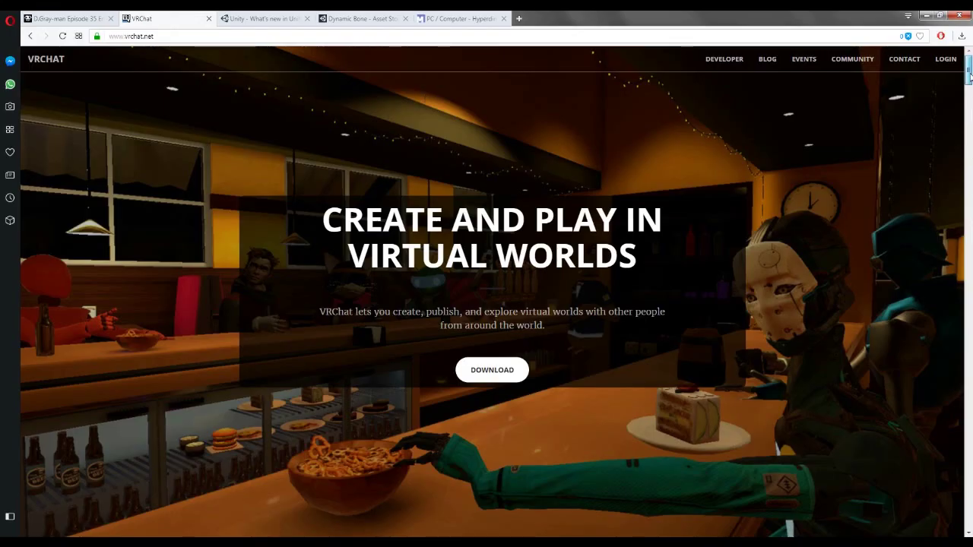
Request the VRChat SDK under Download for Windows, then switch to the Unity 5.6.3p1 patch page
scroll(971, 102, down, 5)
drag(969, 95, 969, 174)
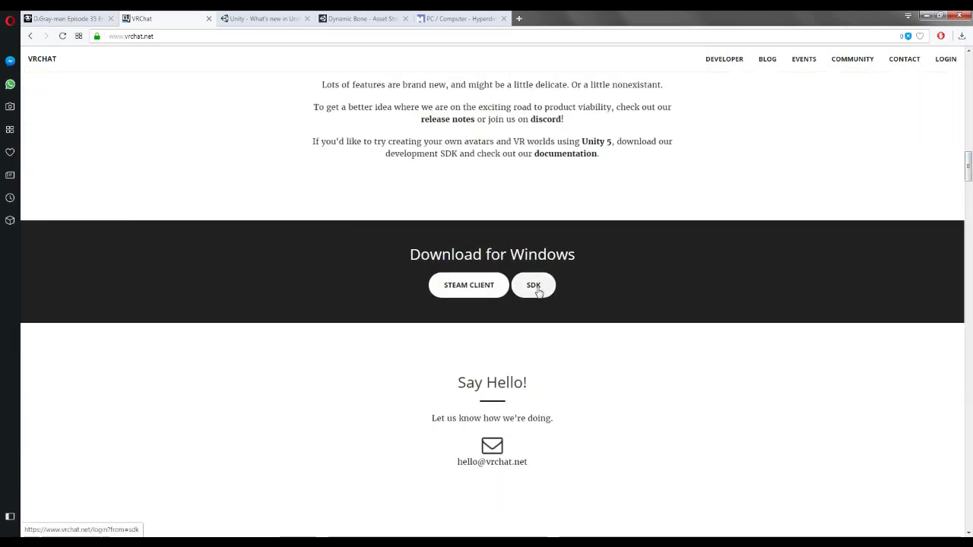
click(535, 289)
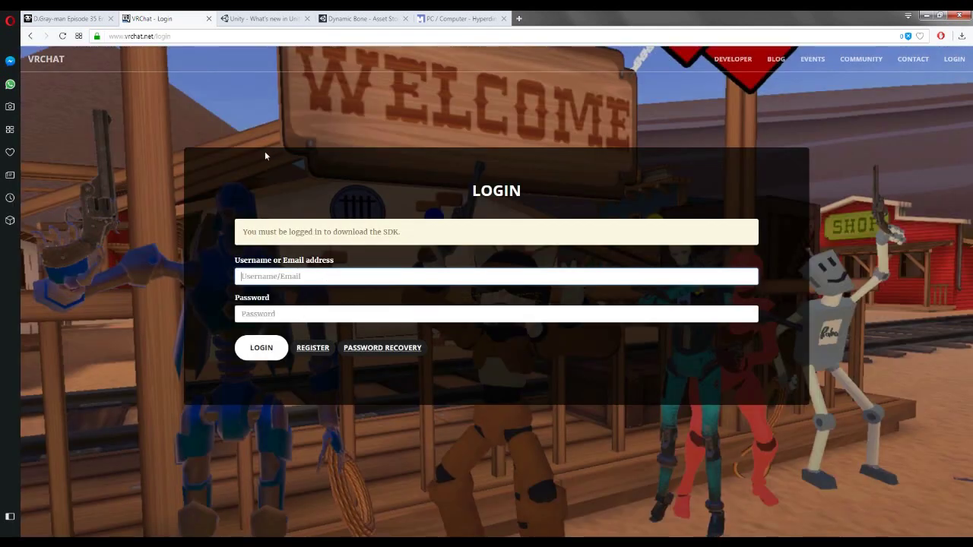
key(ctrl+Tab)
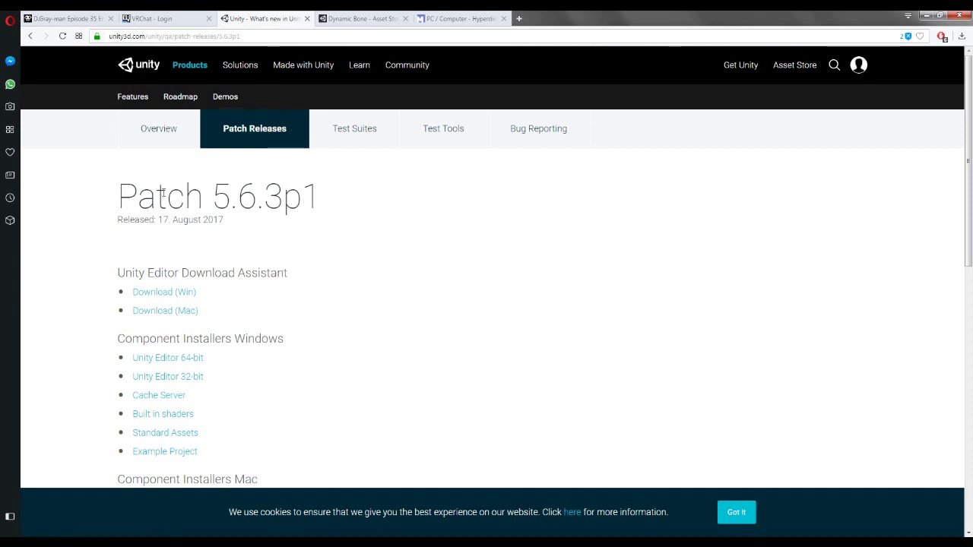
Highlight the Patch 5.6.3p1 heading on the Unity patch release page
drag(119, 196, 257, 199)
click(229, 199)
click(266, 200)
drag(122, 202, 336, 206)
click(473, 227)
Show the $20.00 Dynamic Bone Asset Store page and highlight its title
click(362, 18)
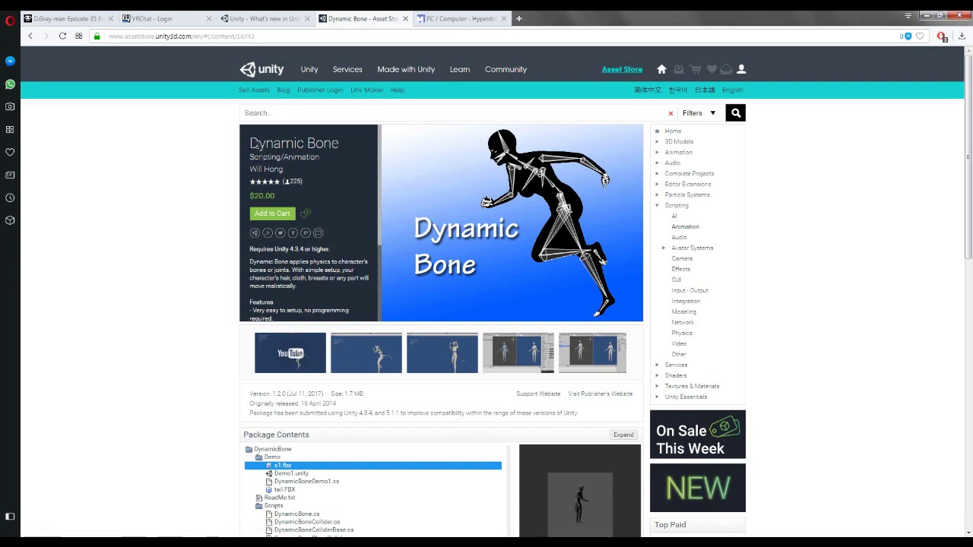
drag(253, 143, 339, 146)
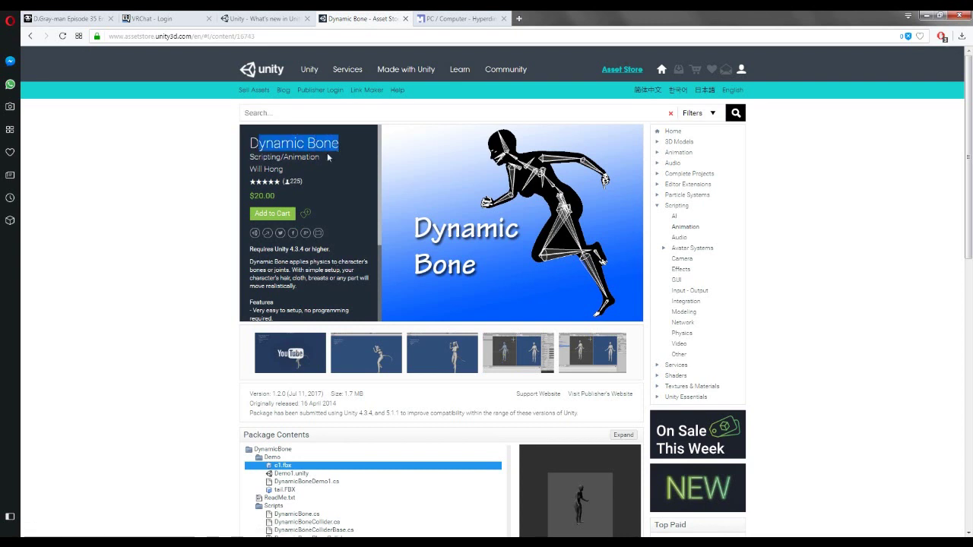
click(188, 202)
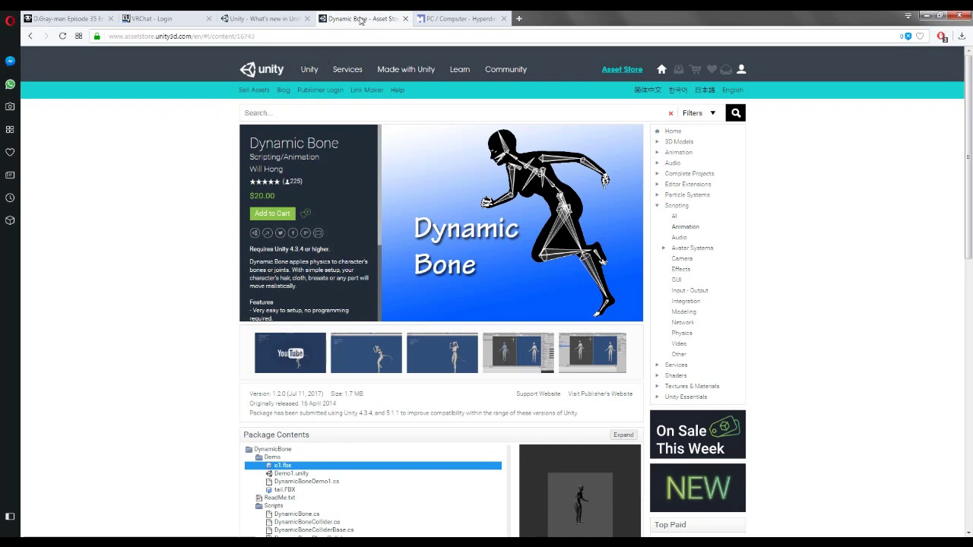
click(456, 18)
Scroll through the Neptunia Re;Birth 1 Playable Characters grid on The Models Resource
scroll(656, 245, down, 1)
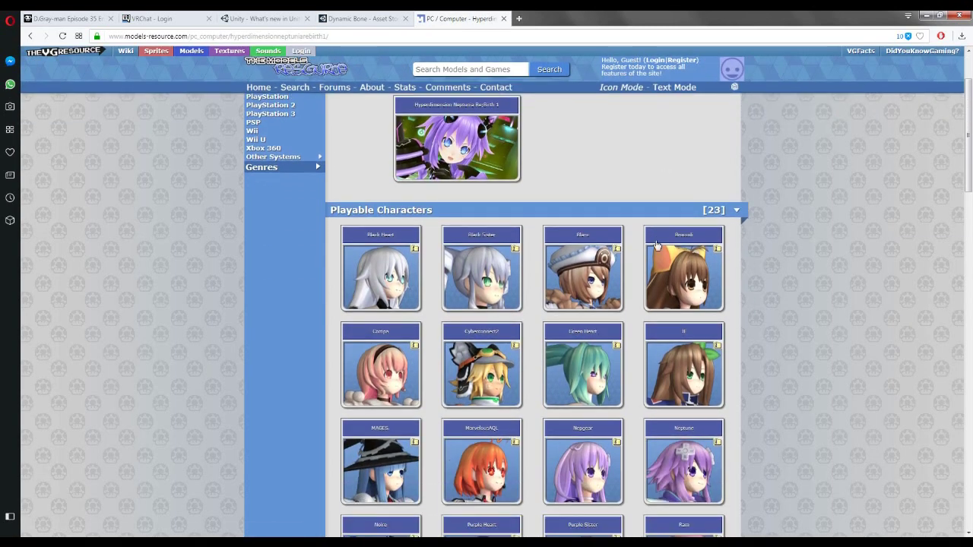
scroll(696, 237, down, 1)
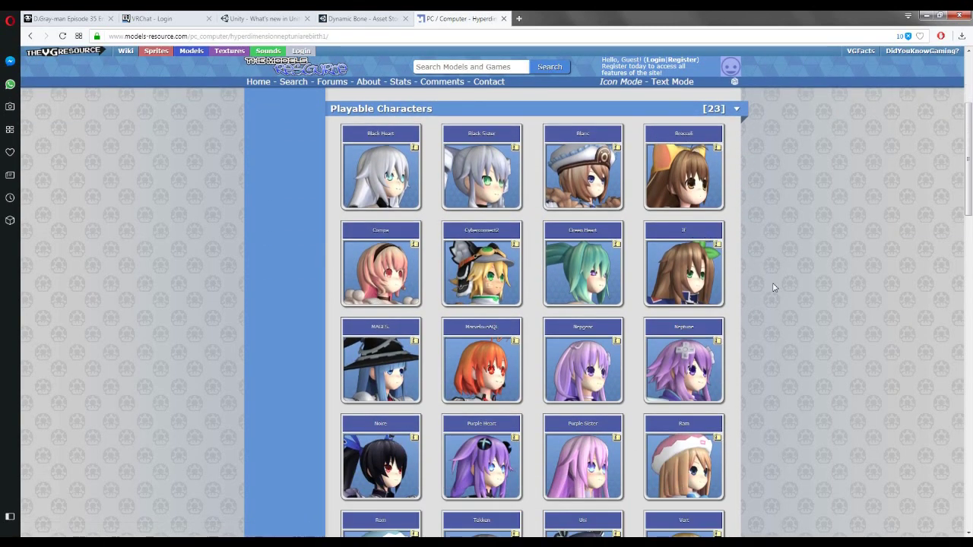
scroll(771, 282, up, 2)
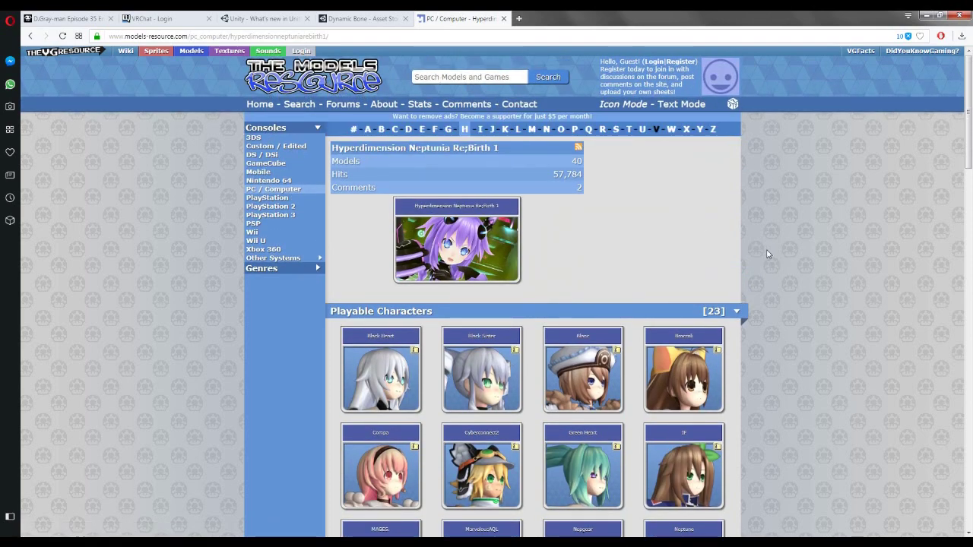
drag(969, 133, 963, 204)
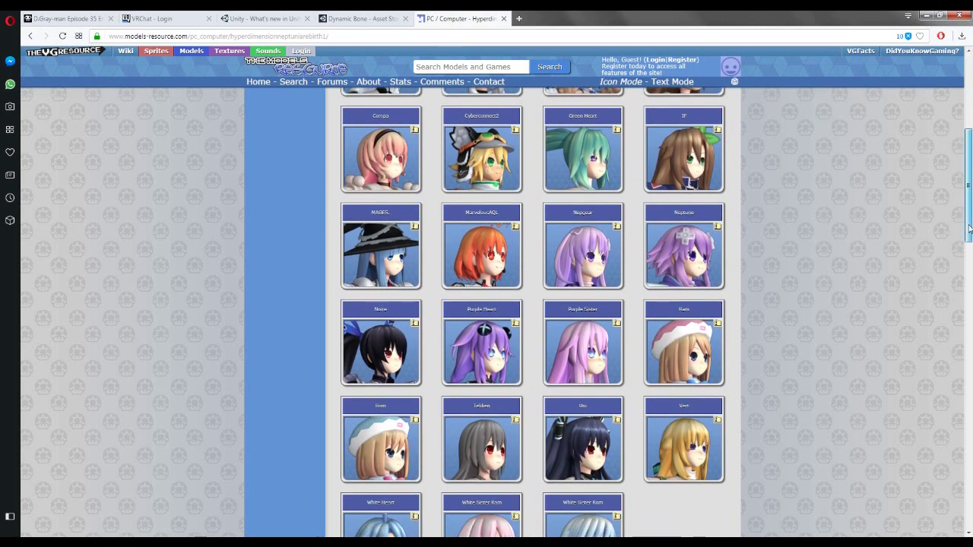
scroll(968, 228, down, 1)
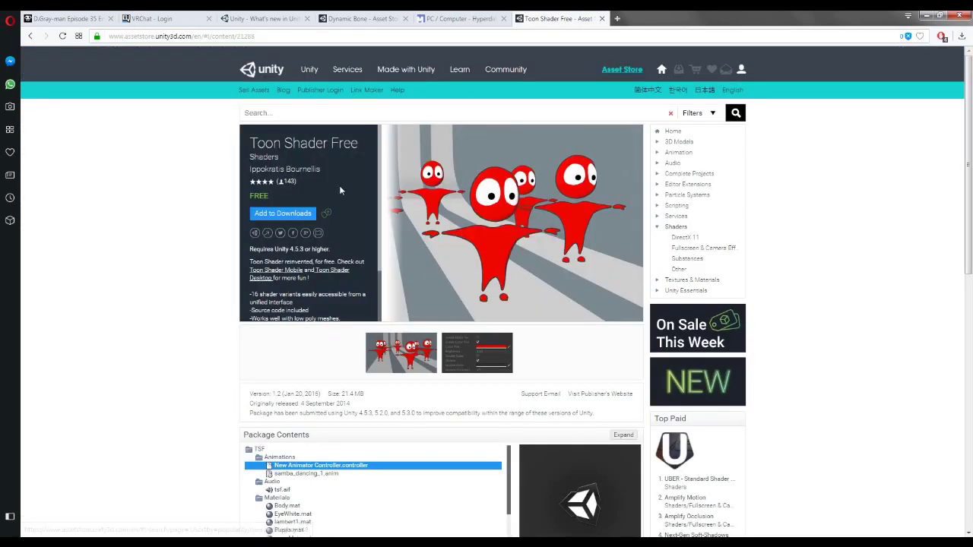
click(475, 23)
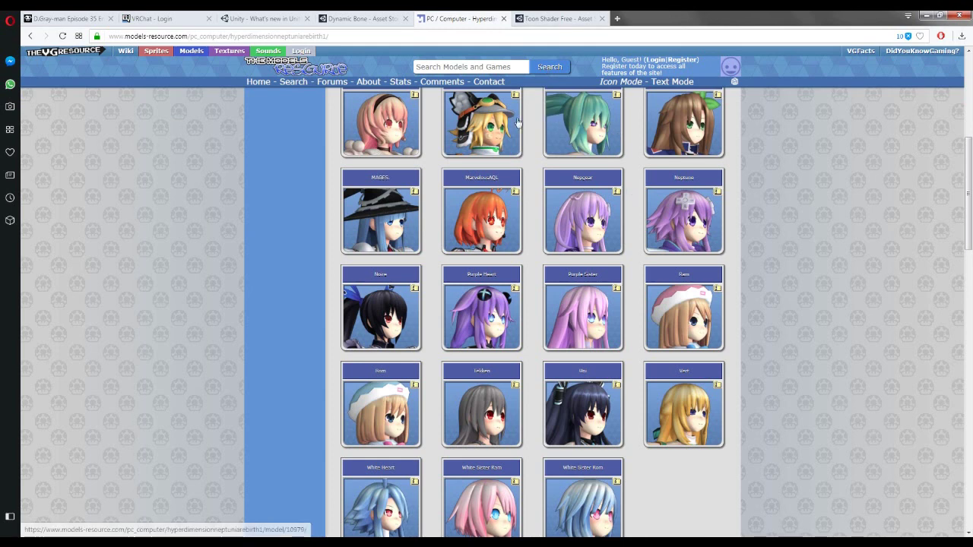
Review the Toon Shader Free page in the Asset Store
click(581, 16)
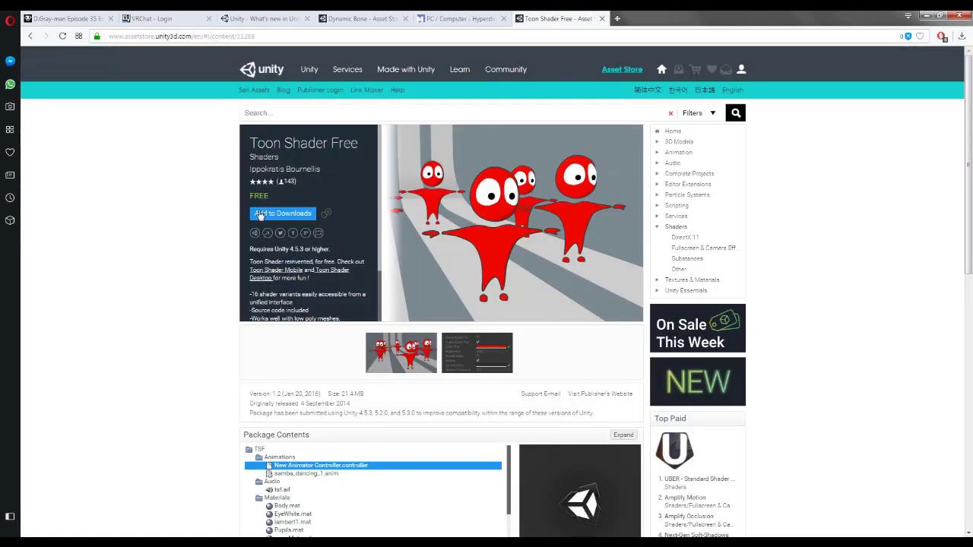
scroll(237, 195, down, 1)
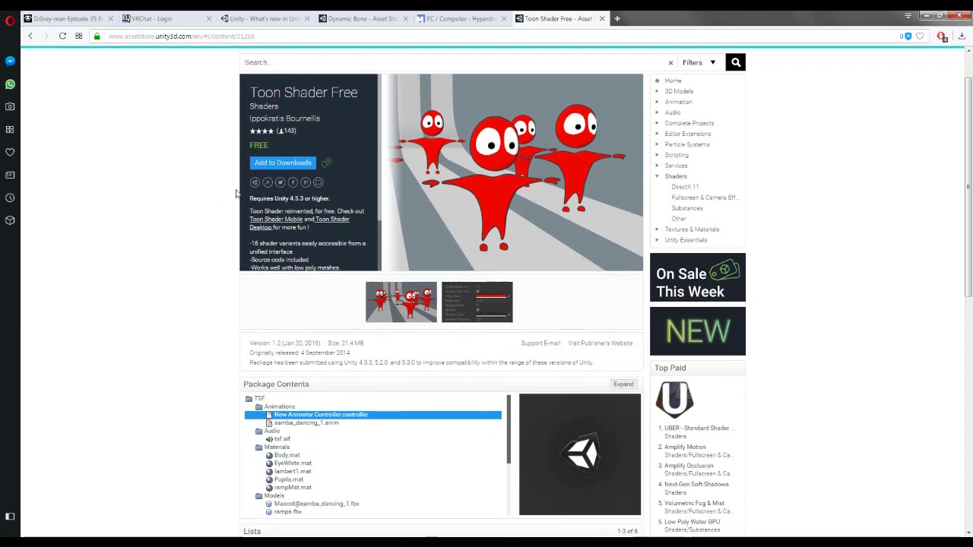
scroll(236, 193, up, 1)
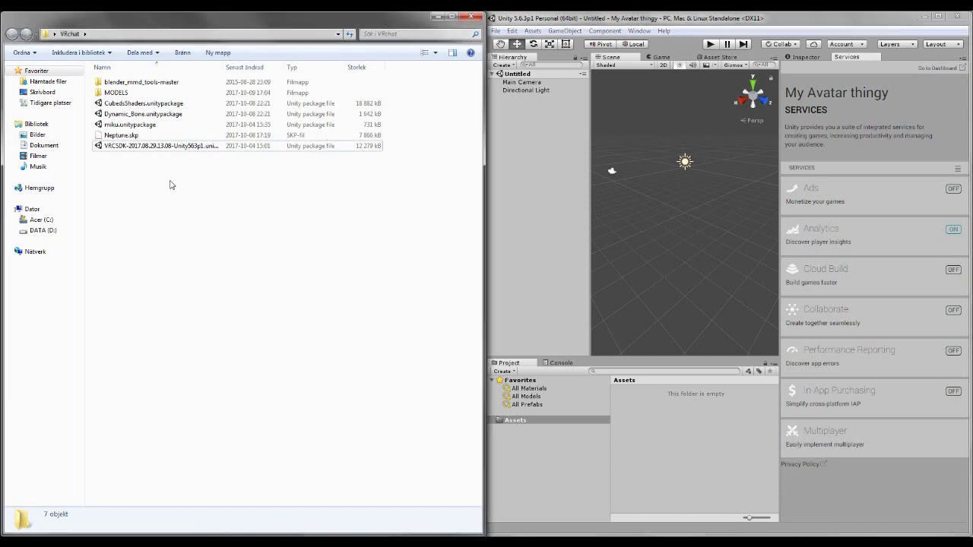
Drag the VRCSDK, CubedsShaders and Dynamic_Bone packages into Assets and import all their files
drag(144, 149, 146, 171)
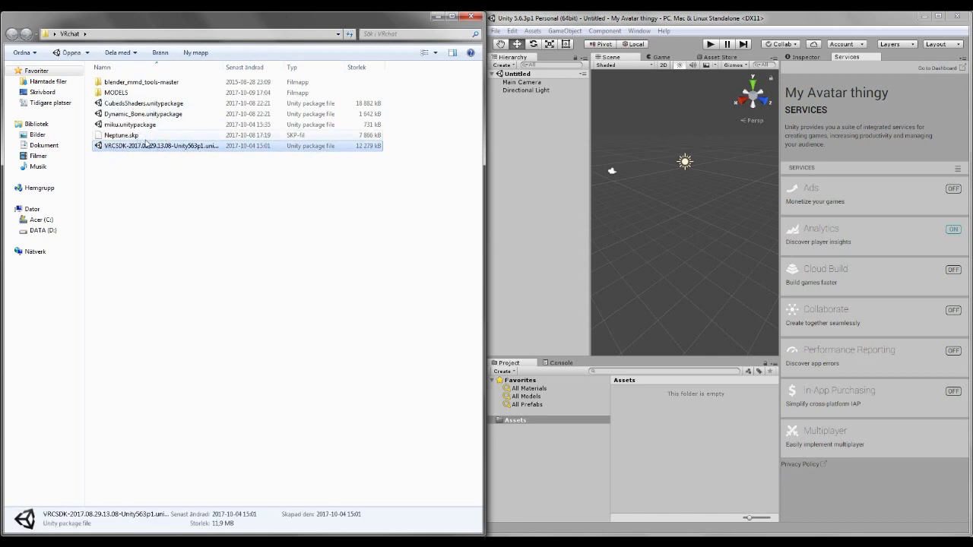
drag(125, 148, 672, 452)
drag(426, 128, 338, 104)
drag(150, 106, 719, 423)
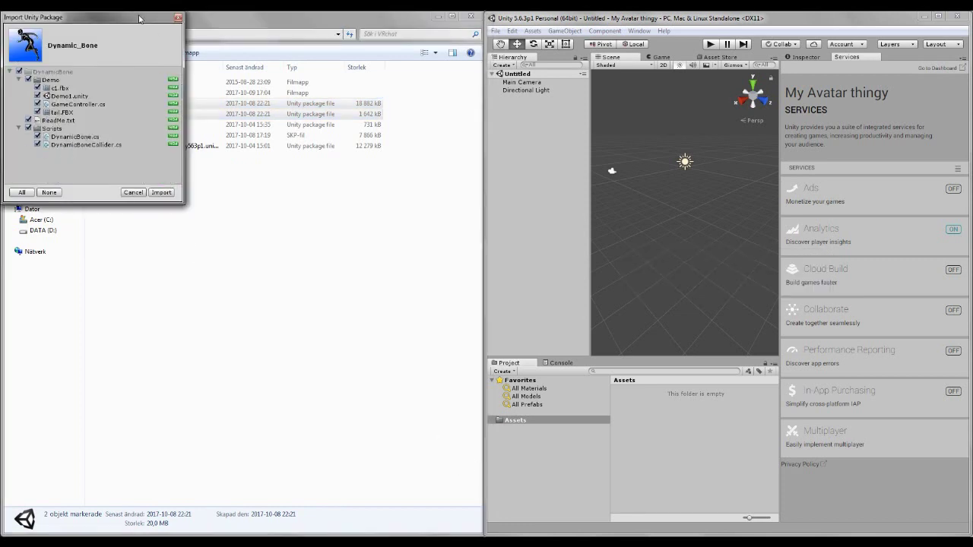
drag(139, 19, 390, 184)
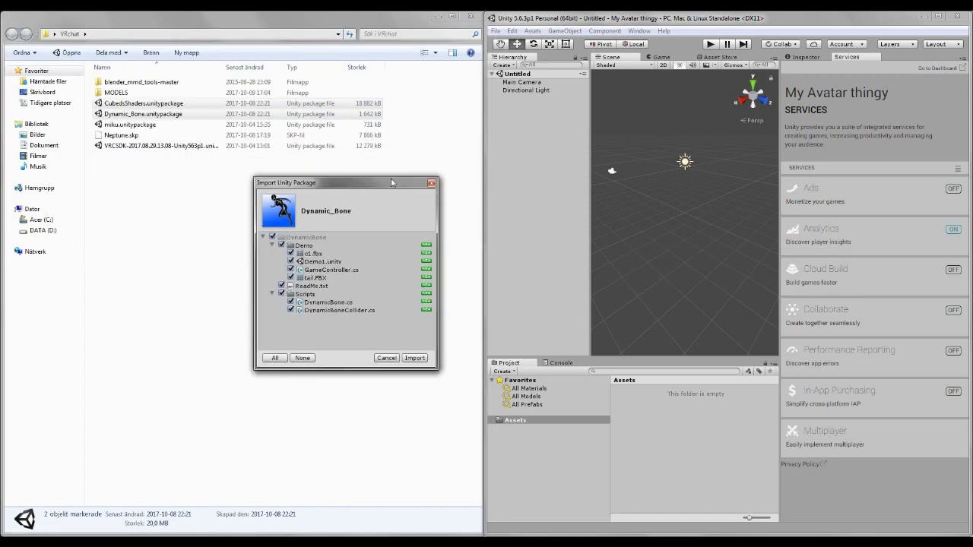
click(415, 358)
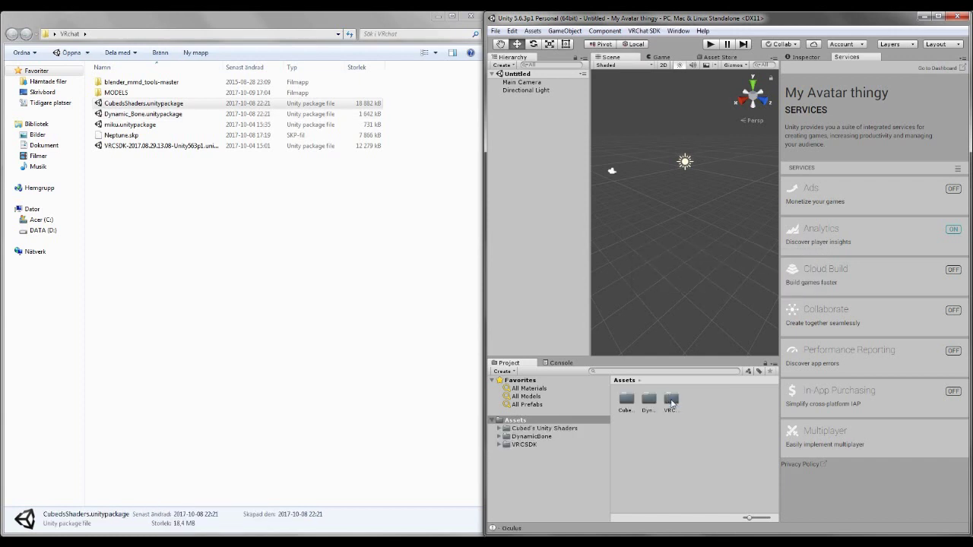
Check the new VRCSDK, DynamicBone and Cubed's Unity Shaders folders in Assets
click(671, 400)
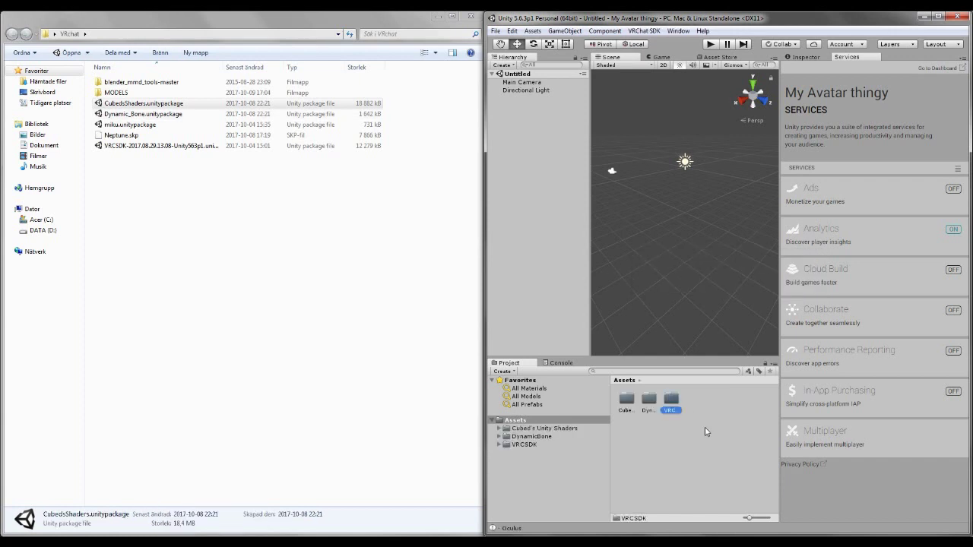
click(641, 400)
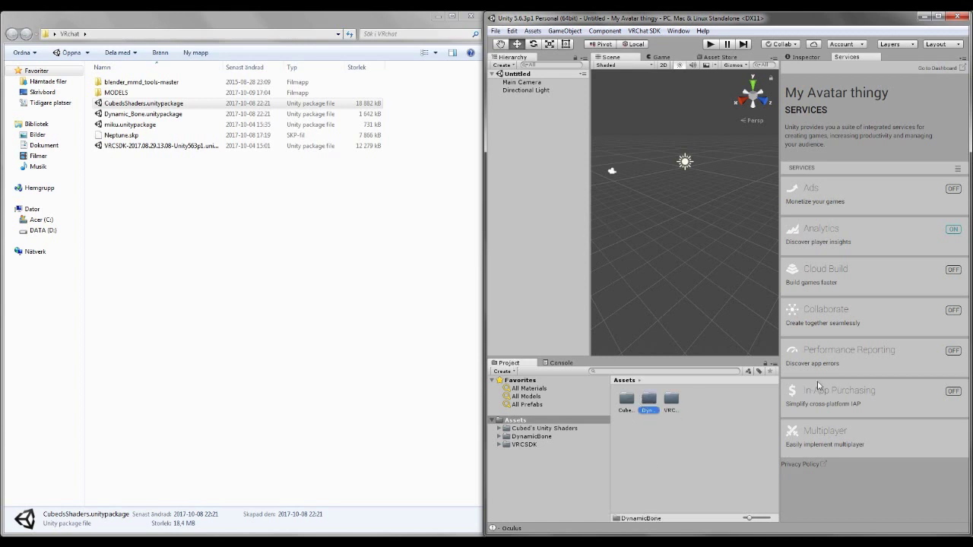
click(627, 400)
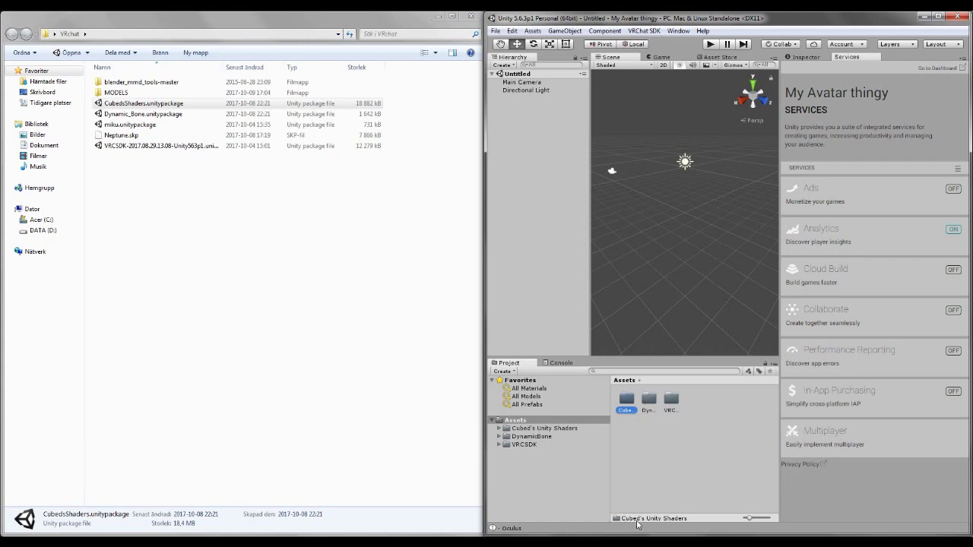
click(278, 347)
Drag the Neptune folder from Hyperdimension Neptunia into Assets and maximize the Unity editor
key(alt+Left)
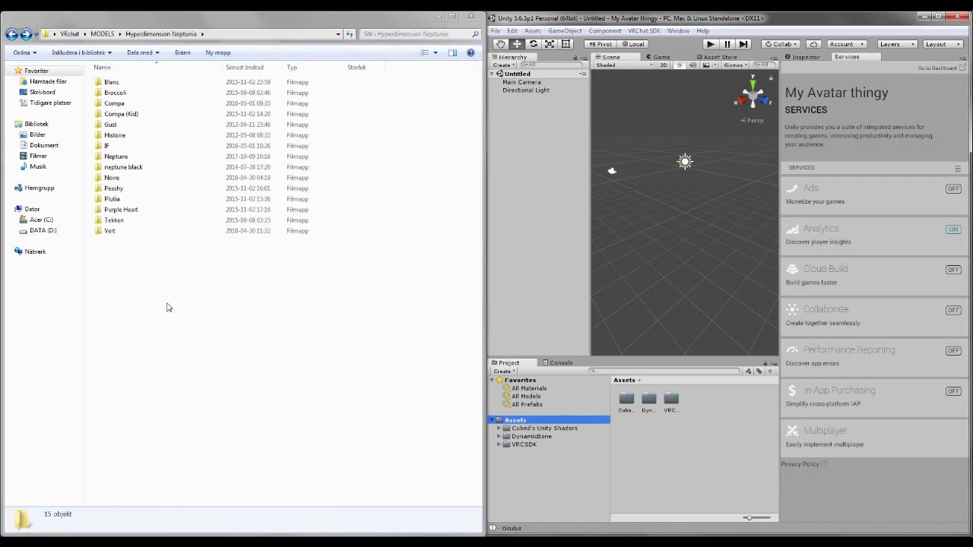
drag(114, 156, 517, 422)
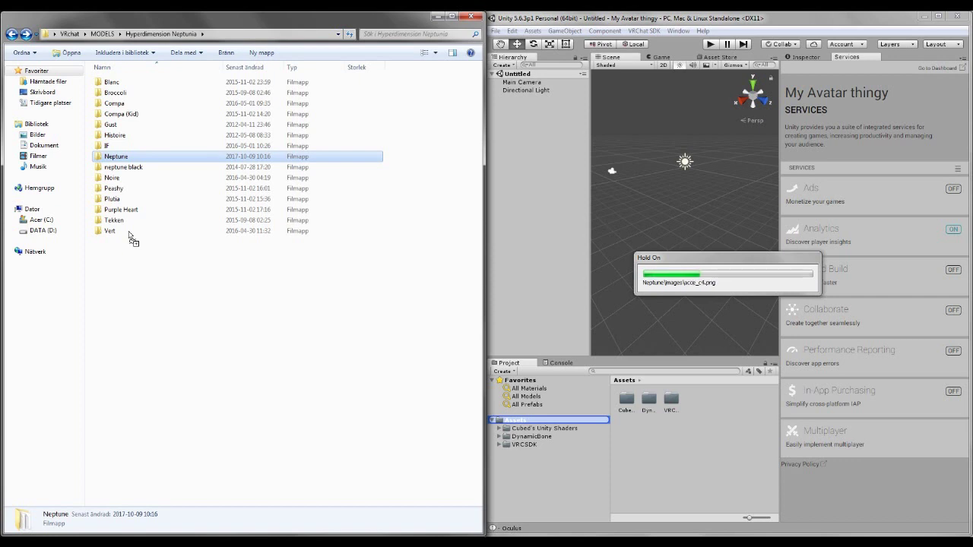
click(627, 431)
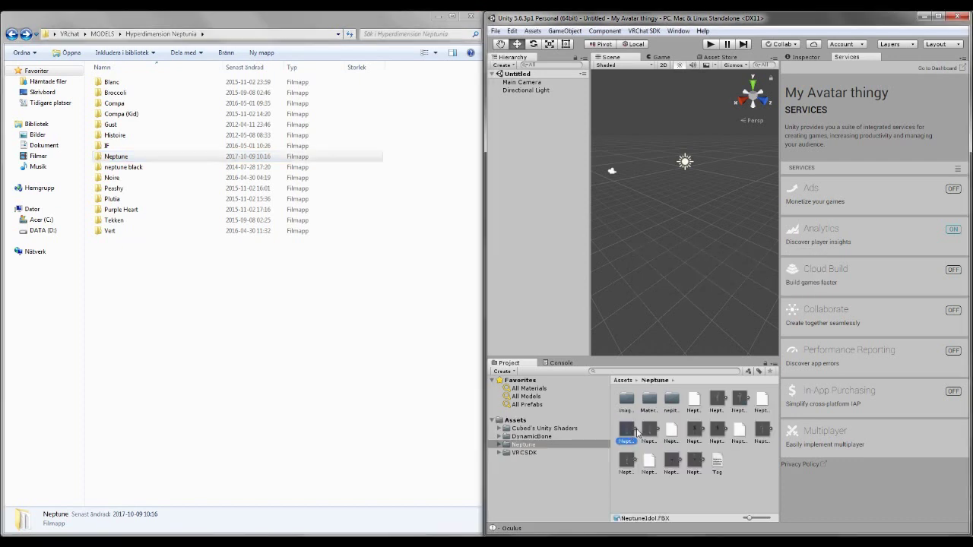
click(940, 17)
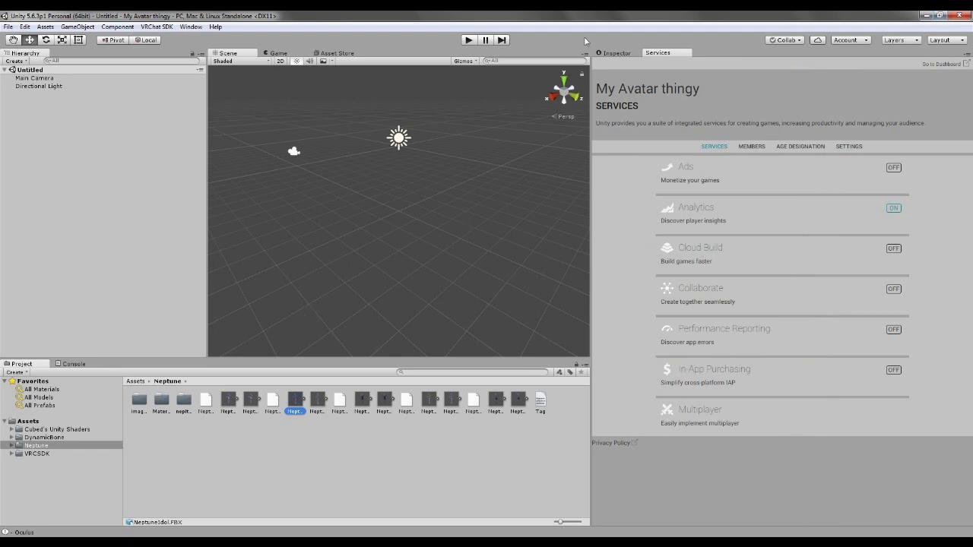
Inspect the NeptuneIdol.FBX import settings and its sub-assets
click(617, 53)
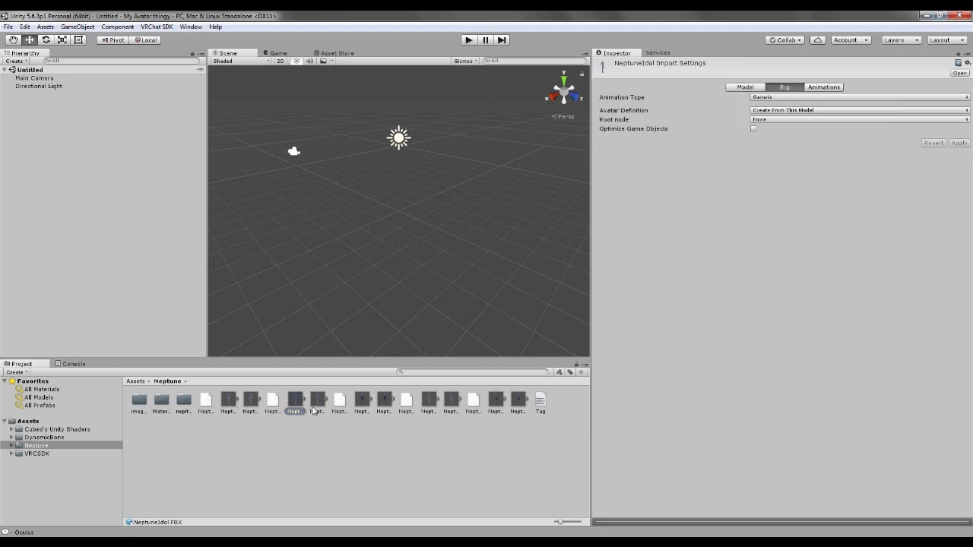
click(306, 401)
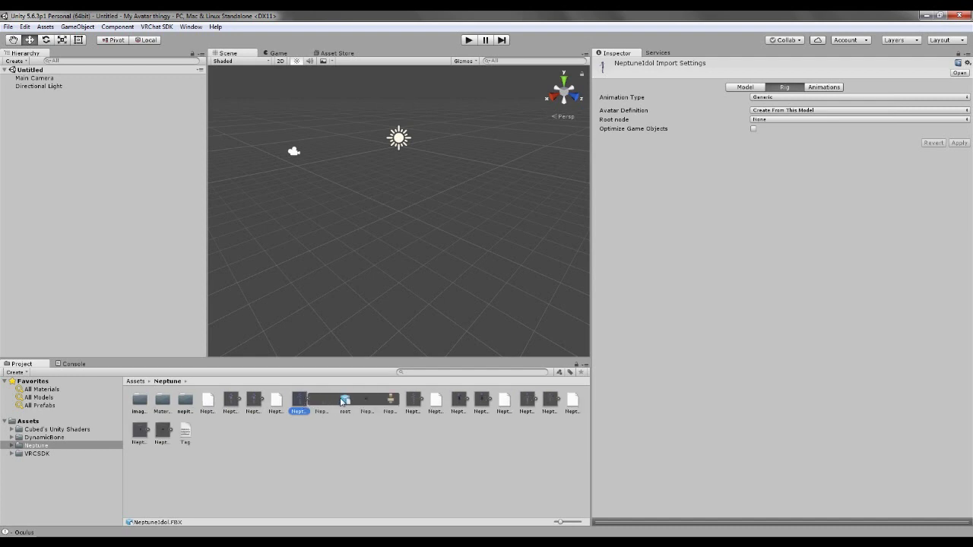
click(322, 404)
click(299, 404)
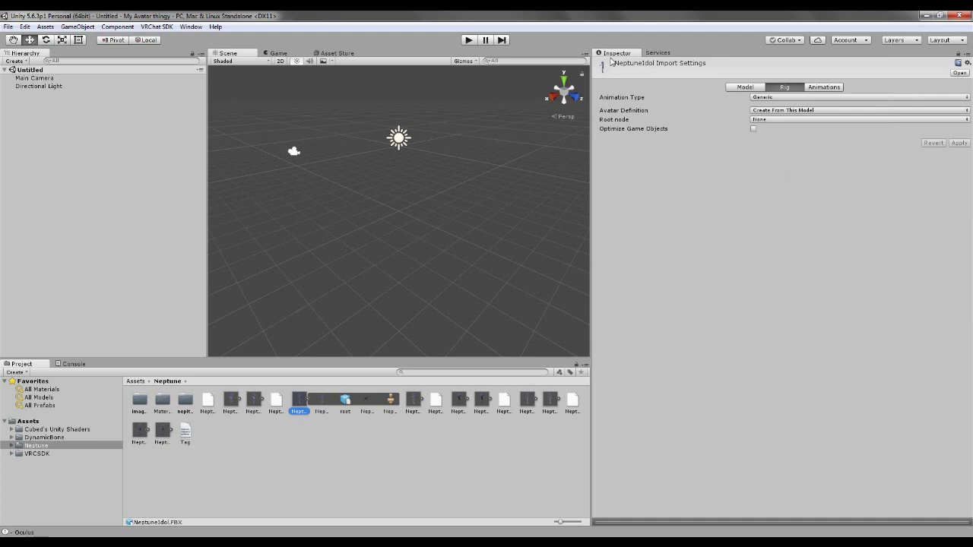
click(657, 53)
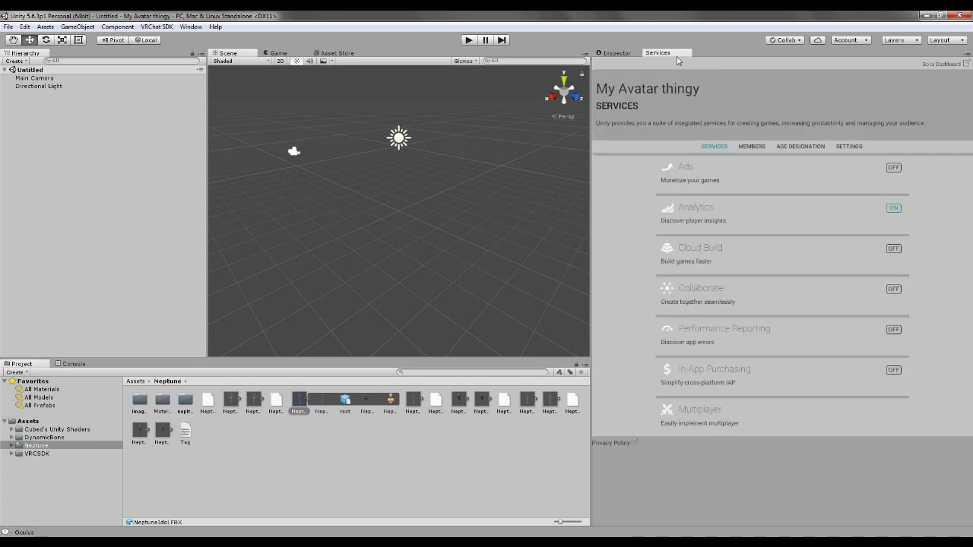
click(616, 55)
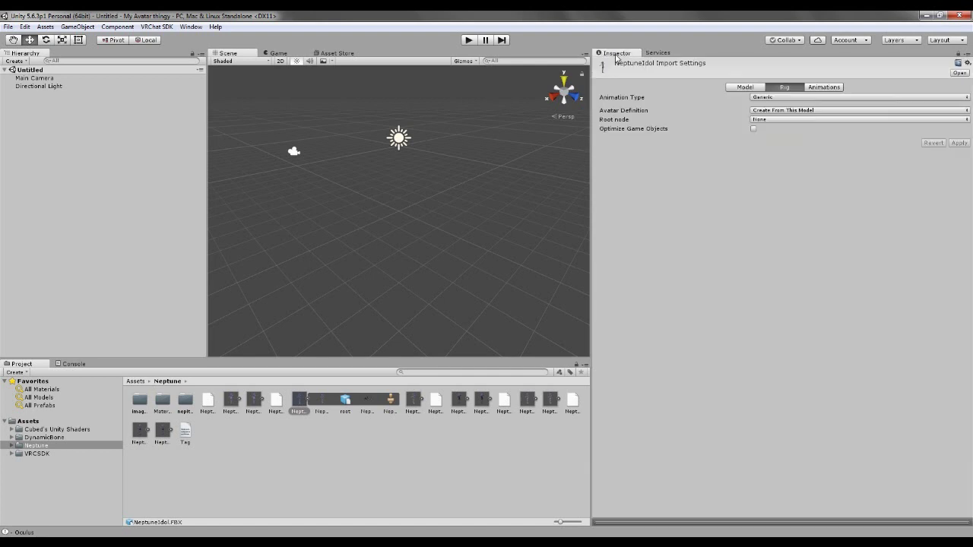
Set the rig Animation Type to Humanoid and apply it to start avatar configuration
click(790, 98)
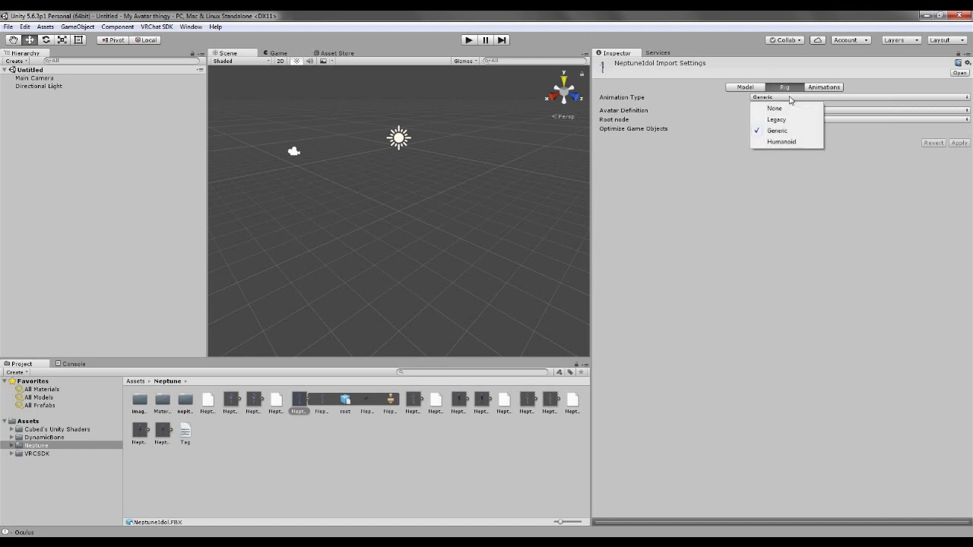
click(787, 142)
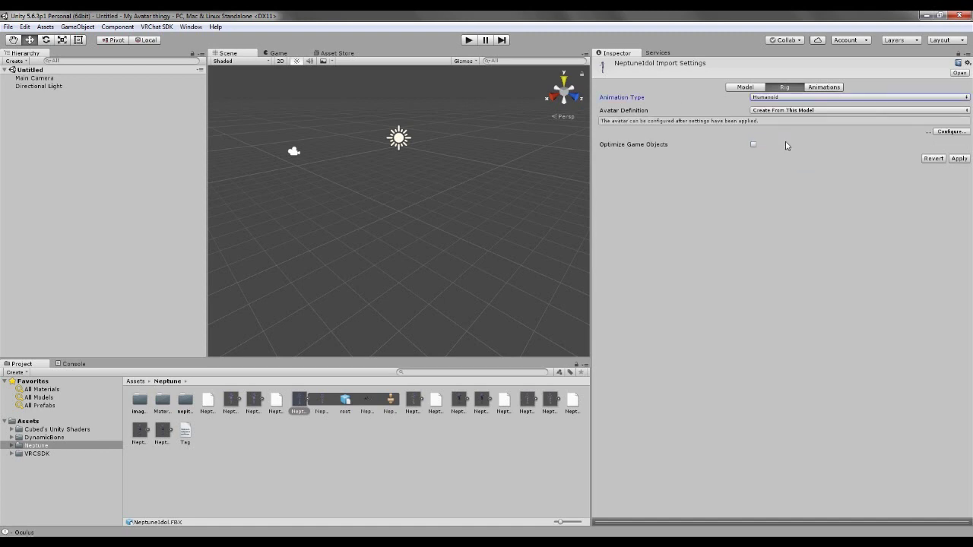
click(953, 134)
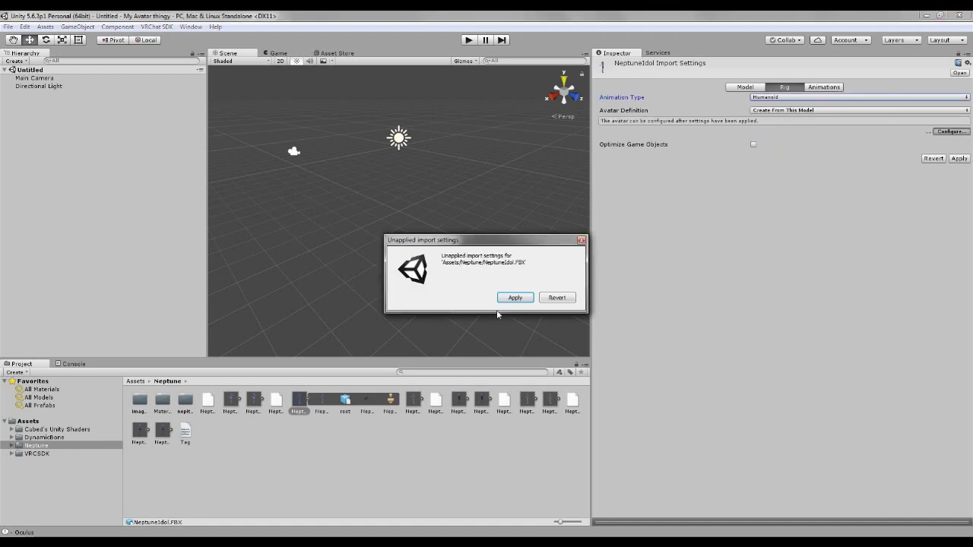
click(524, 299)
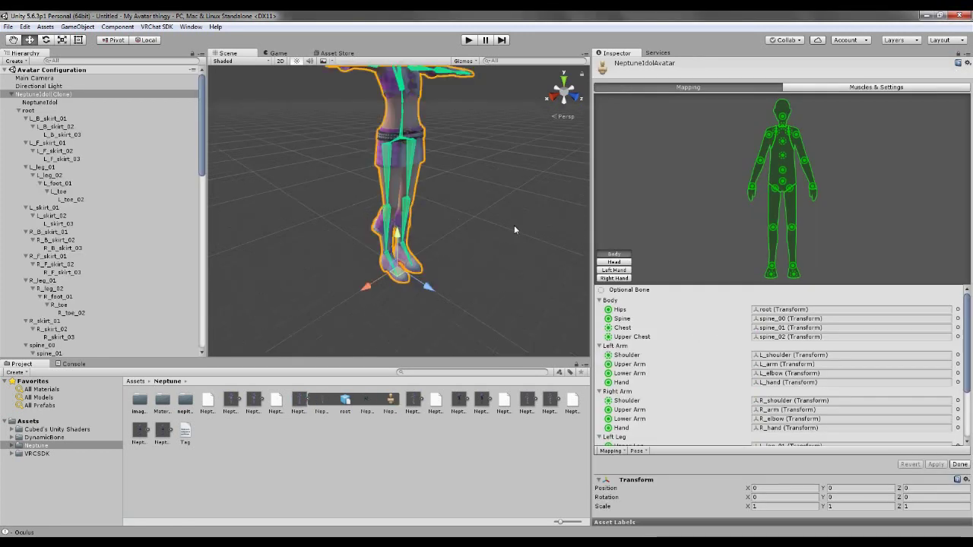
Set the avatar's Upper Chest bone mapping to None
scroll(490, 198, up, 2)
middle_drag(487, 197, 480, 261)
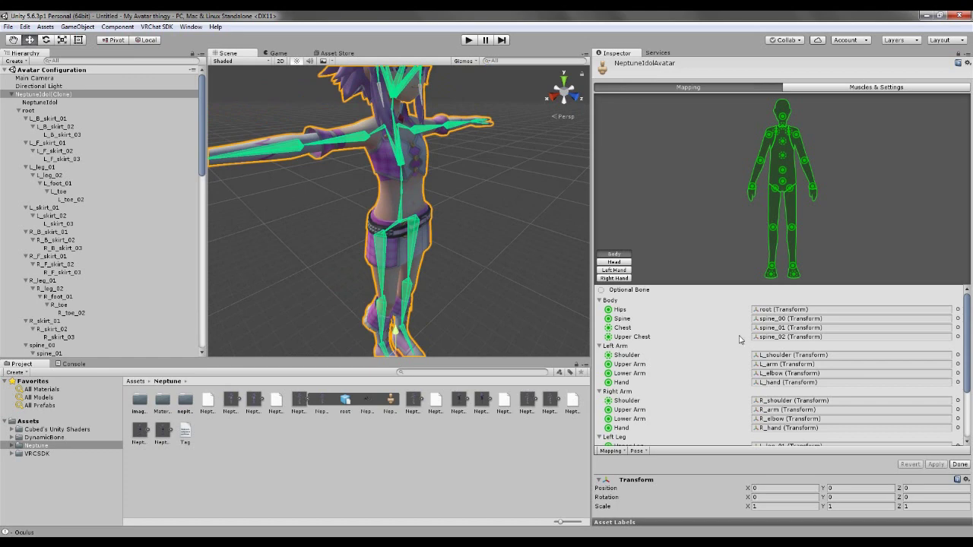
drag(967, 335, 972, 385)
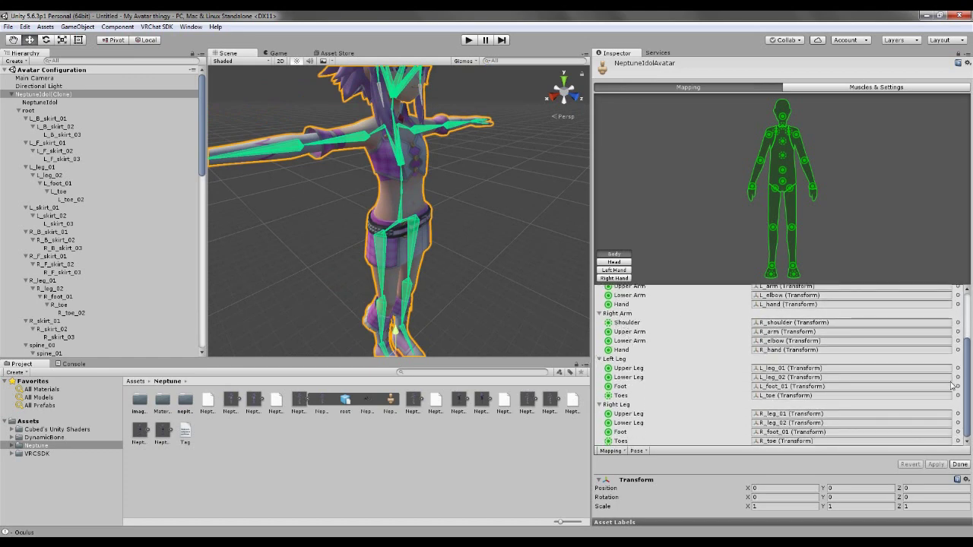
scroll(951, 384, up, 3)
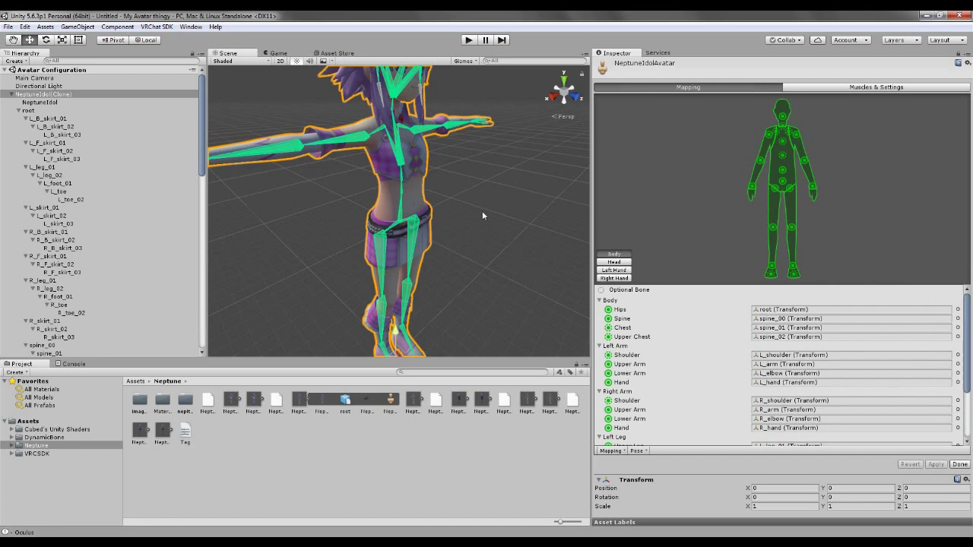
scroll(438, 179, down, 5)
alt+drag(437, 180, 493, 175)
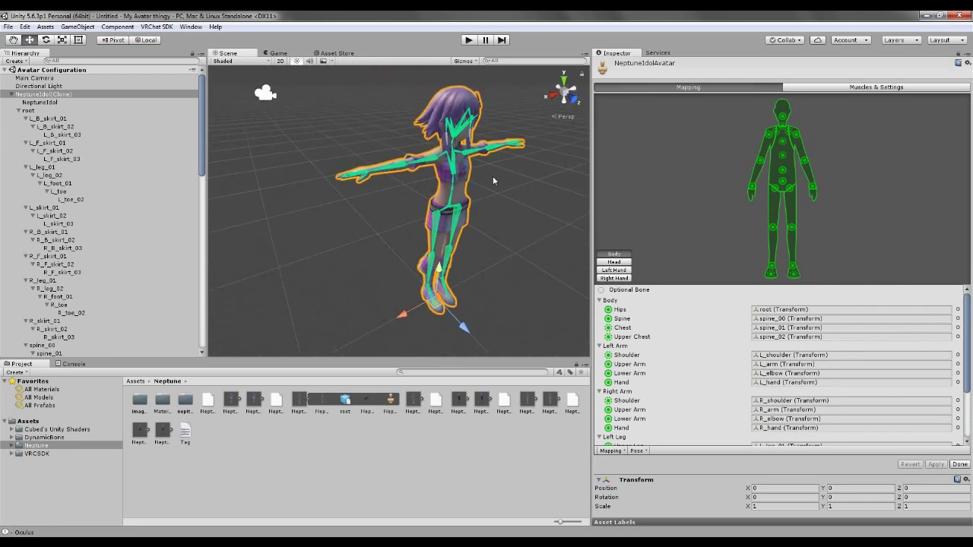
click(629, 338)
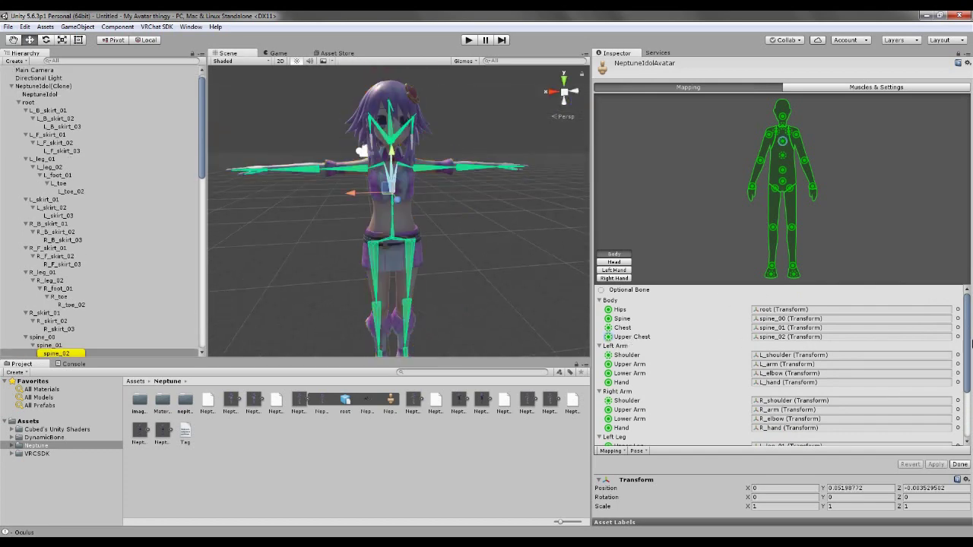
click(957, 336)
scroll(189, 309, up, 15)
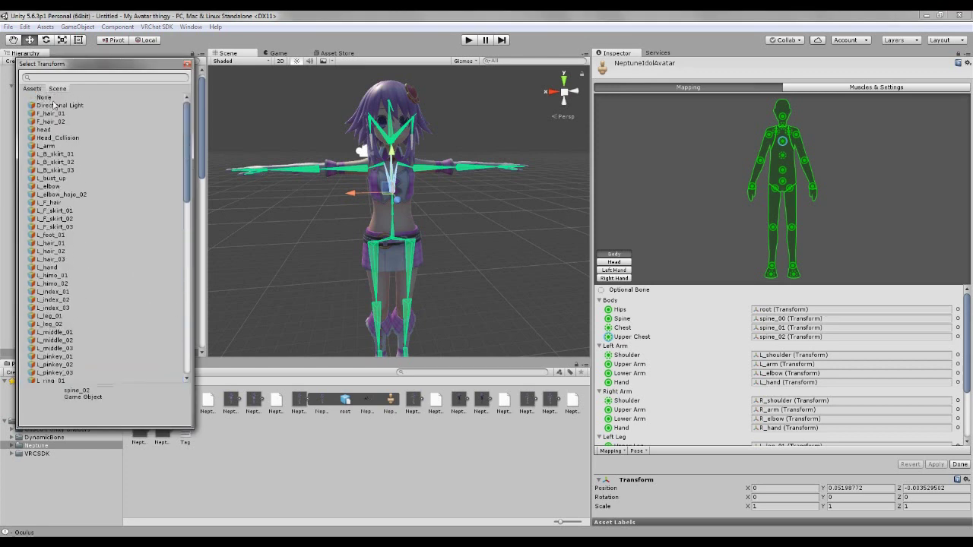
click(44, 98)
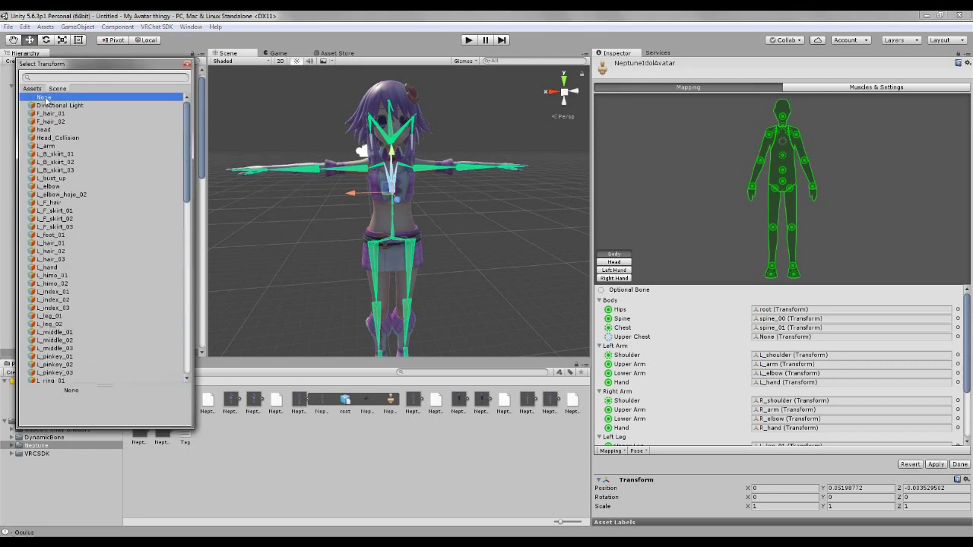
click(187, 64)
Map the Chest bone to spine_02 and finish the avatar configuration
click(772, 329)
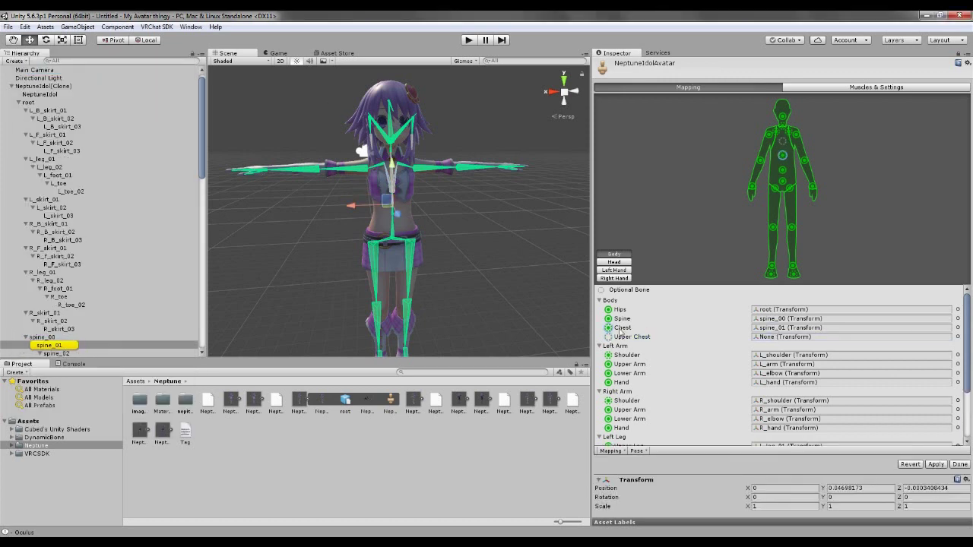
click(957, 328)
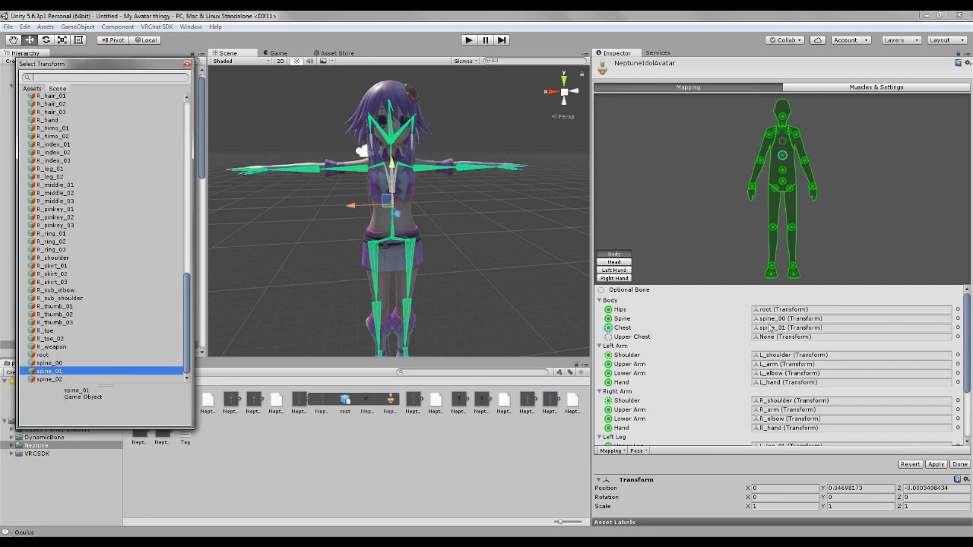
click(50, 378)
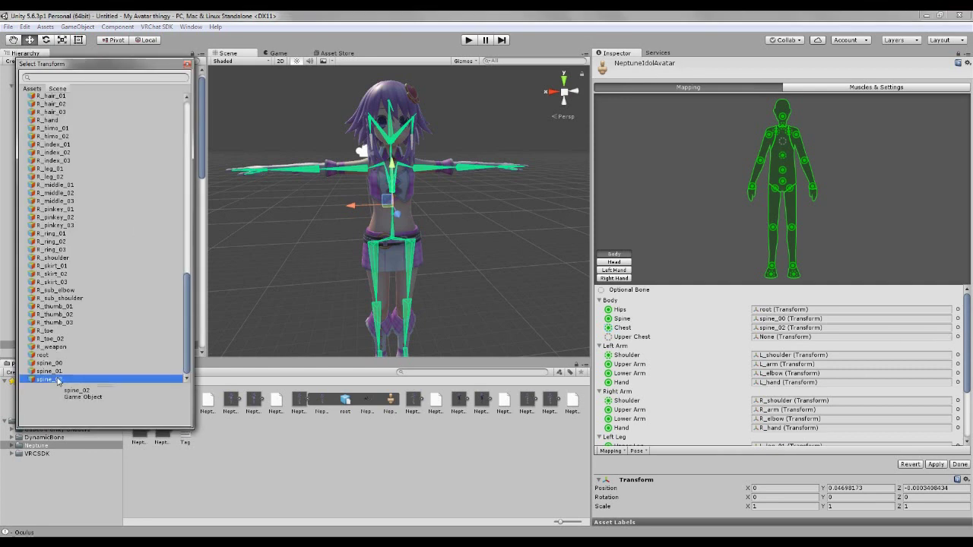
click(316, 285)
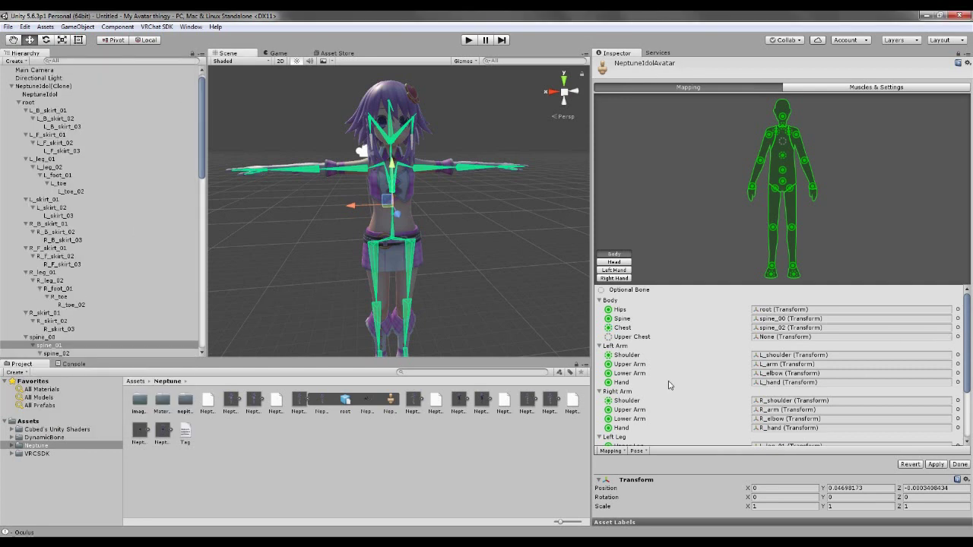
click(960, 465)
Apply the bone mapping and drag NeptuneIdol into the scene, selecting it in the Hierarchy
click(526, 299)
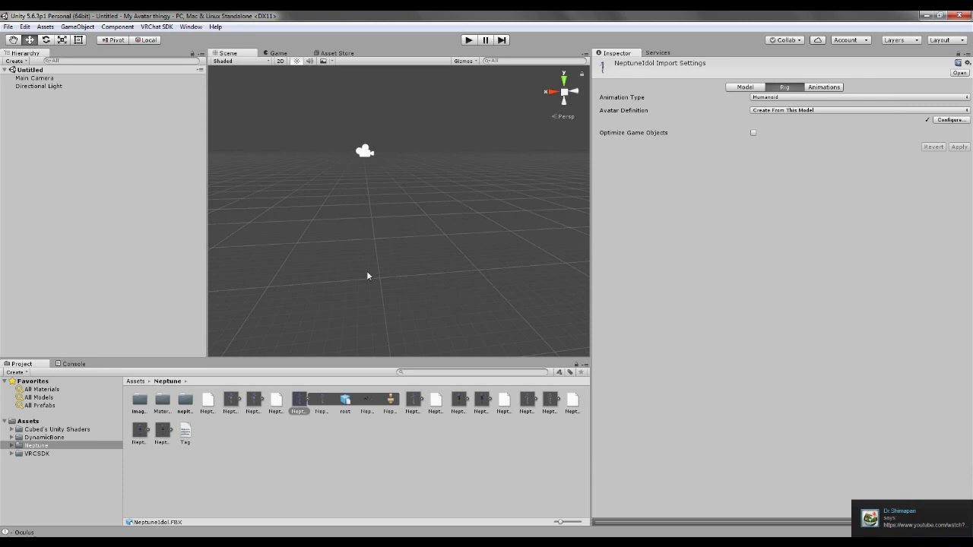
click(298, 400)
drag(297, 400, 57, 127)
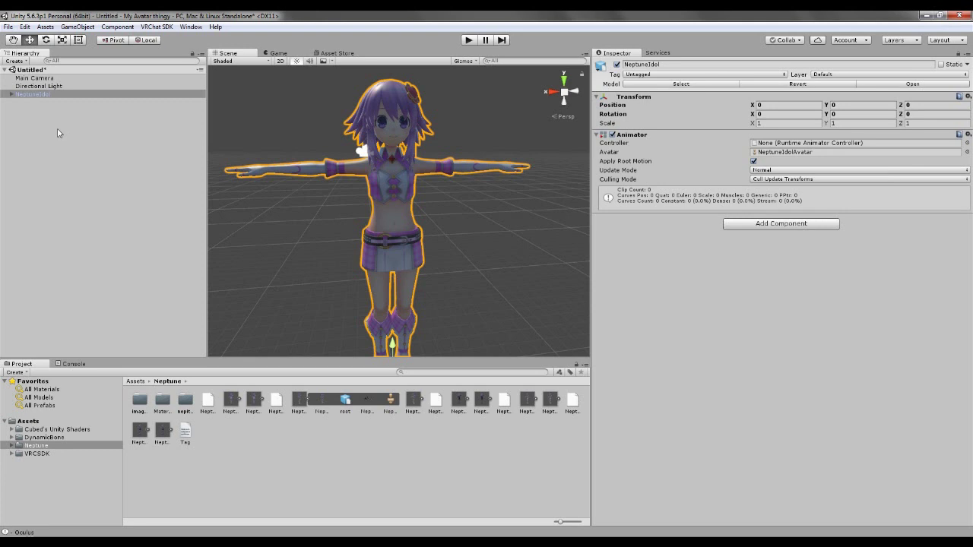
click(29, 95)
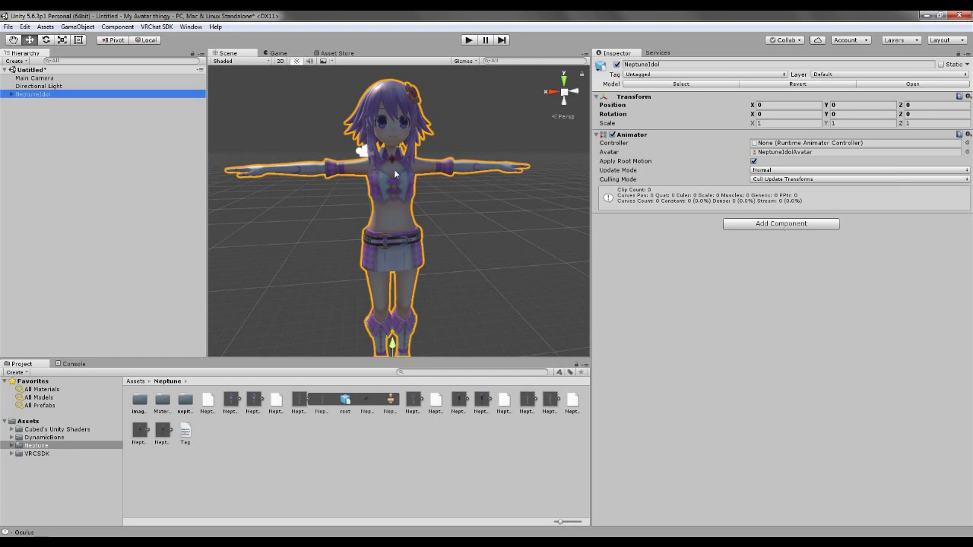
Frame the character's face in a level front view and reselect NeptuneIdol
scroll(383, 158, up, 3)
middle_drag(384, 158, 394, 213)
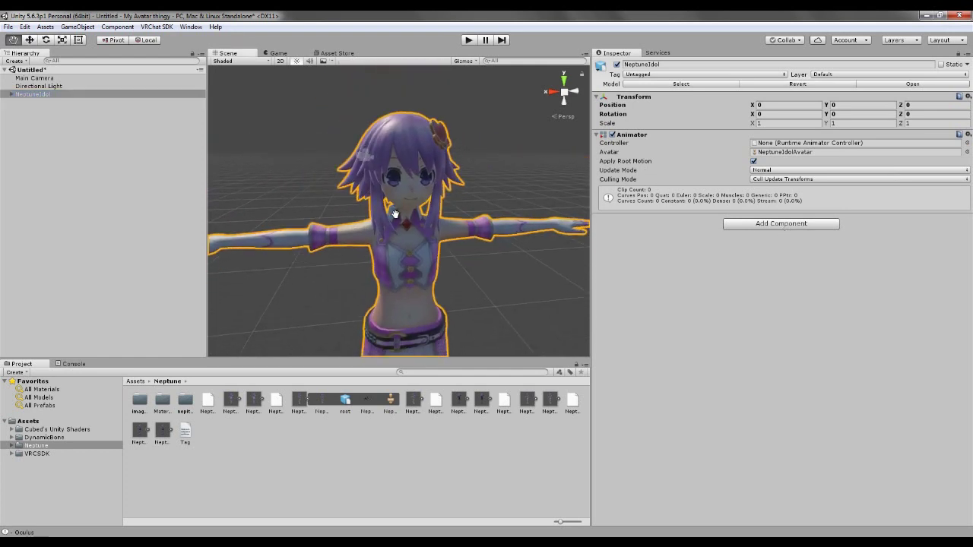
alt+drag(496, 234, 458, 232)
scroll(515, 206, up, 2)
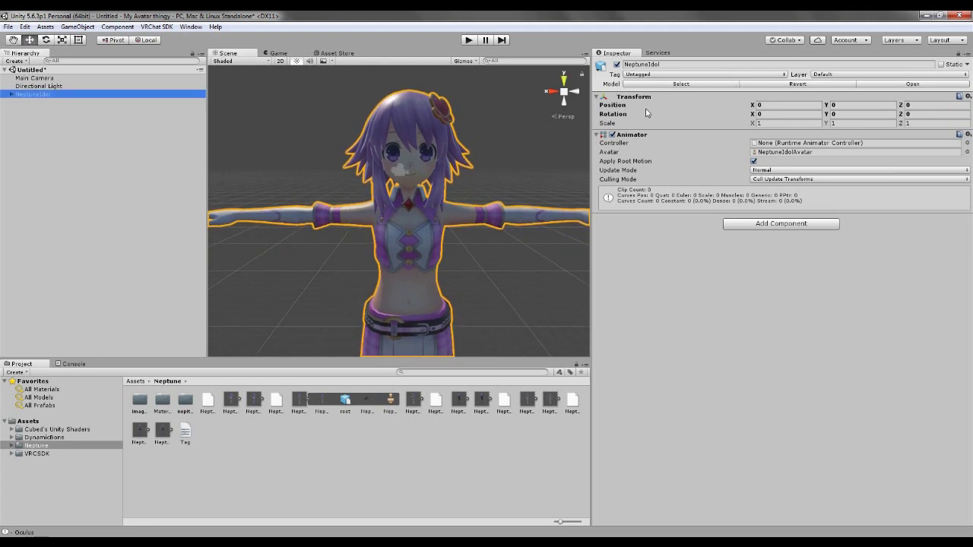
click(655, 53)
click(618, 53)
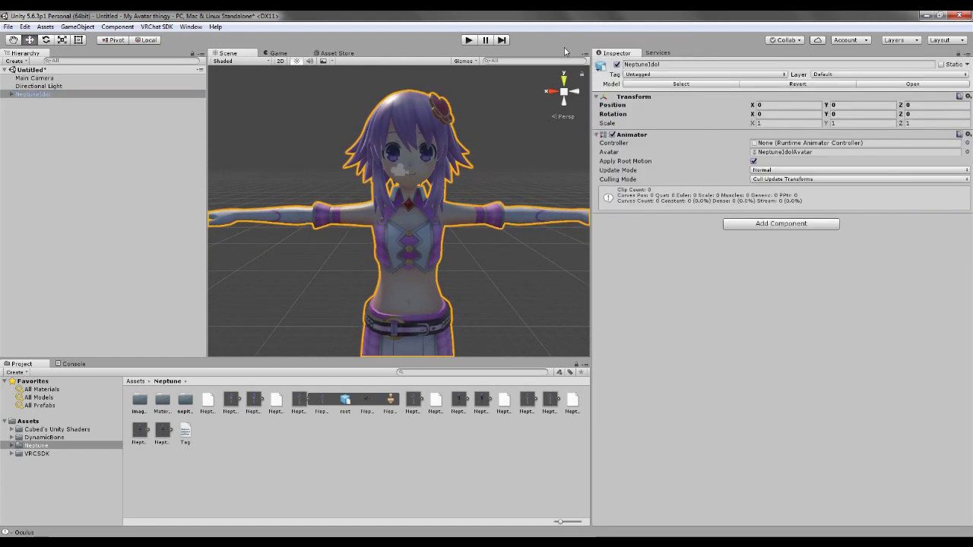
click(27, 94)
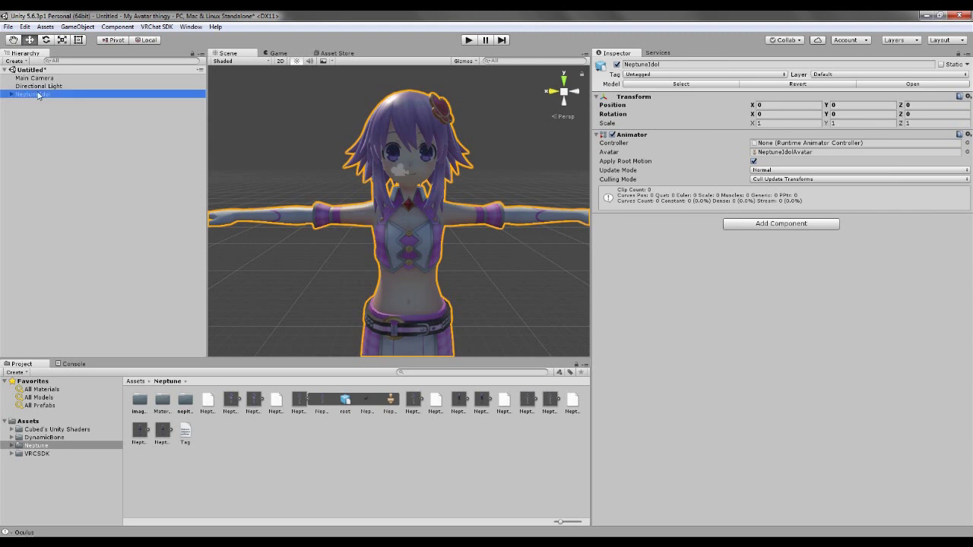
click(781, 225)
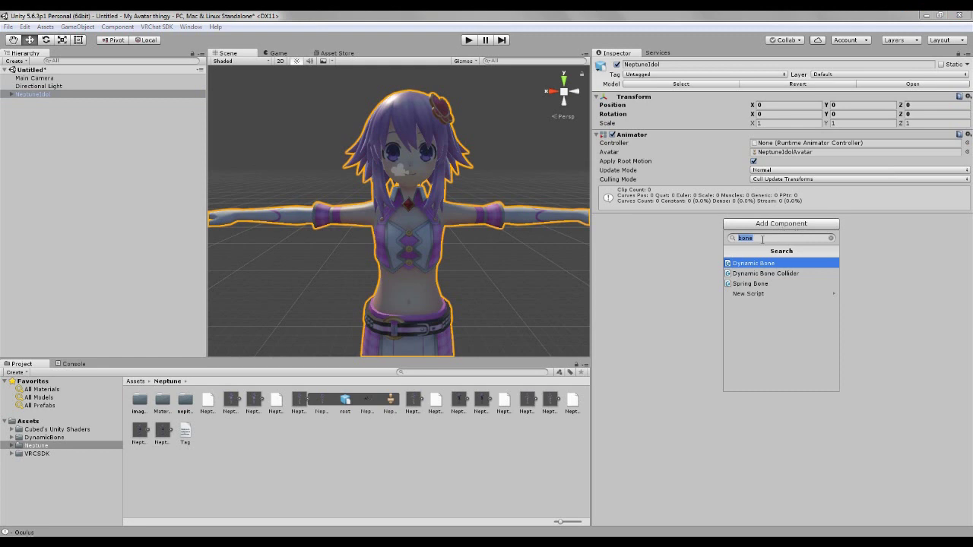
Add a VRC_Avatar Descriptor component to NeptuneIdol by searching 'ava'
key(BackSpace)
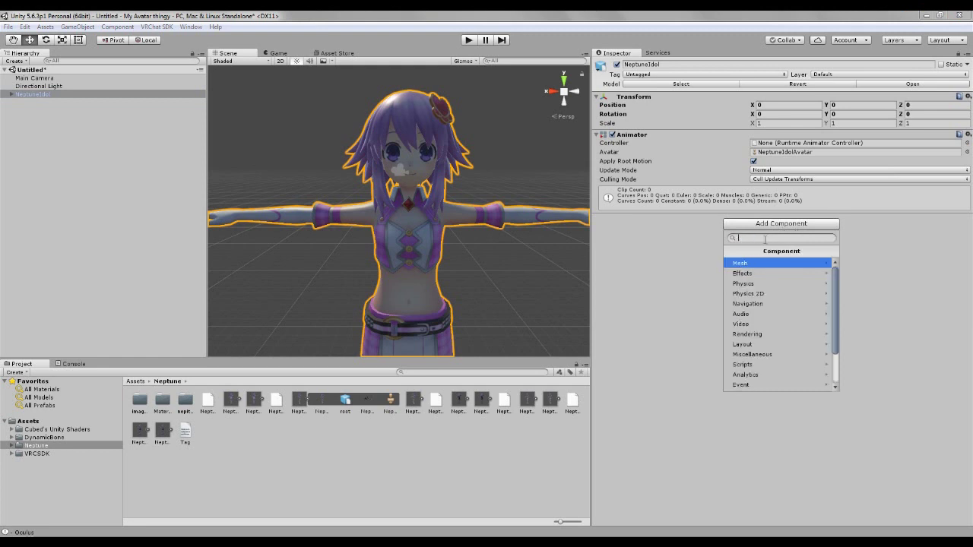
text(avat)
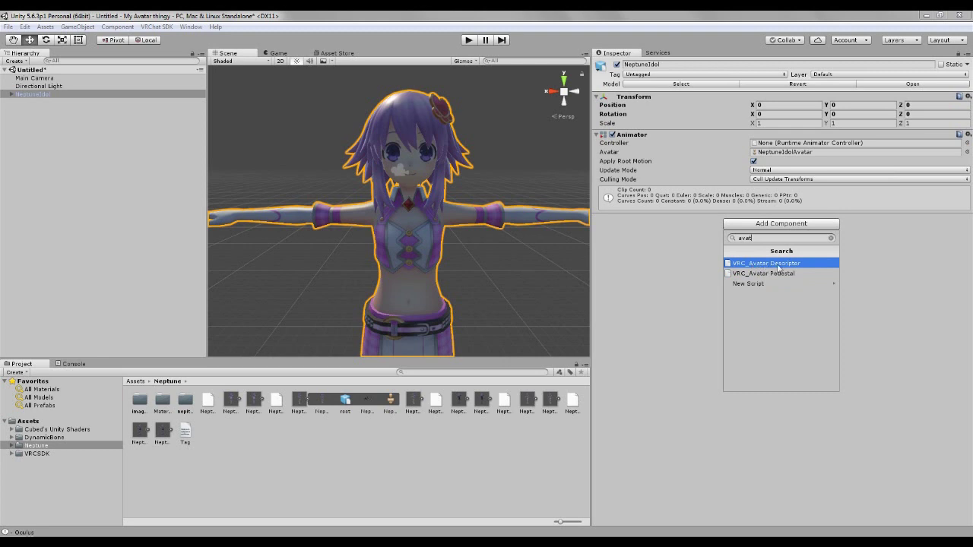
click(779, 266)
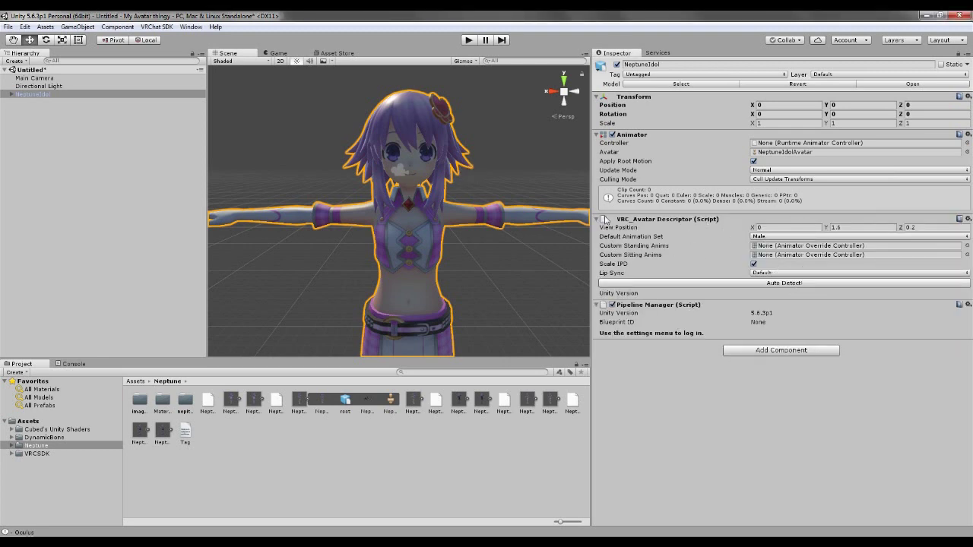
Orbit the Scene view around the character and switch to a left-side view
middle_drag(452, 153, 443, 190)
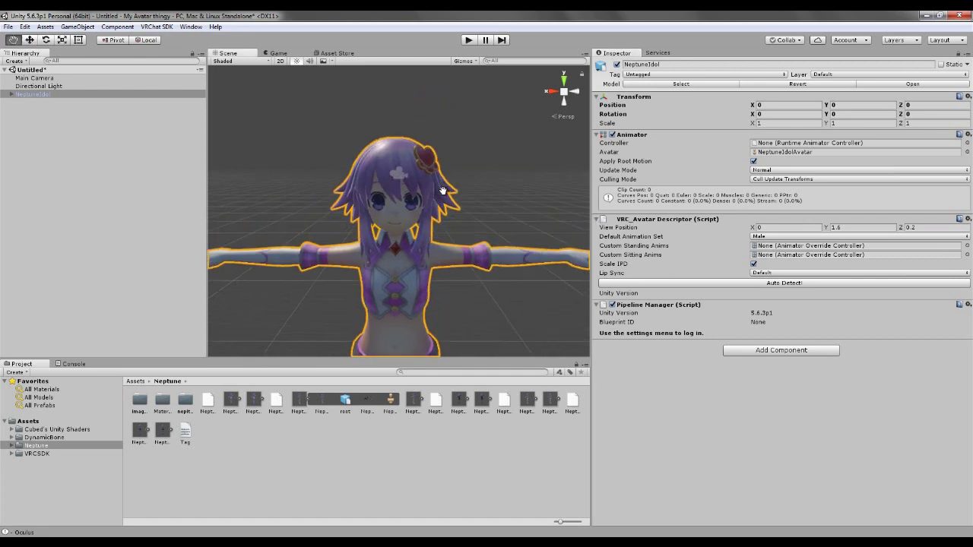
scroll(444, 190, down, 3)
alt+drag(456, 194, 419, 109)
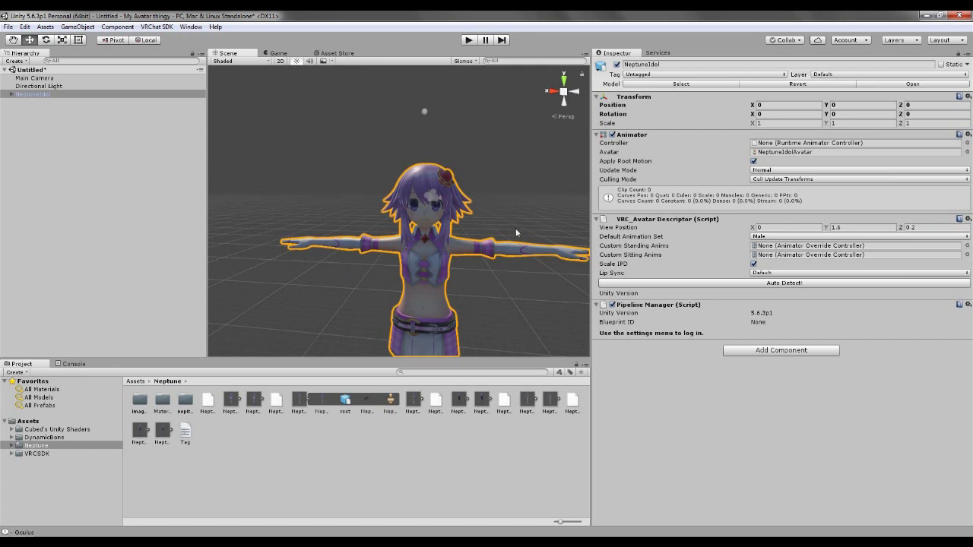
alt+drag(515, 231, 492, 222)
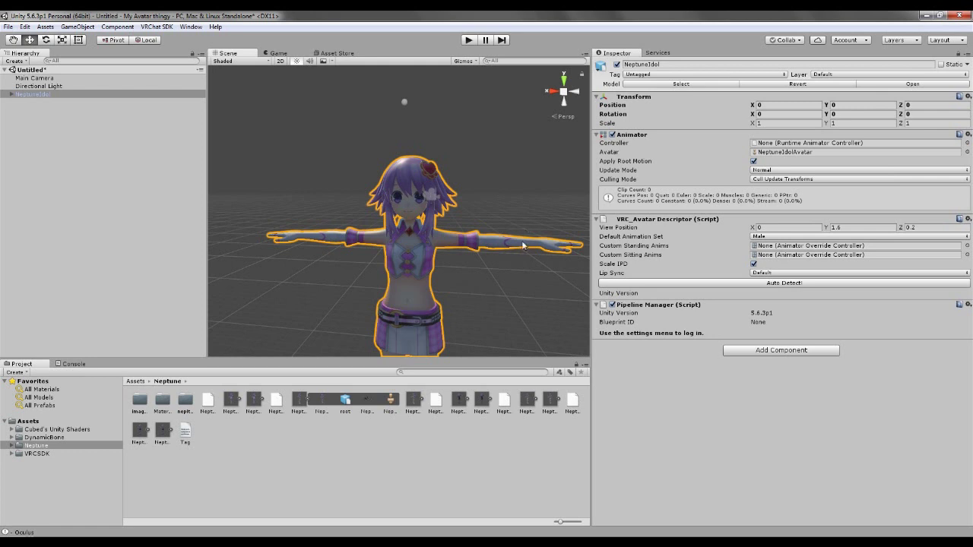
alt+drag(519, 282, 481, 255)
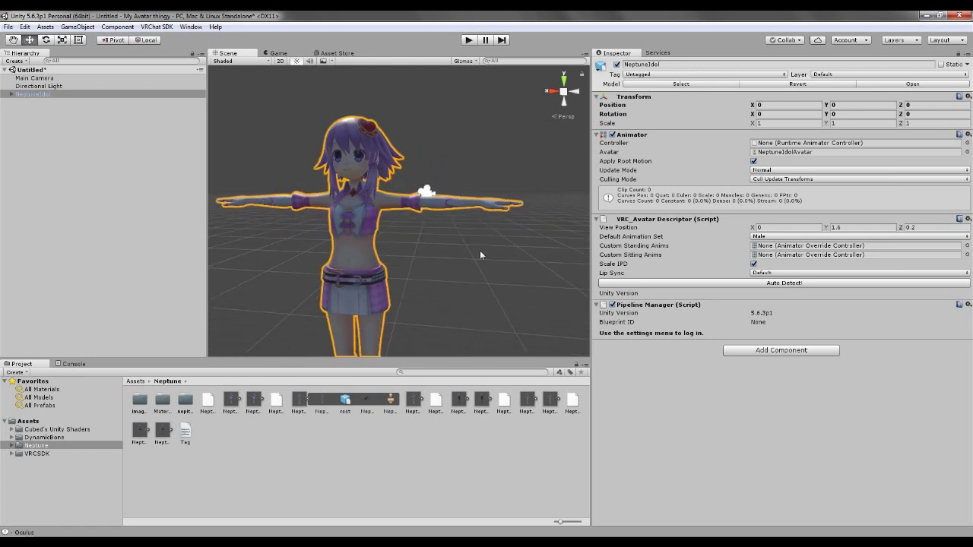
scroll(487, 222, up, 3)
alt+drag(487, 222, 522, 111)
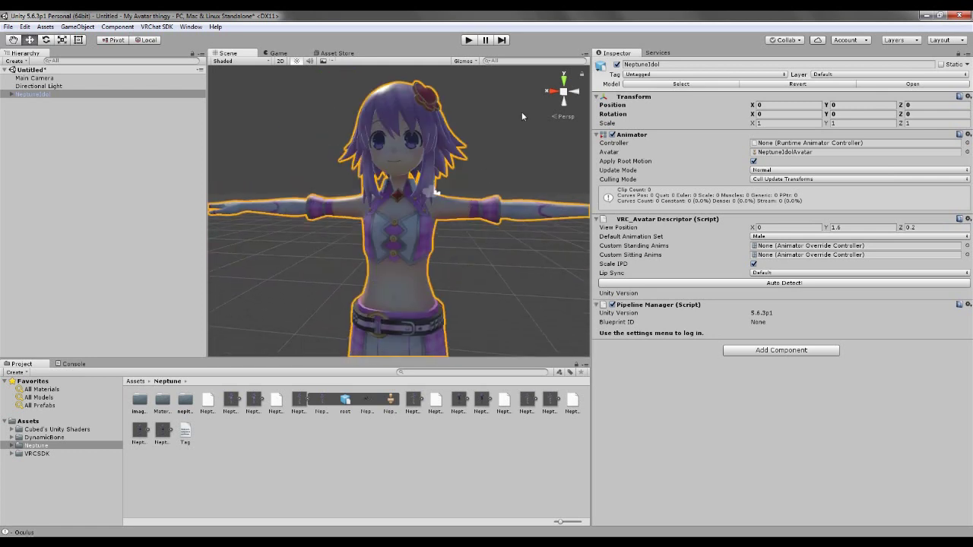
click(575, 92)
Change the View Position Y from 1.6 to 1.3 and set Z to 0
drag(247, 207, 441, 206)
scroll(442, 209, up, 2)
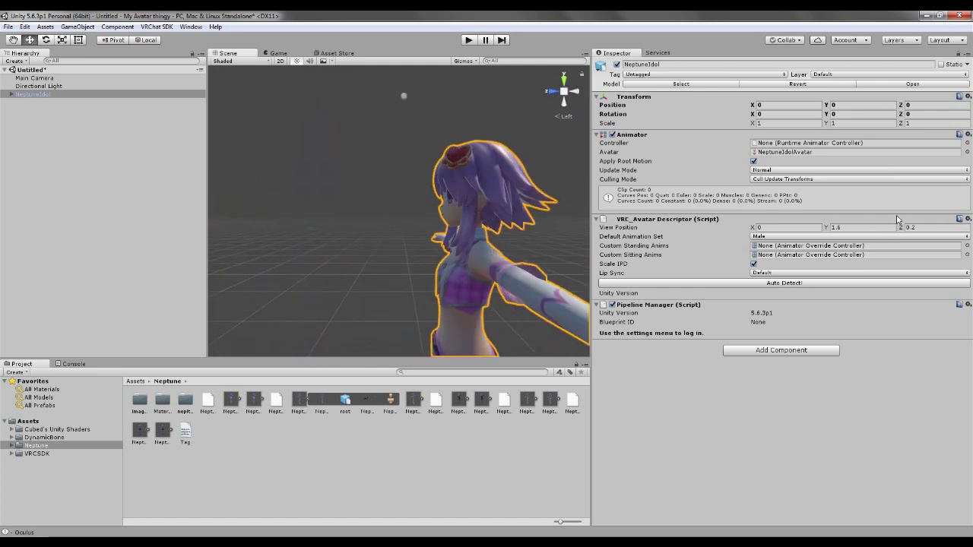
click(849, 228)
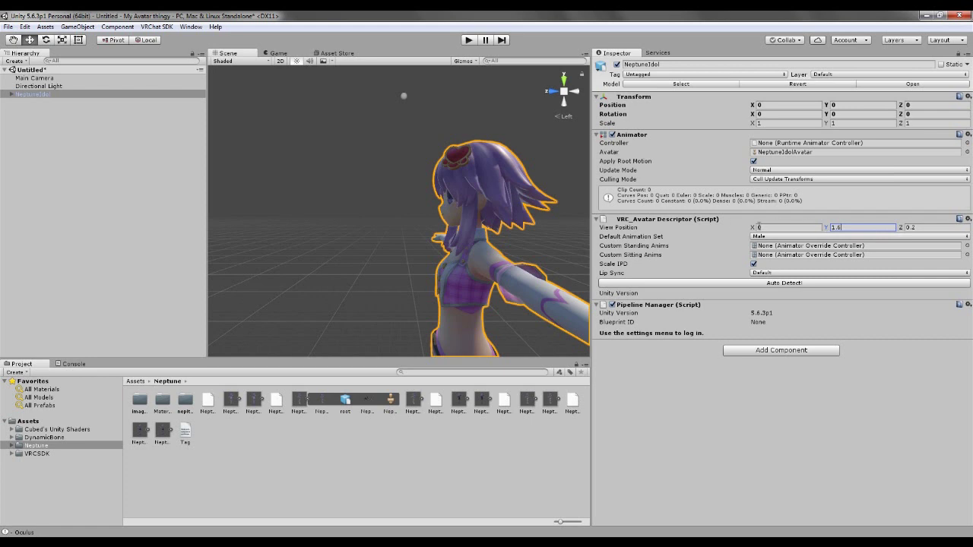
double_click(847, 227)
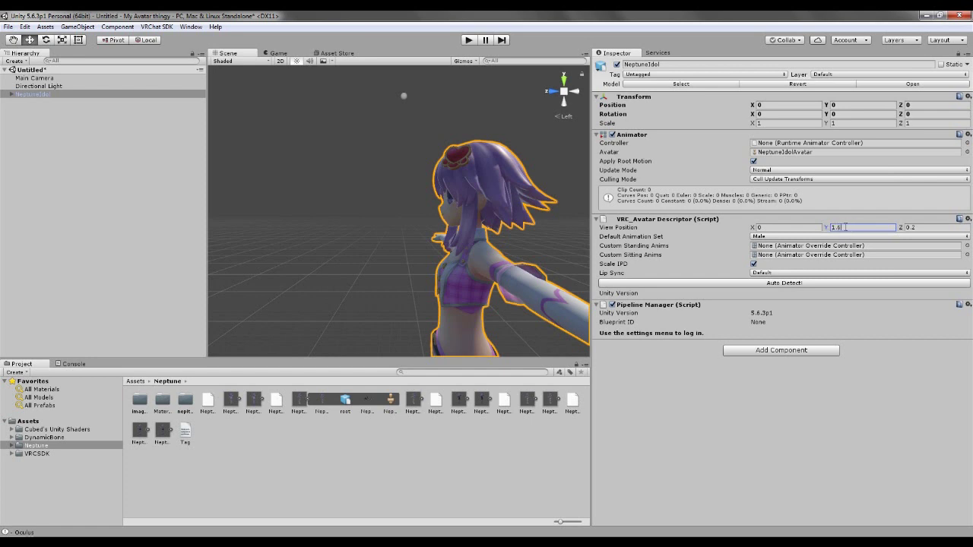
text(1.3)
click(929, 226)
key(Right)
Collapse VRC_Avatar Descriptor and Pipeline Manager, then add a Dynamic Bone component found by searching 'bone'
click(596, 220)
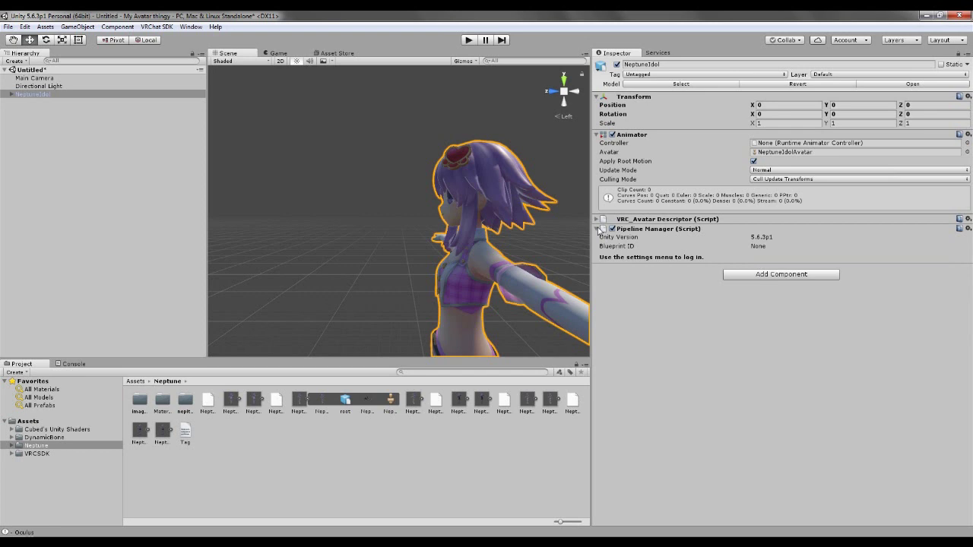
click(596, 229)
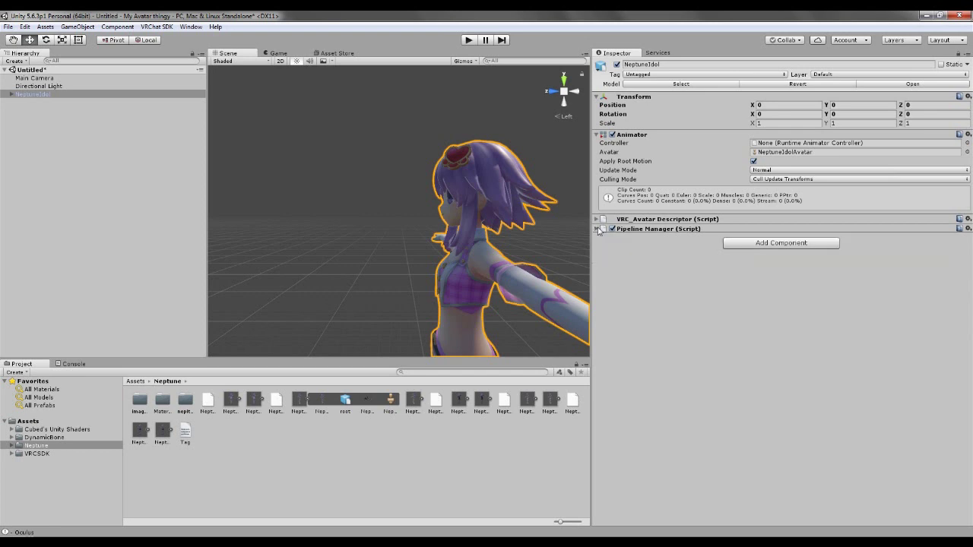
click(781, 243)
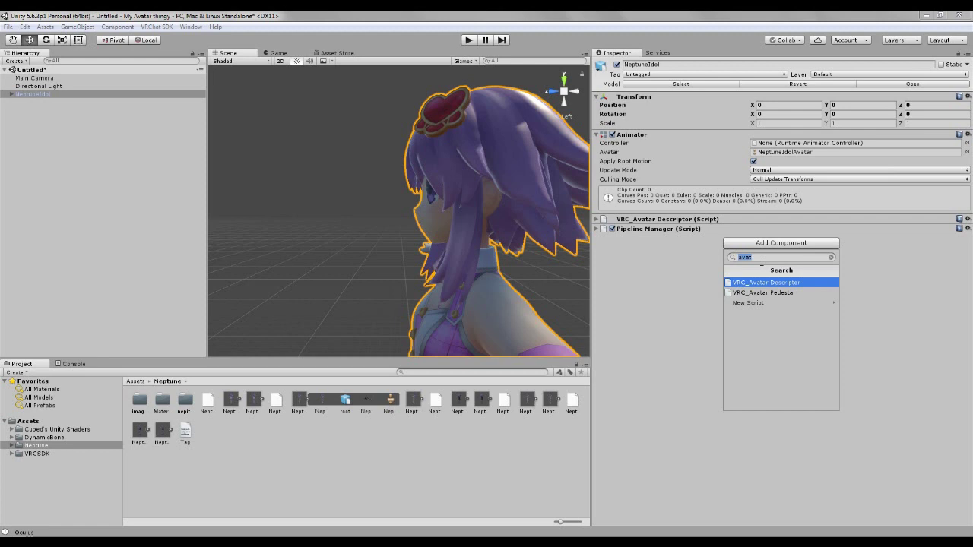
text(bone)
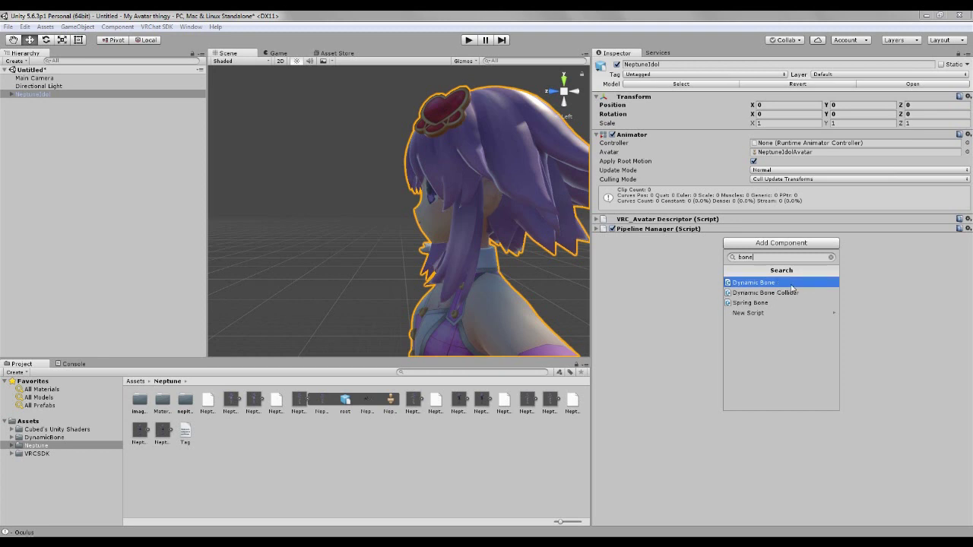
click(790, 285)
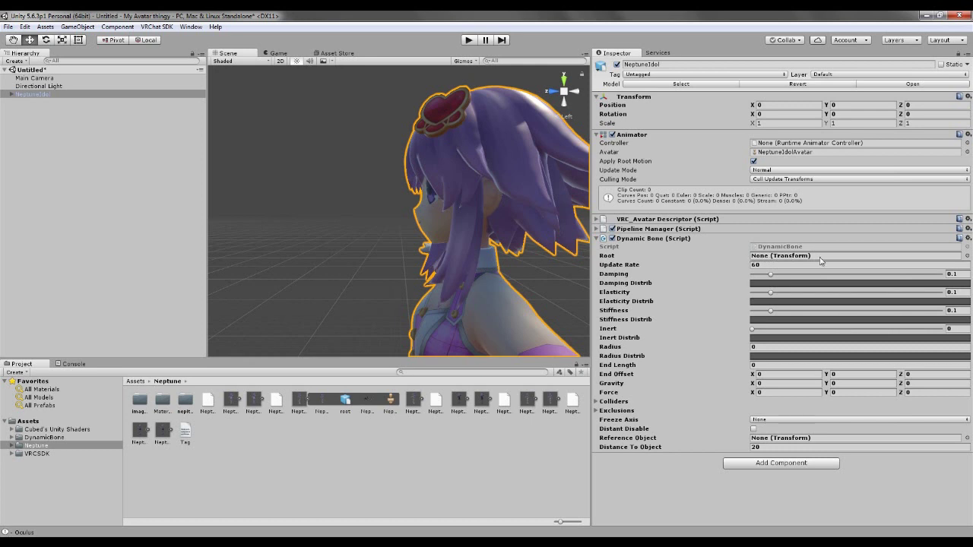
click(967, 256)
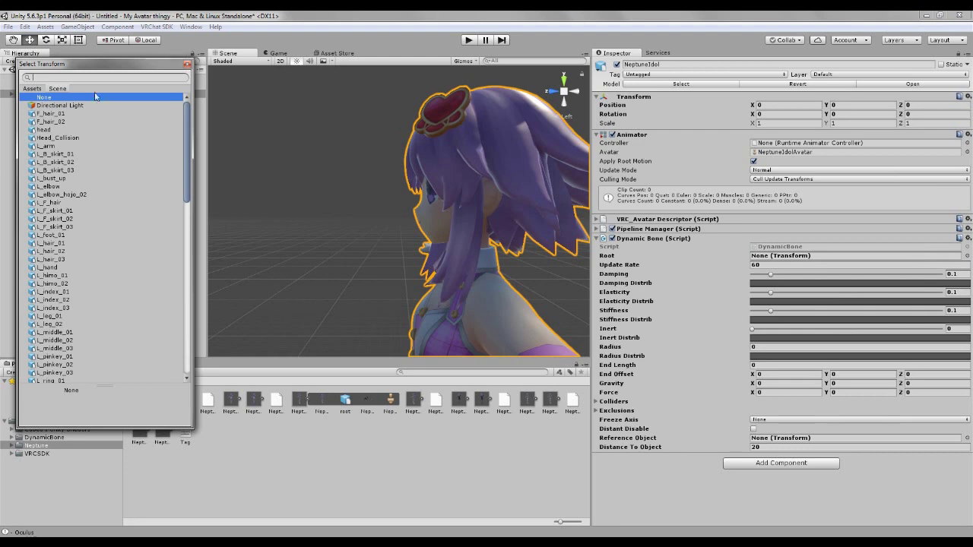
Dismiss the bone list and adjust the Scene view to face the character from the front
mouse_move(106, 64)
mouse_down()
mouse_move(161, 60)
mouse_move(118, 46)
mouse_move(106, 52)
mouse_up()
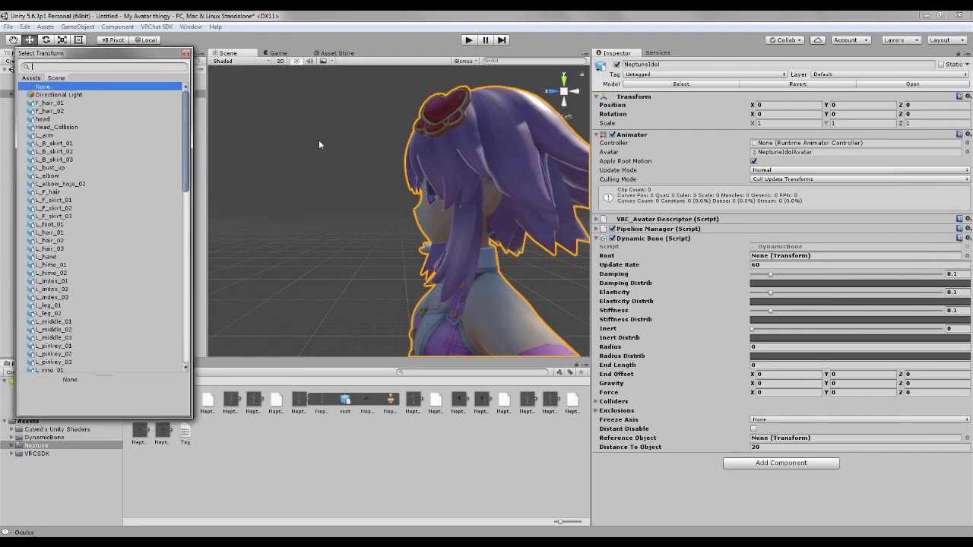
key(Escape)
middle_drag(378, 226, 421, 223)
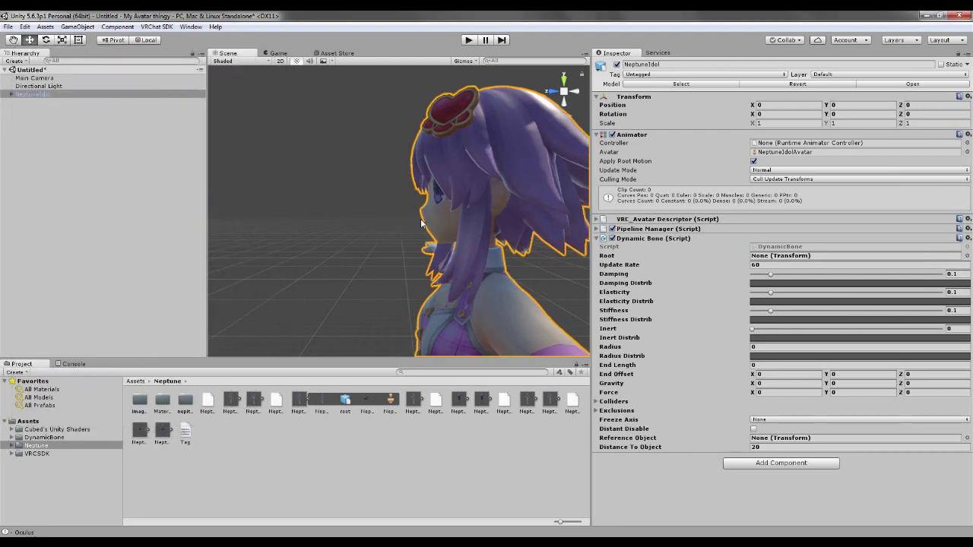
alt+drag(367, 206, 435, 215)
scroll(479, 207, down, 5)
scroll(389, 215, up, 5)
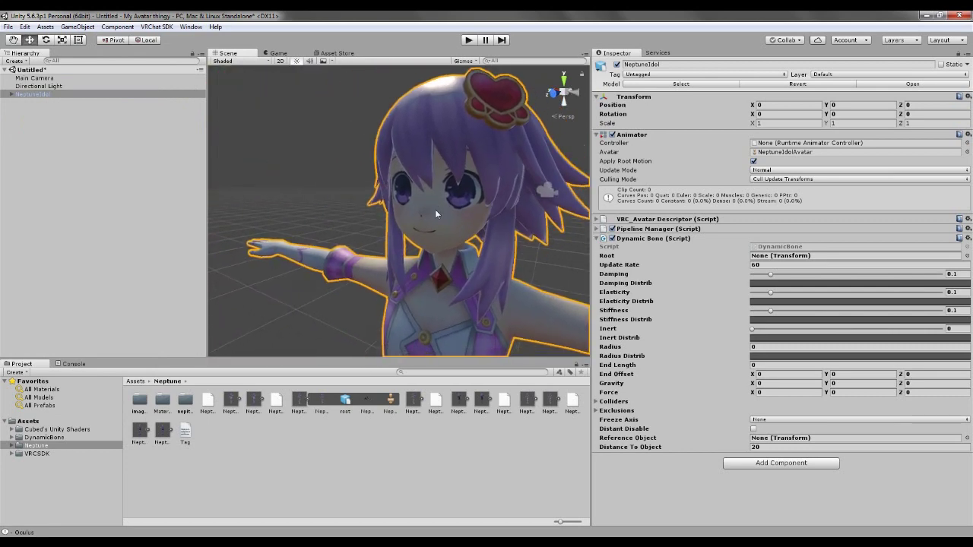
Compare F_hair_01 and F_hair_02 as the Dynamic Bone Root, settling on F_hair_01
click(966, 256)
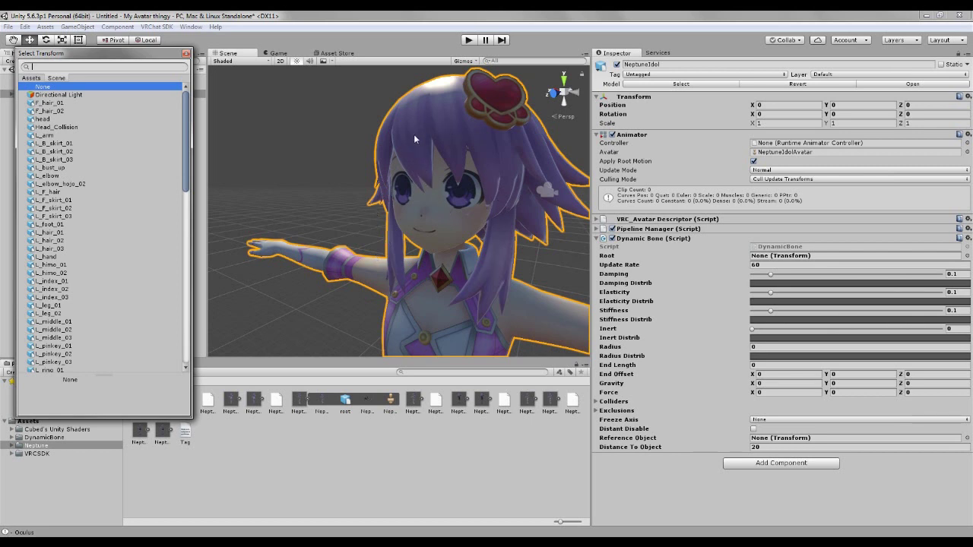
click(48, 103)
click(53, 112)
click(43, 104)
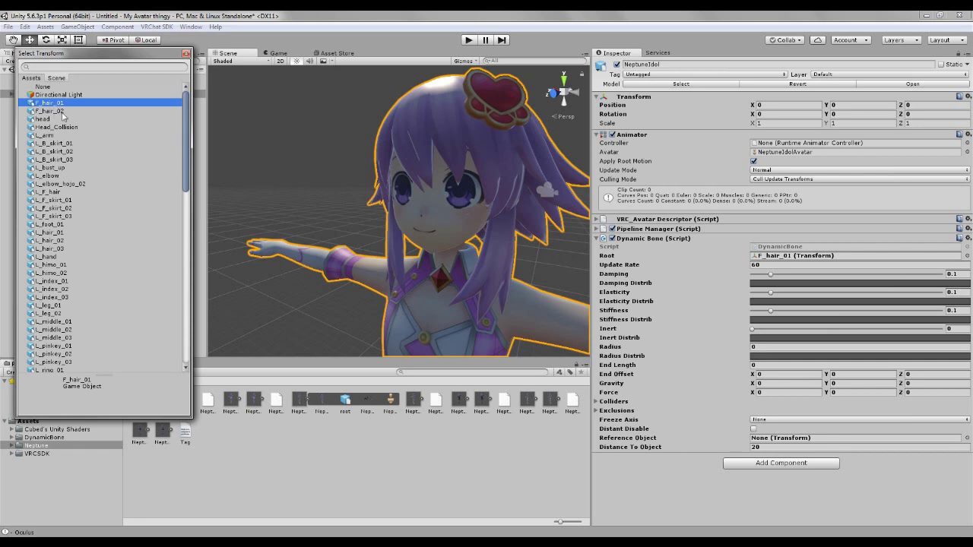
click(54, 112)
click(53, 103)
click(65, 112)
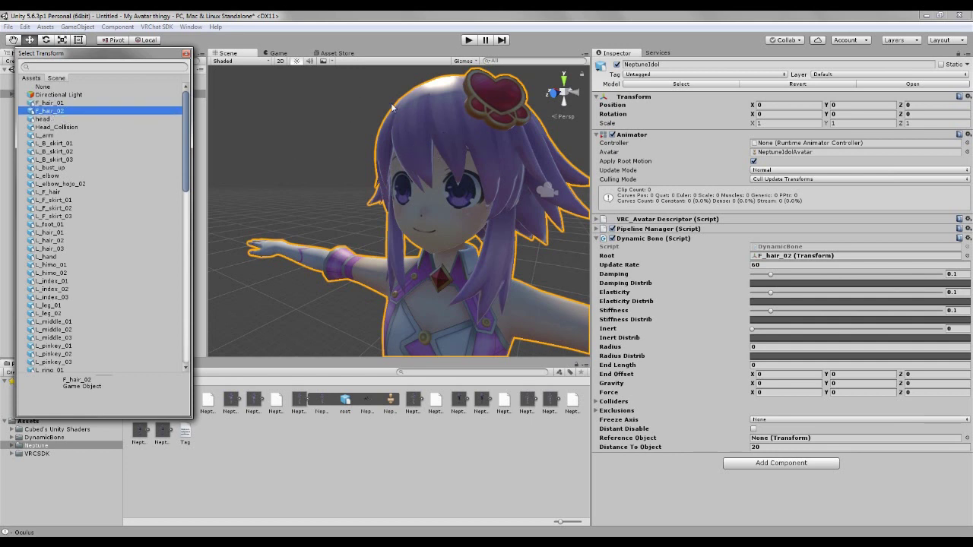
click(50, 102)
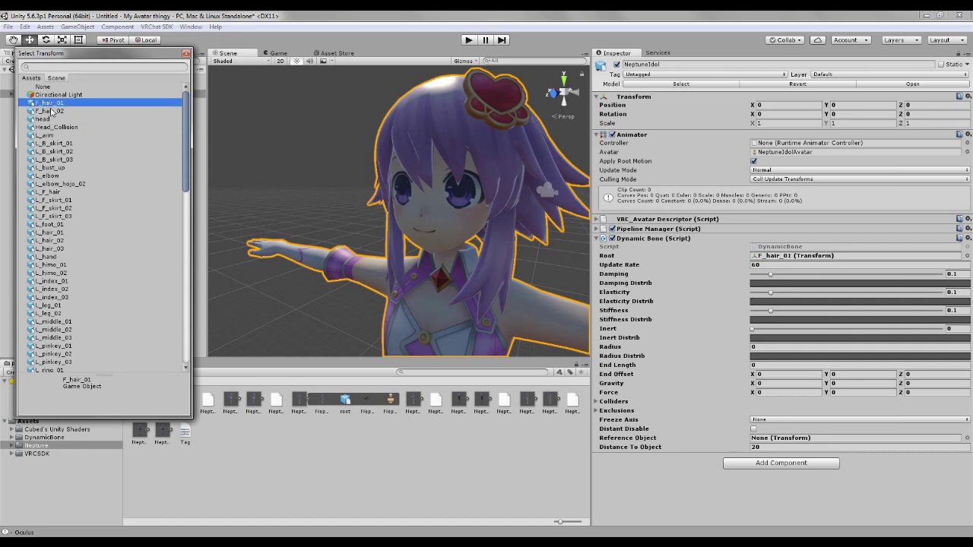
click(52, 112)
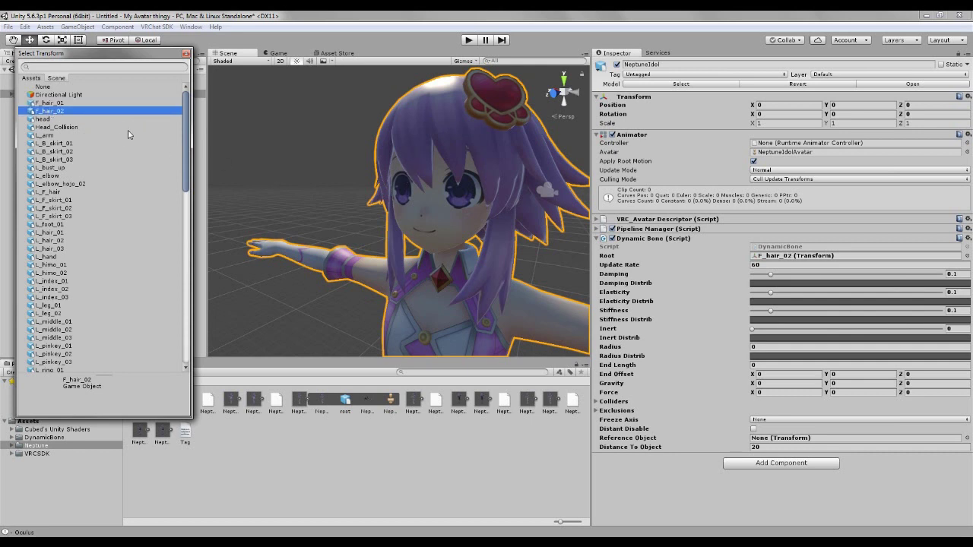
click(53, 103)
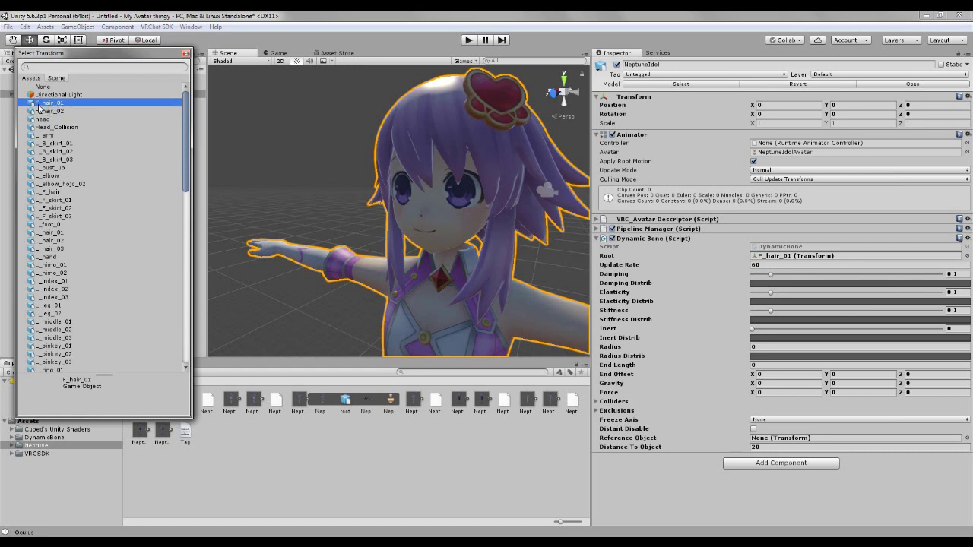
click(185, 53)
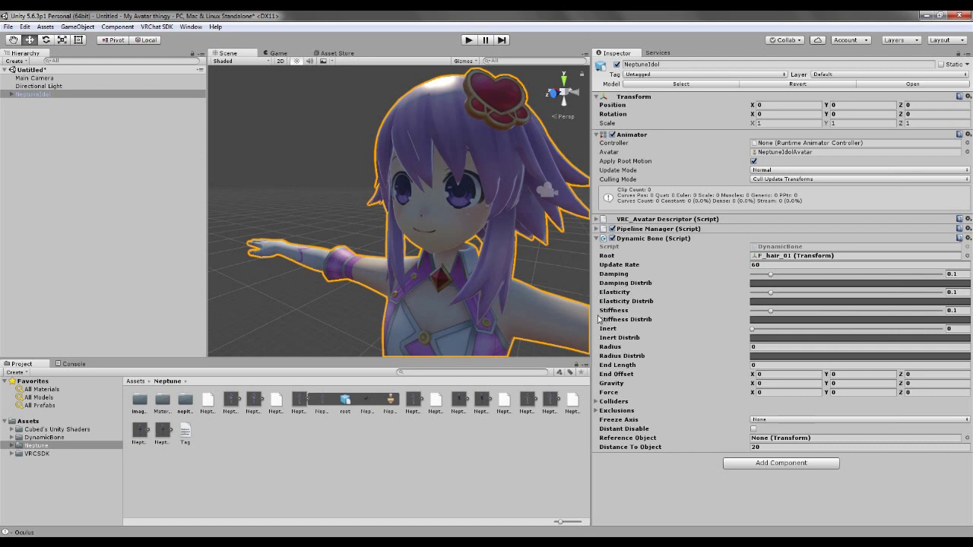
click(962, 292)
click(964, 274)
mouse_move(770, 275)
mouse_down()
mouse_move(945, 279)
mouse_move(773, 276)
mouse_up()
click(773, 284)
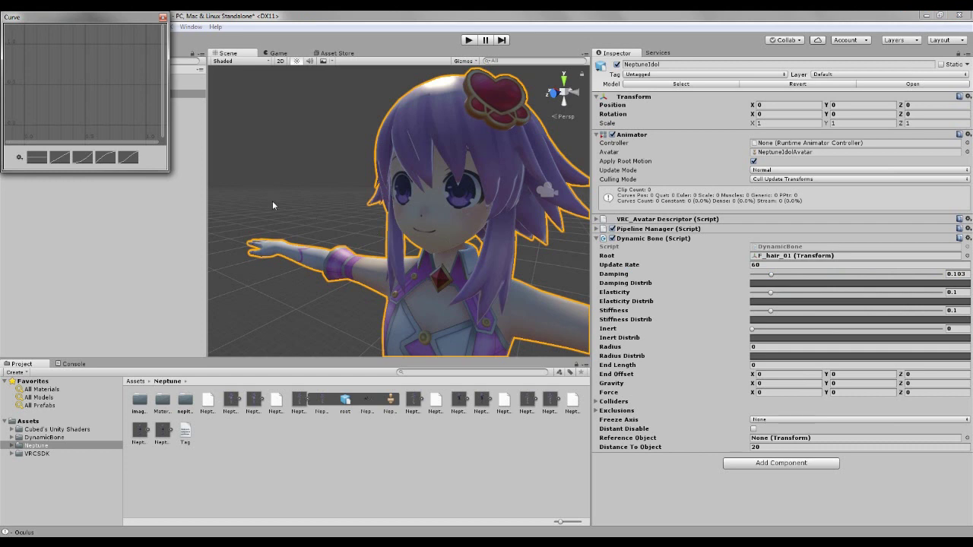
drag(55, 13, 425, 165)
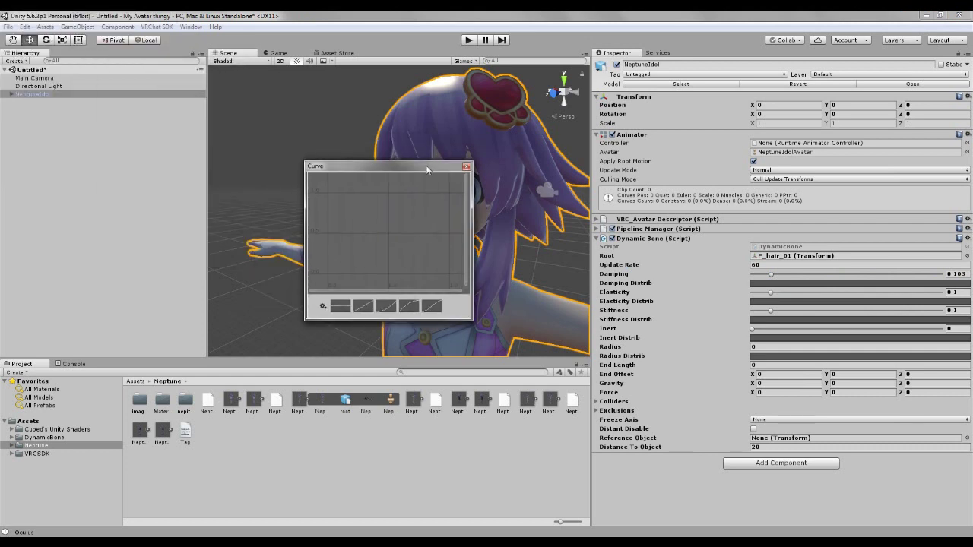
click(468, 168)
click(955, 273)
text(0.1)
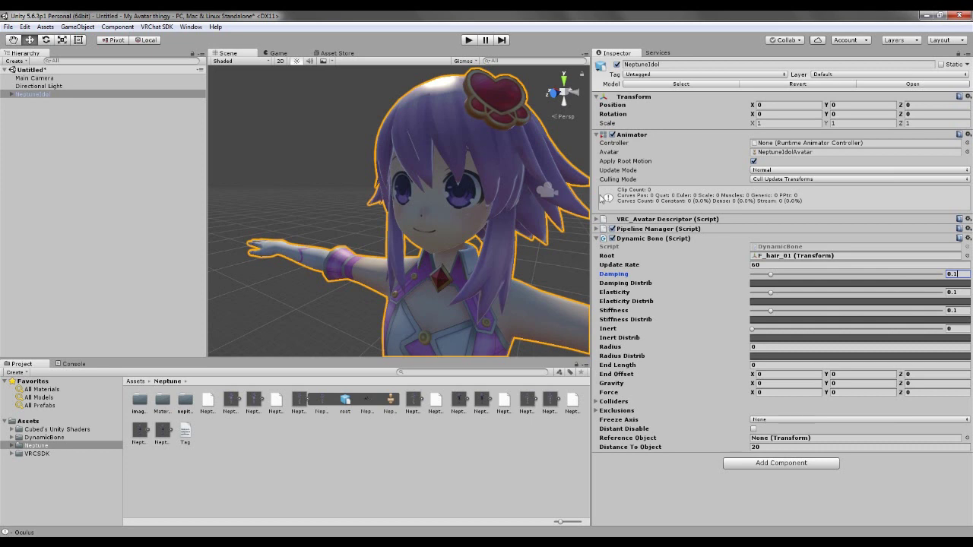
Collapse the first Dynamic Bone and add a second one rooted at F_hair_02
click(596, 239)
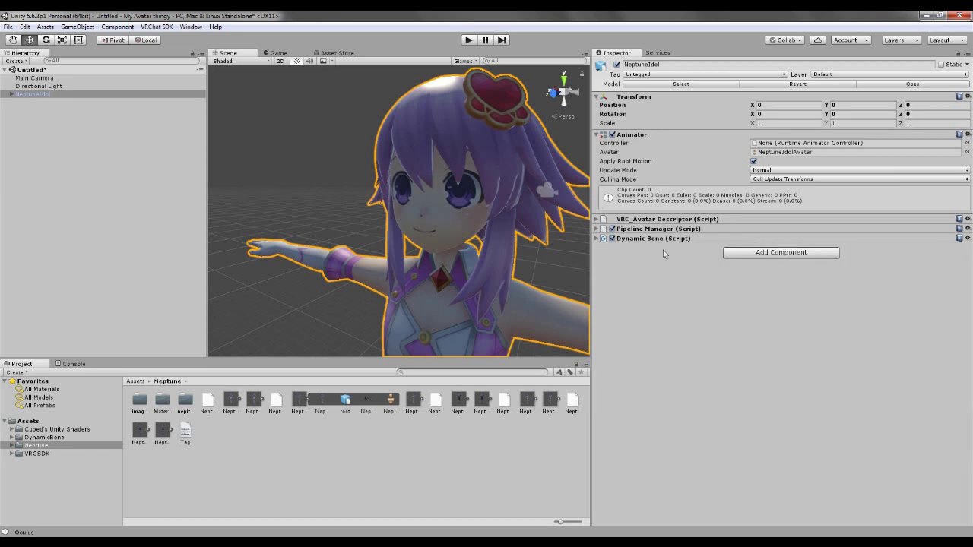
click(769, 253)
click(766, 291)
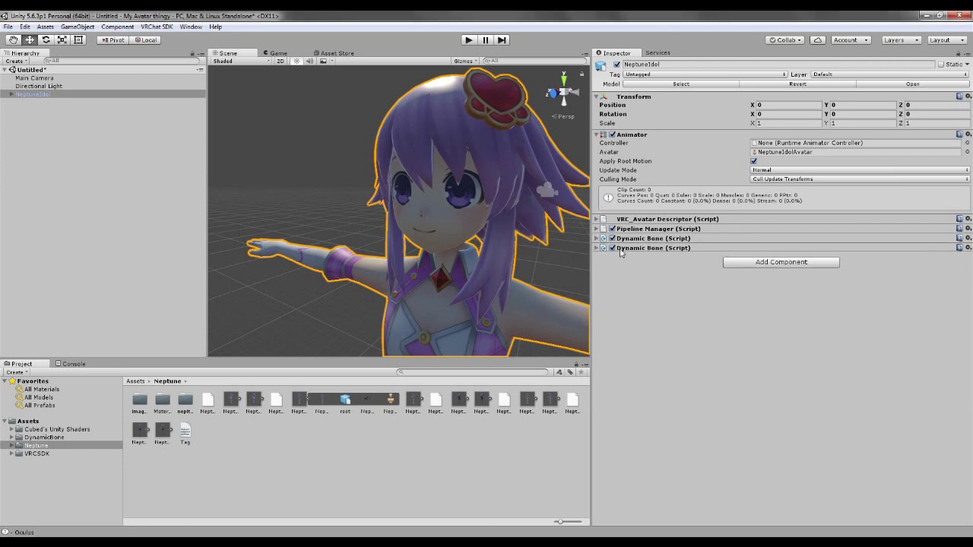
click(597, 247)
click(966, 266)
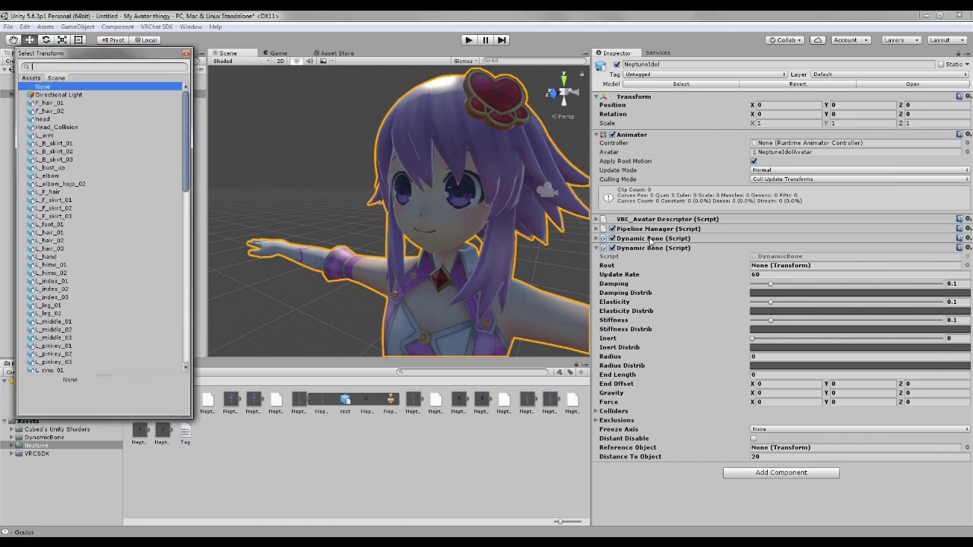
click(44, 111)
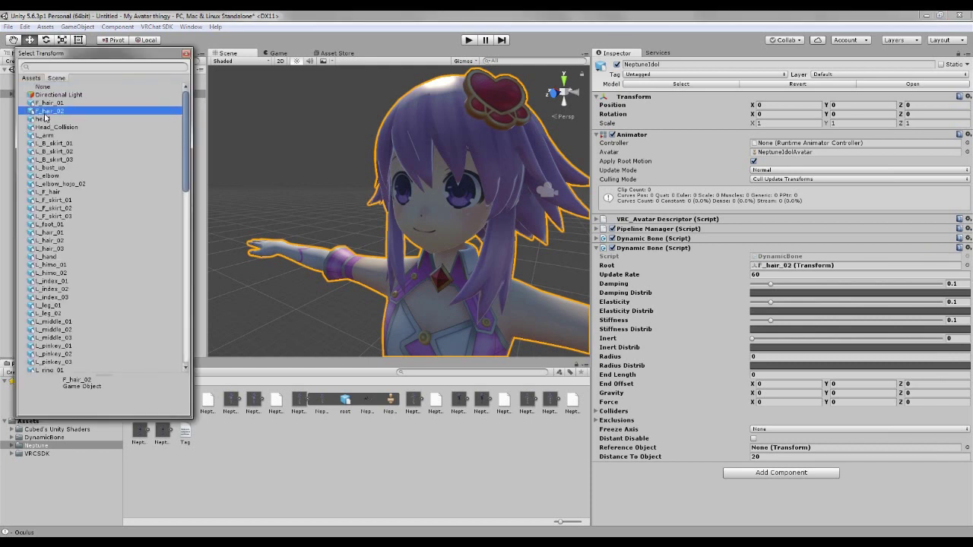
click(186, 54)
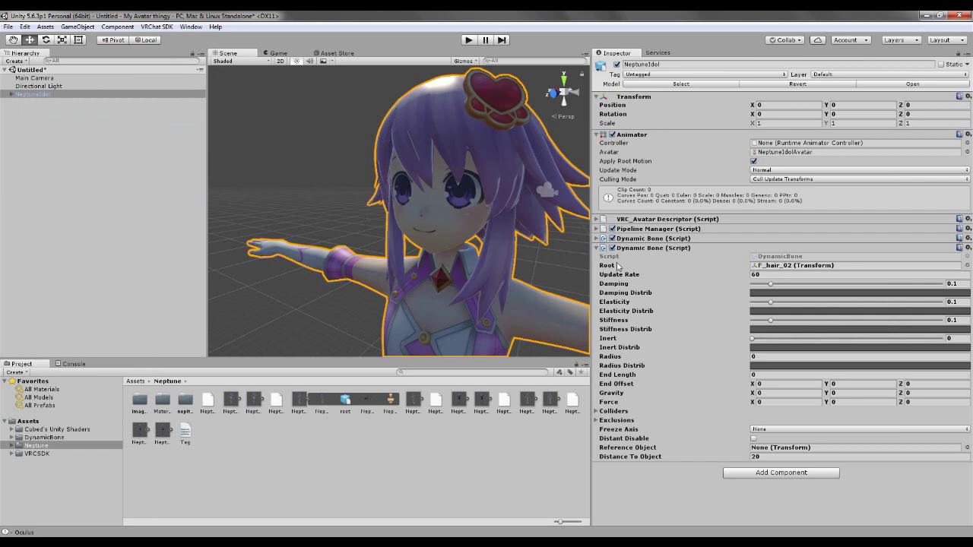
Leave the second Dynamic Bone collapsed without adding any other component
click(598, 247)
click(795, 264)
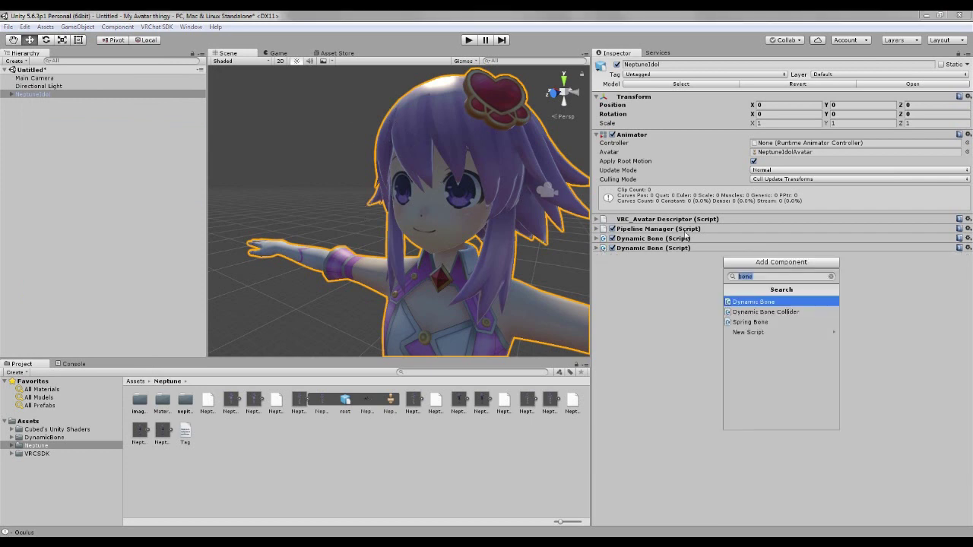
click(634, 302)
click(597, 248)
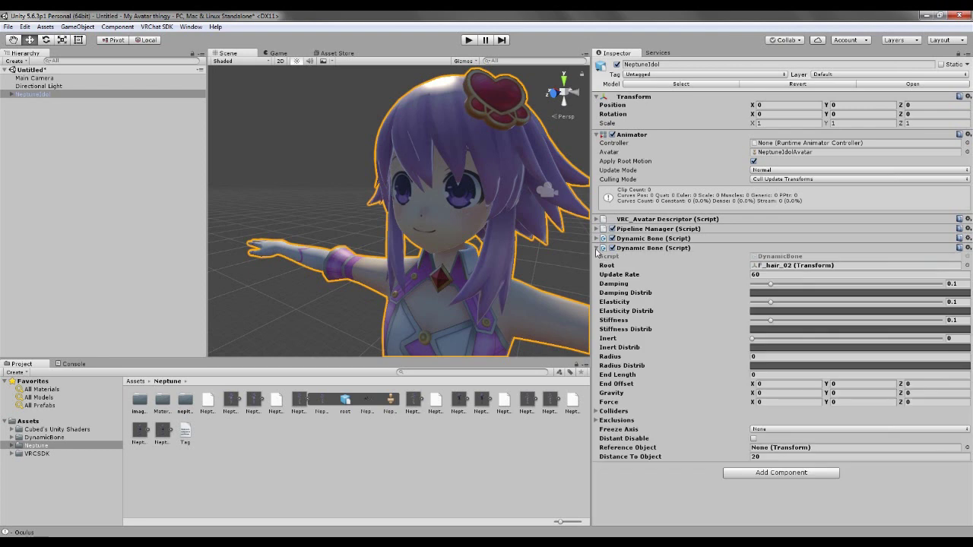
click(597, 248)
click(597, 248)
click(597, 248)
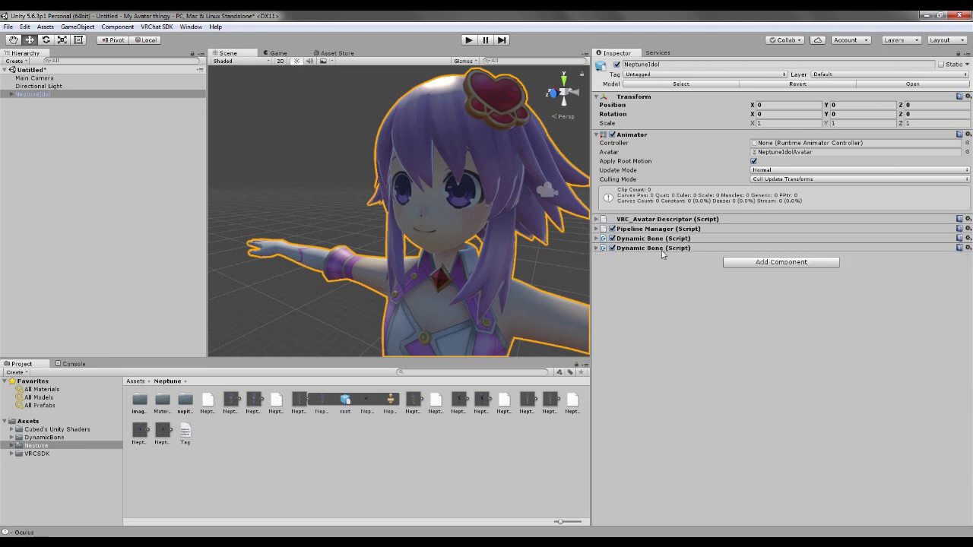
Toggle the second Dynamic Bone's settings open and closed, leaving it collapsed
click(597, 249)
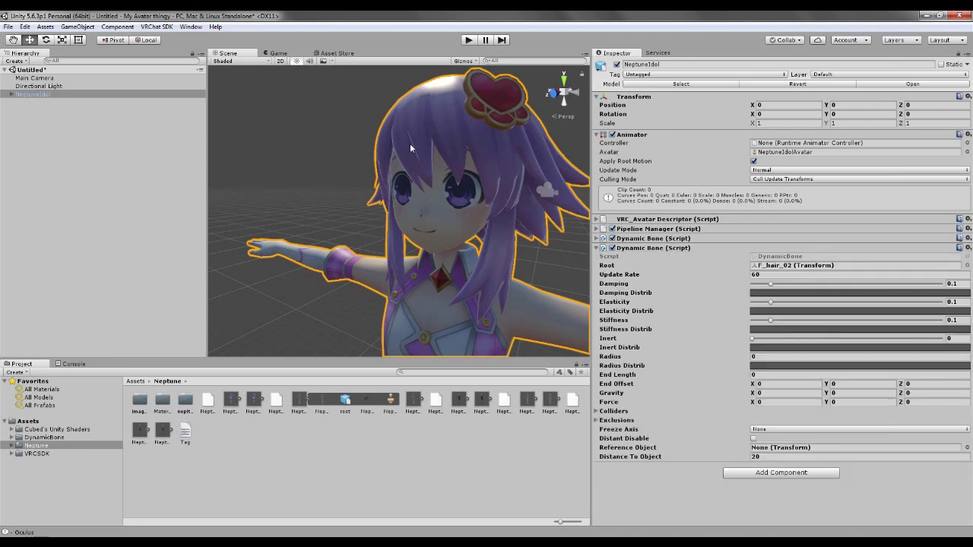
click(597, 248)
click(597, 249)
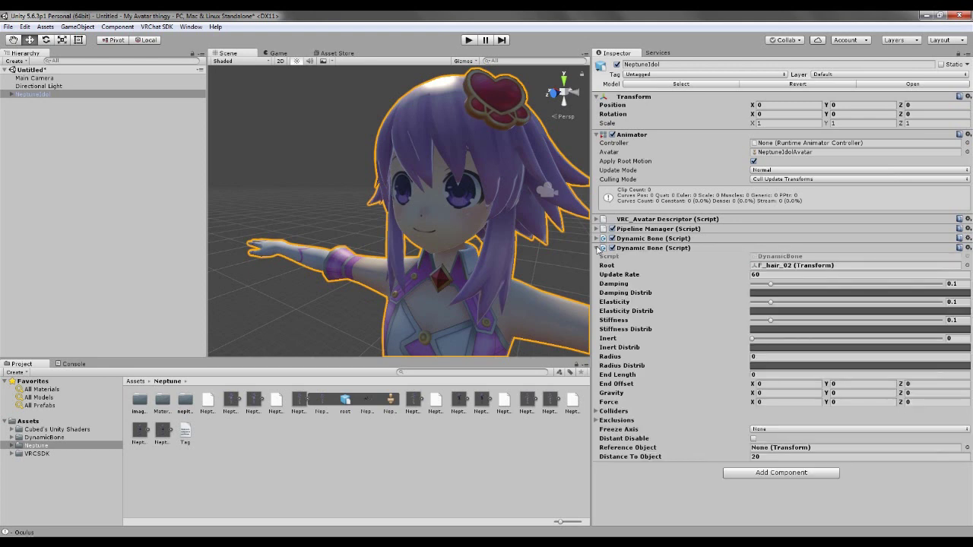
click(597, 248)
click(597, 248)
click(598, 248)
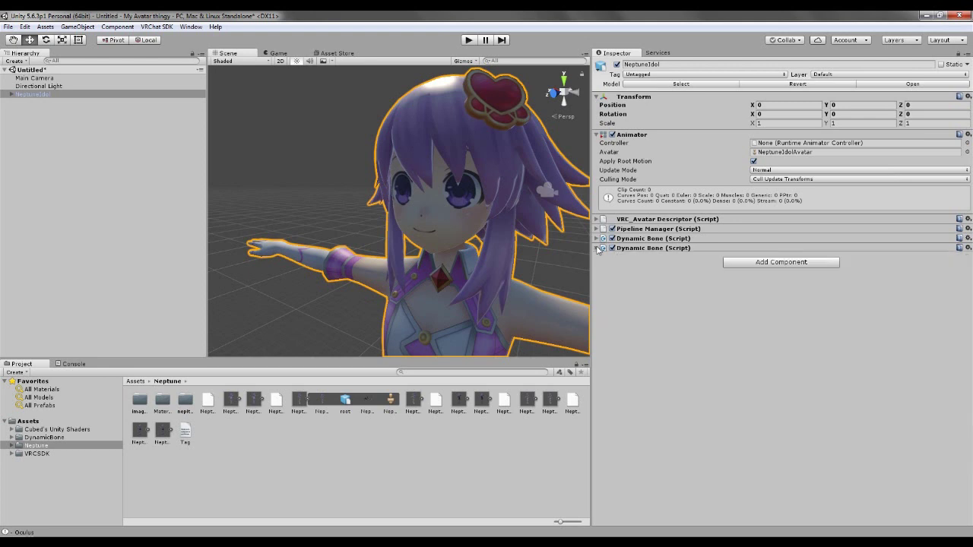
Add a third Dynamic Bone and set its Root to R_hair_01 after trying other bones
click(783, 263)
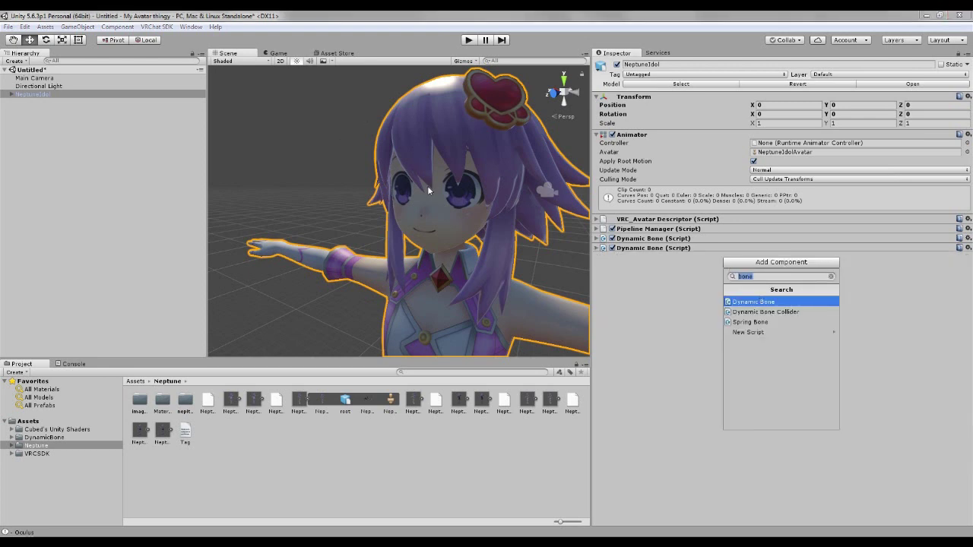
click(760, 302)
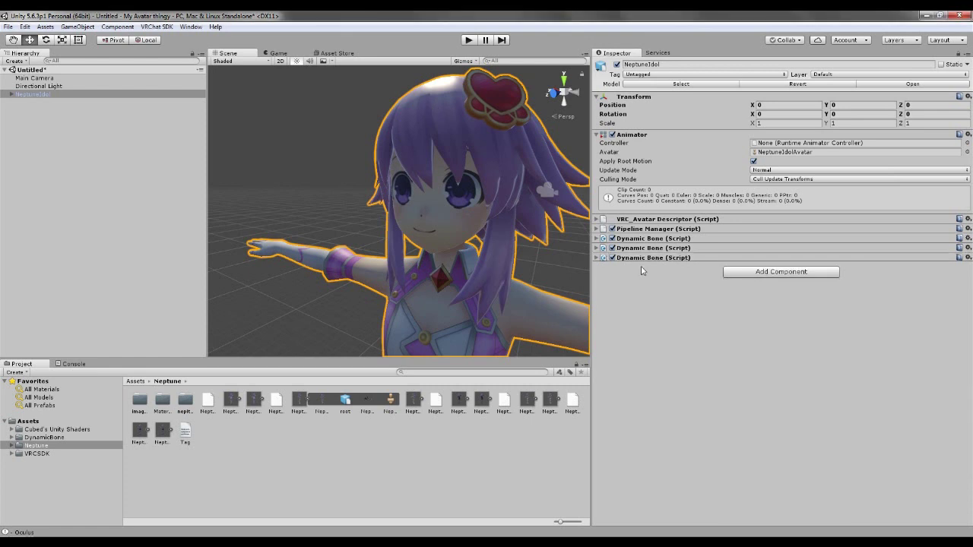
click(597, 258)
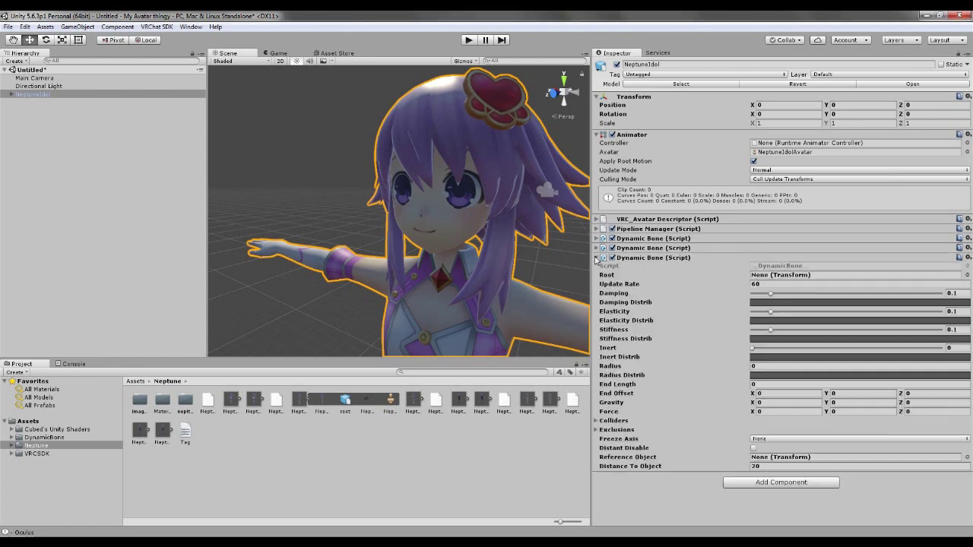
click(967, 274)
scroll(163, 266, down, 10)
click(170, 307)
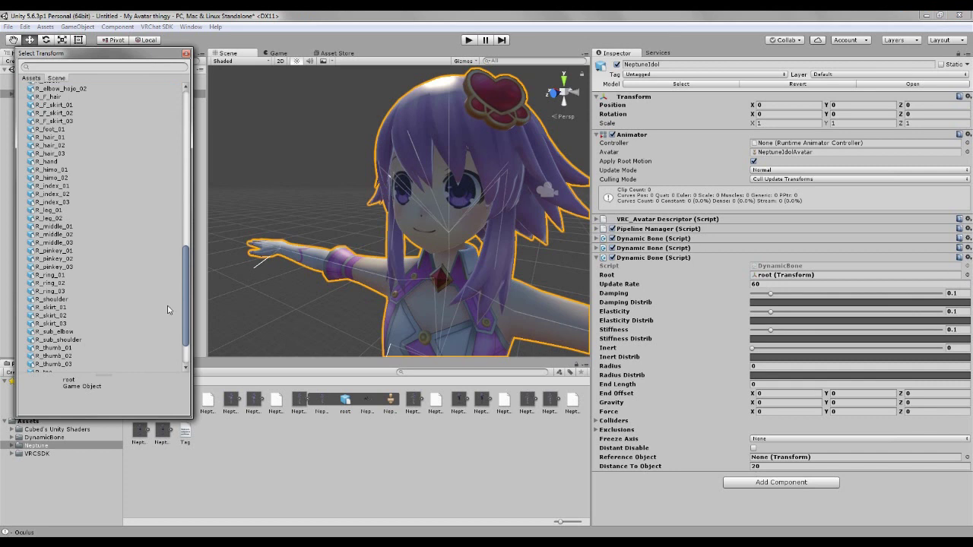
scroll(144, 243, up, 3)
click(58, 190)
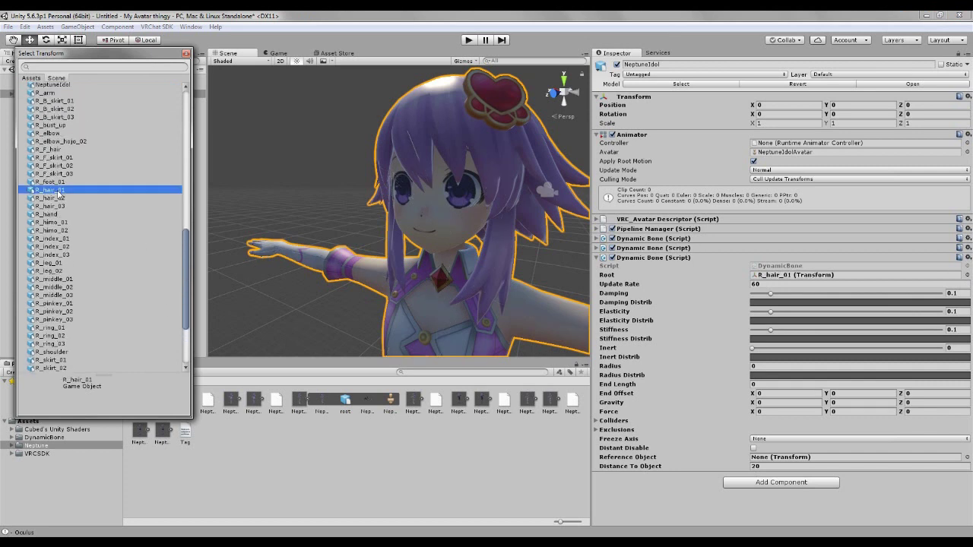
click(59, 206)
click(60, 191)
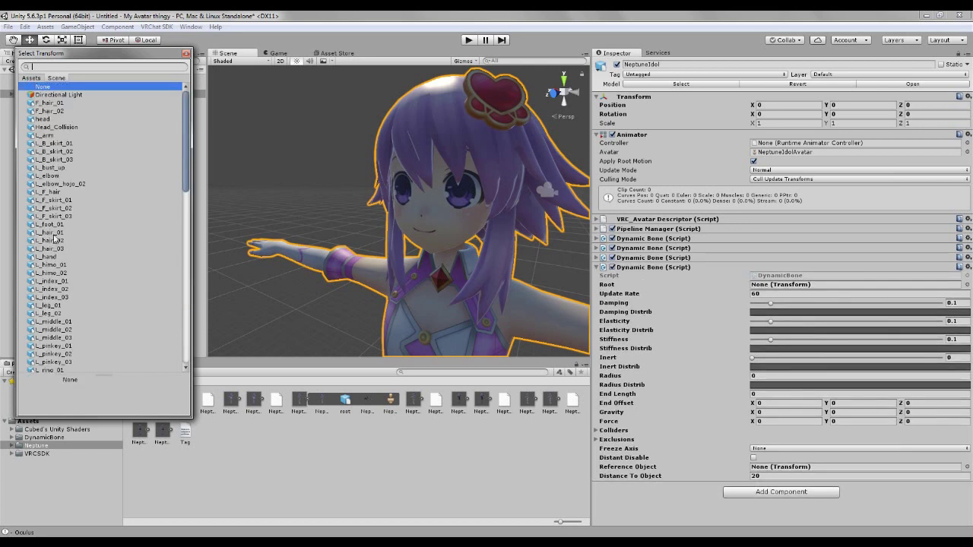
Root the fourth Dynamic Bone at L_hair_01 after trying L_hair_02 and L_hair_03, then collapse it
click(55, 233)
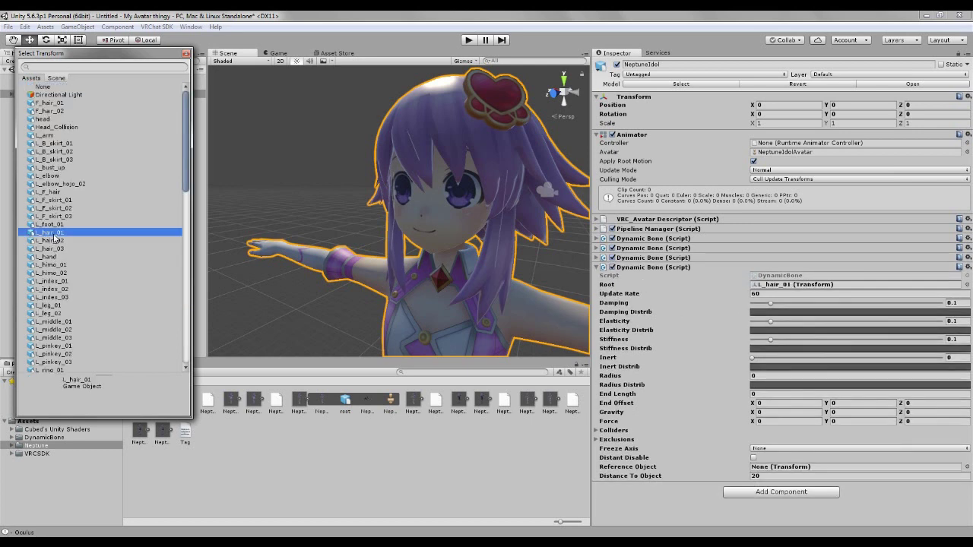
click(56, 240)
click(58, 248)
click(57, 240)
click(57, 232)
click(55, 241)
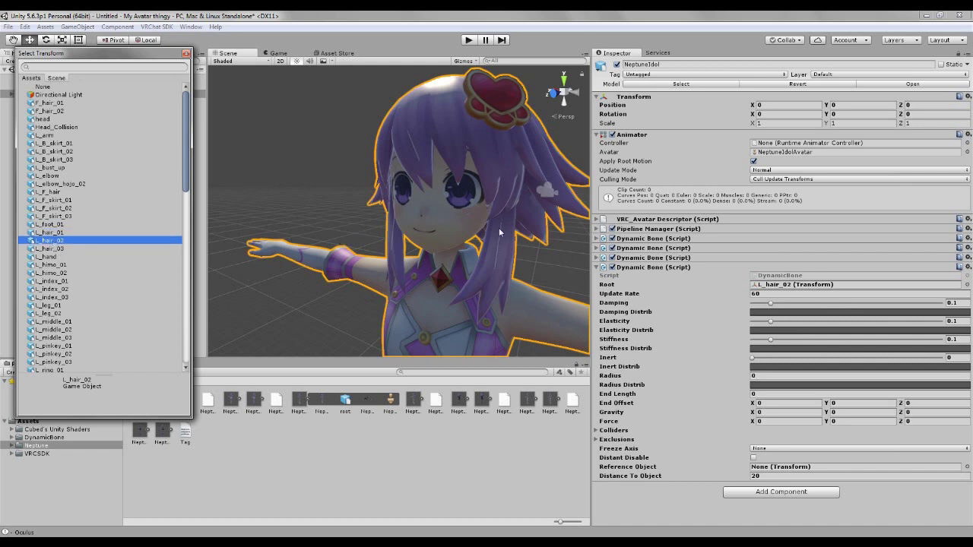
click(57, 248)
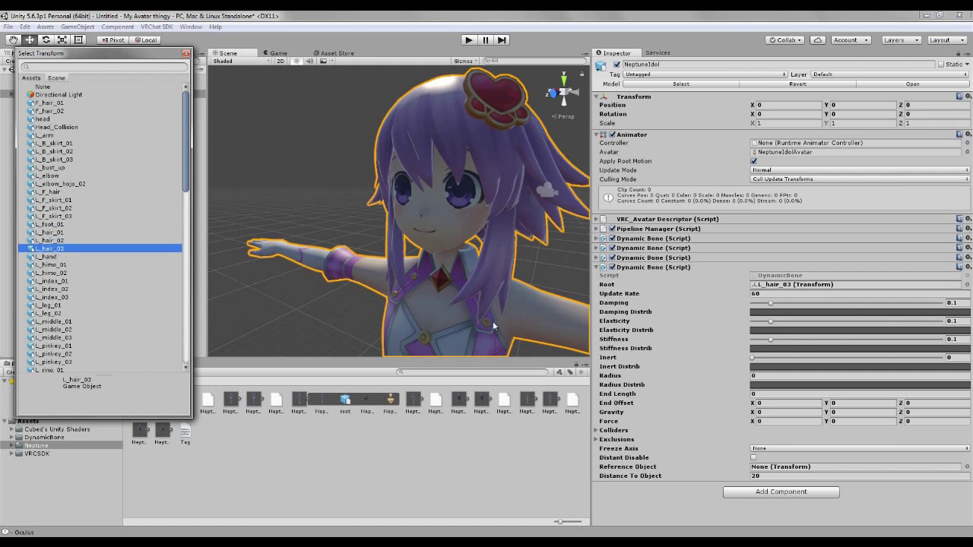
click(55, 233)
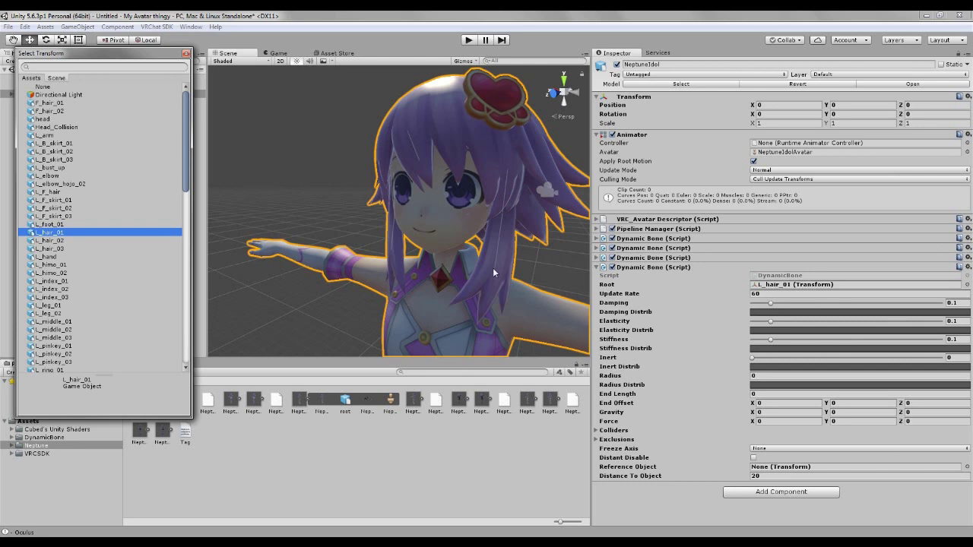
click(186, 53)
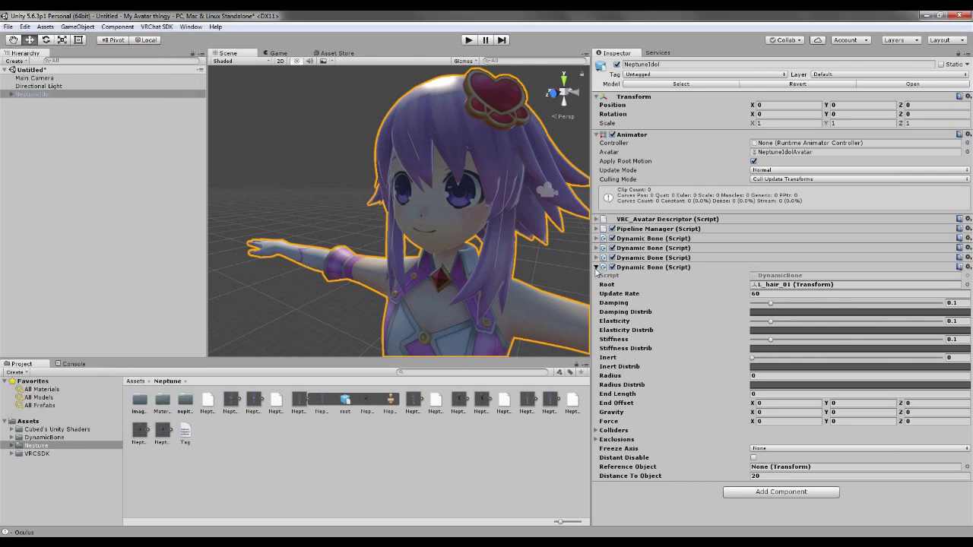
click(595, 268)
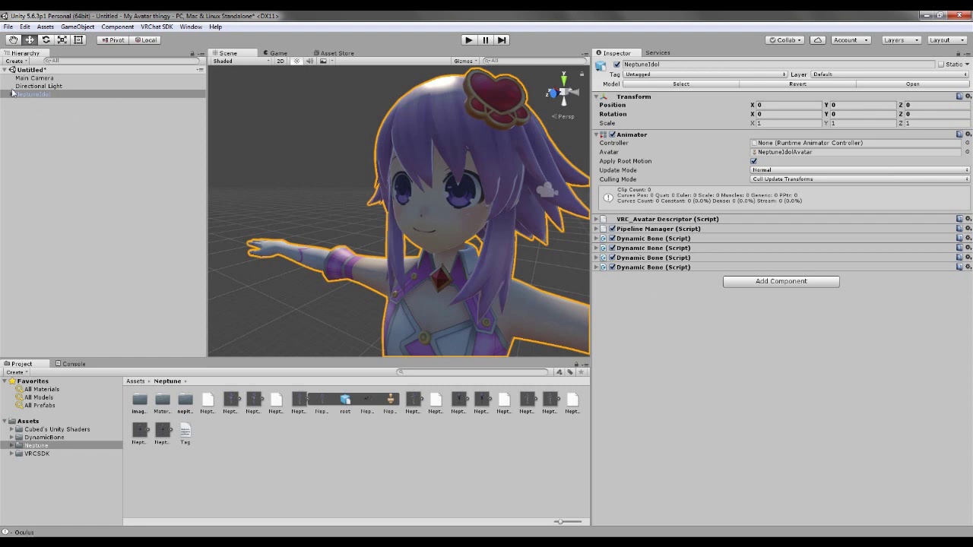
Expand NeptuneIdol in the Hierarchy and select its mesh to show its materials
scroll(431, 249, down, 3)
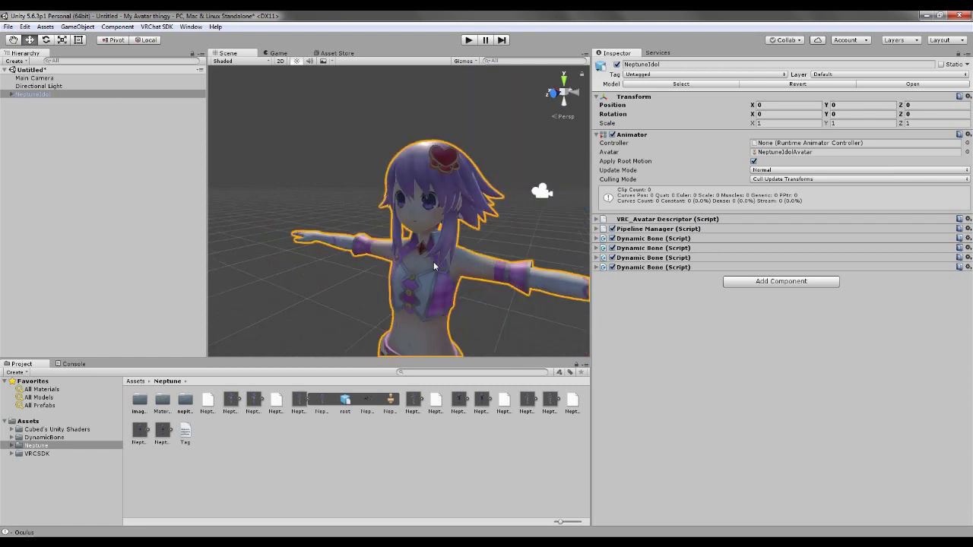
middle_drag(433, 261, 422, 219)
scroll(422, 219, up, 4)
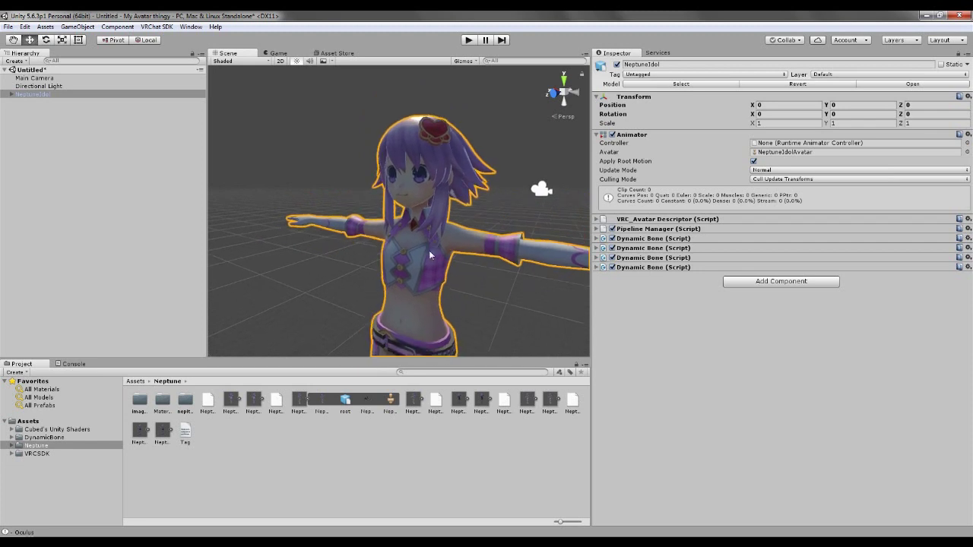
scroll(429, 250, up, 3)
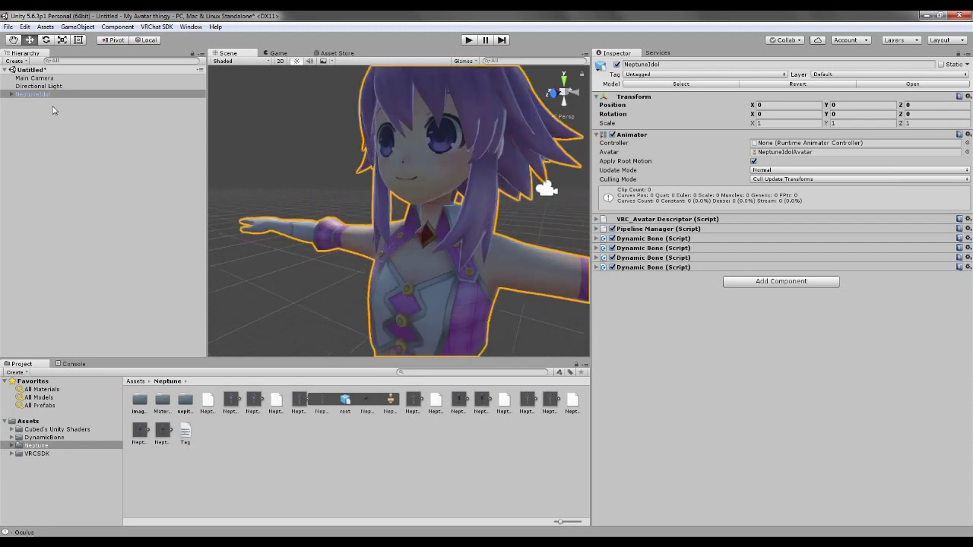
scroll(395, 206, down, 3)
scroll(446, 233, up, 1)
click(13, 96)
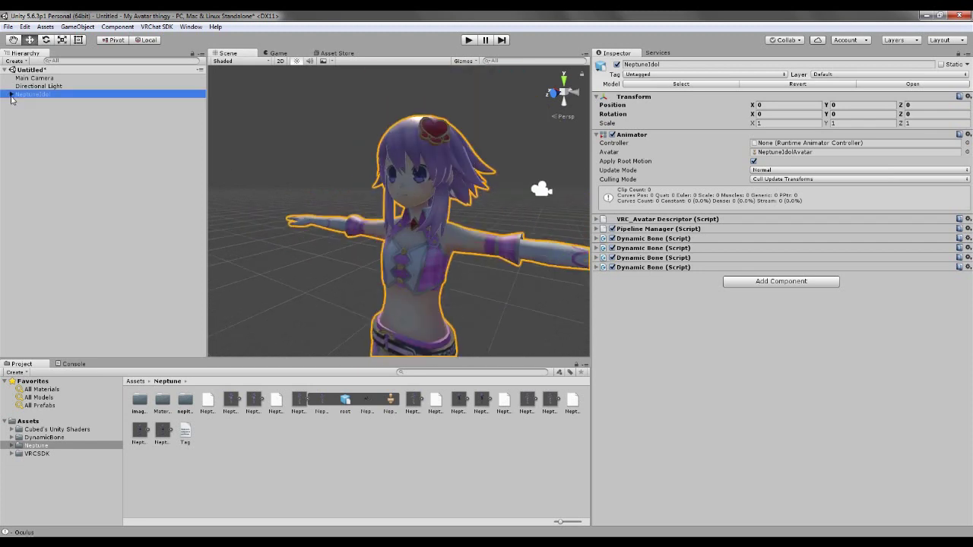
click(11, 95)
click(11, 95)
click(11, 96)
click(11, 96)
click(11, 96)
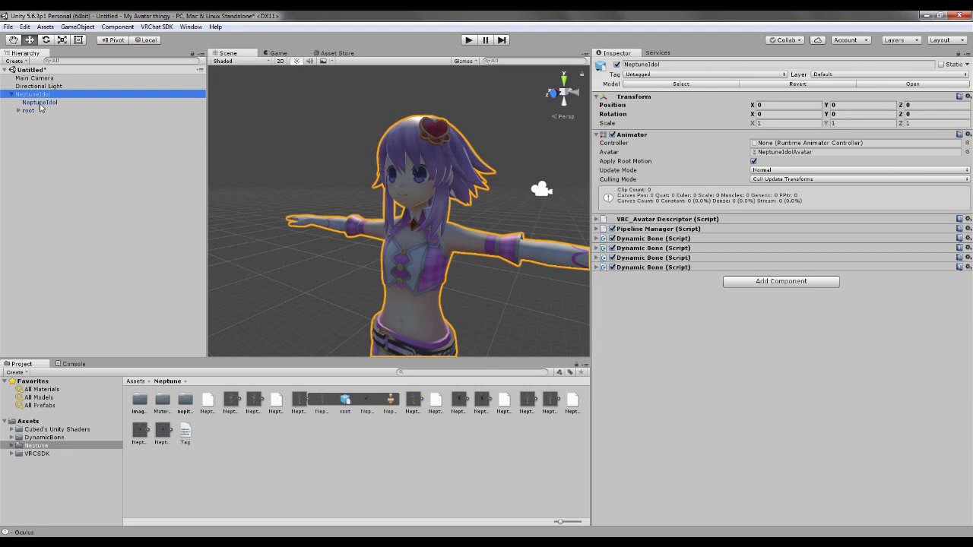
click(40, 102)
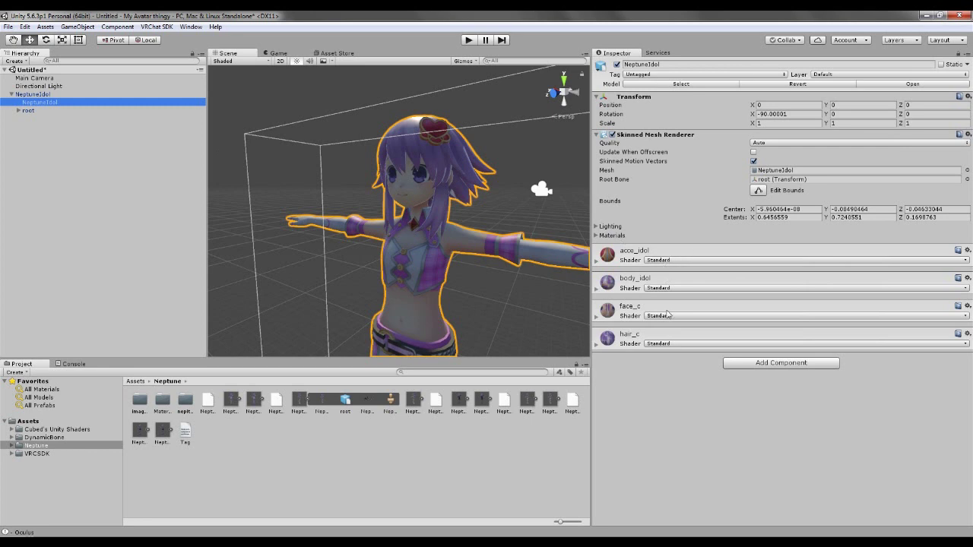
Give acce_idol, body_idol, face_c and hair_c the CubedParadox Flat Lit Toon shader
click(679, 261)
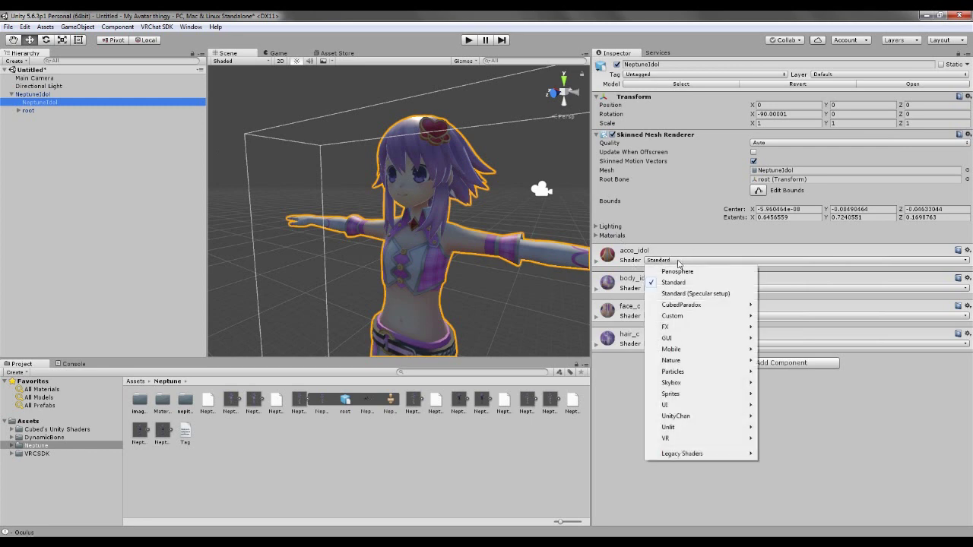
mouse_move(673, 307)
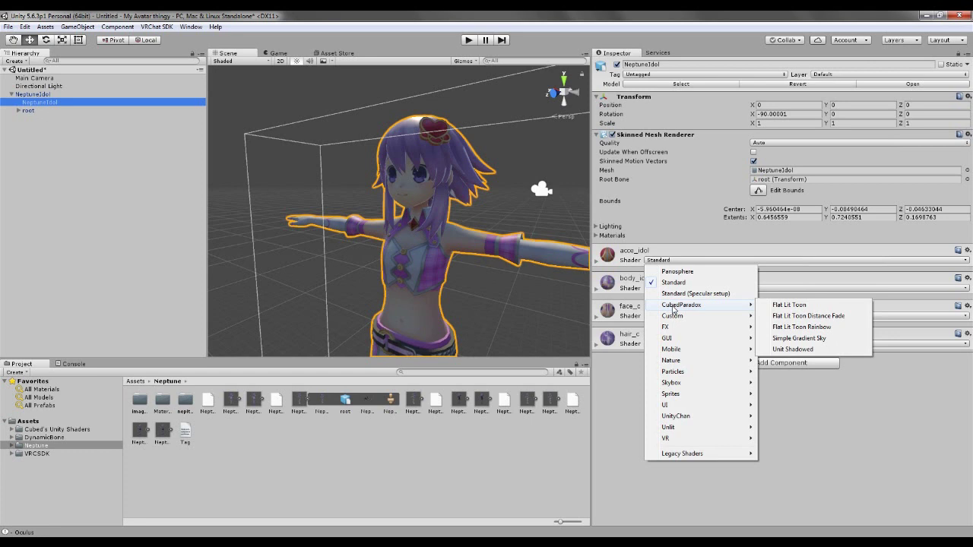
click(793, 306)
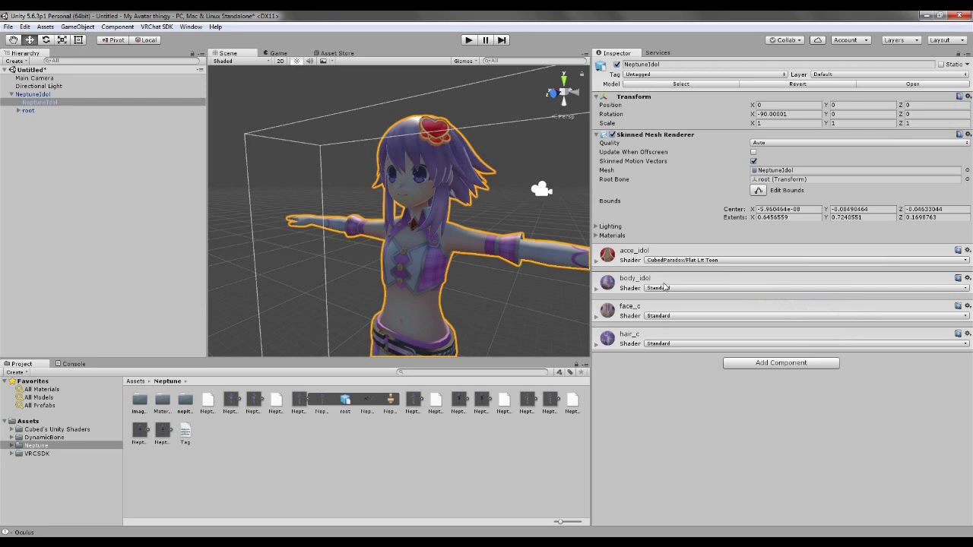
click(664, 287)
mouse_move(721, 334)
click(793, 335)
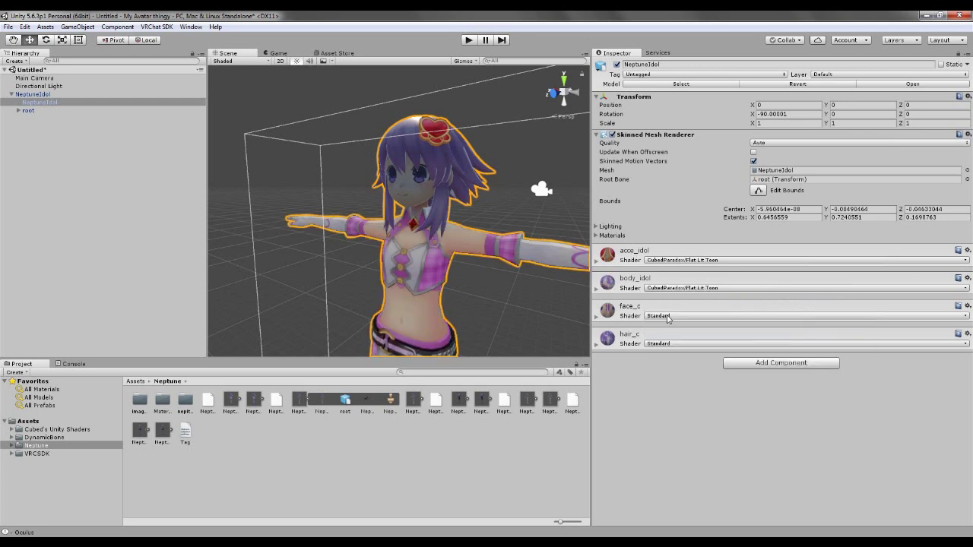
click(667, 317)
mouse_move(726, 363)
click(794, 362)
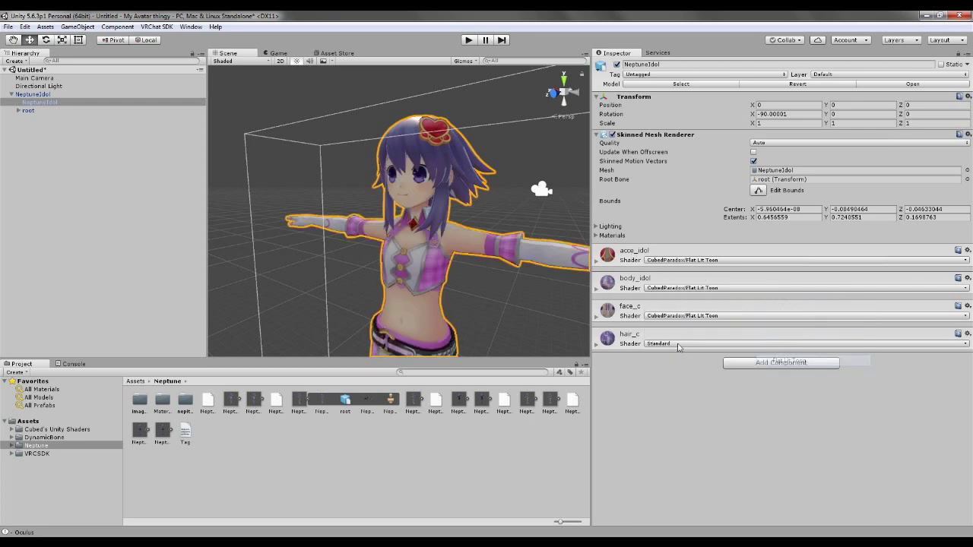
click(679, 344)
mouse_move(751, 196)
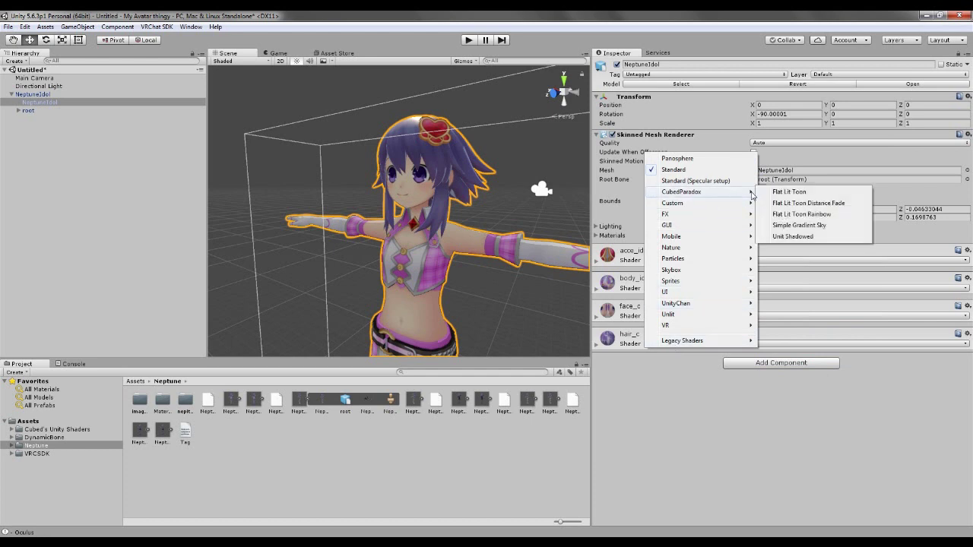
click(789, 192)
Briefly switch acce_idol to the Unit Shadowed shader, then restore Flat Lit Toon
scroll(483, 269, down, 4)
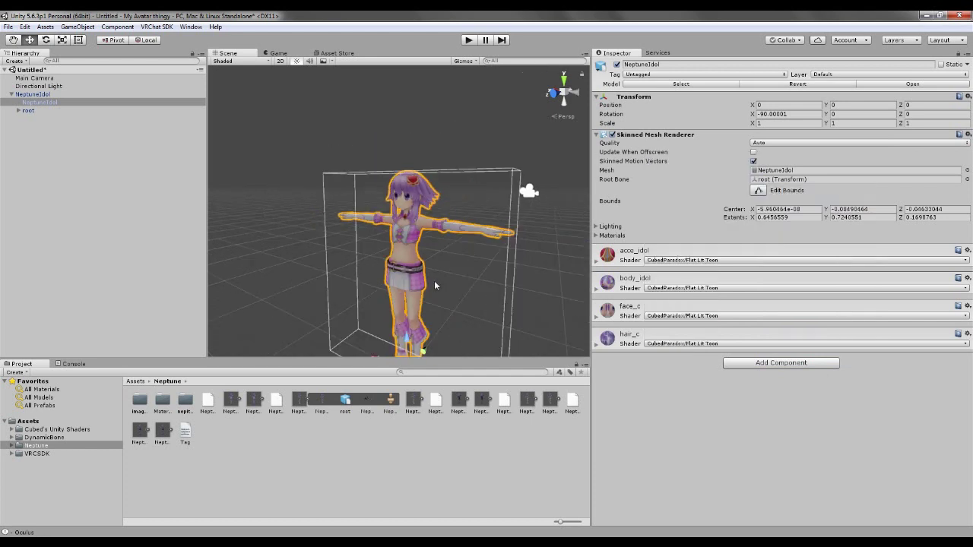
alt+drag(436, 285, 438, 269)
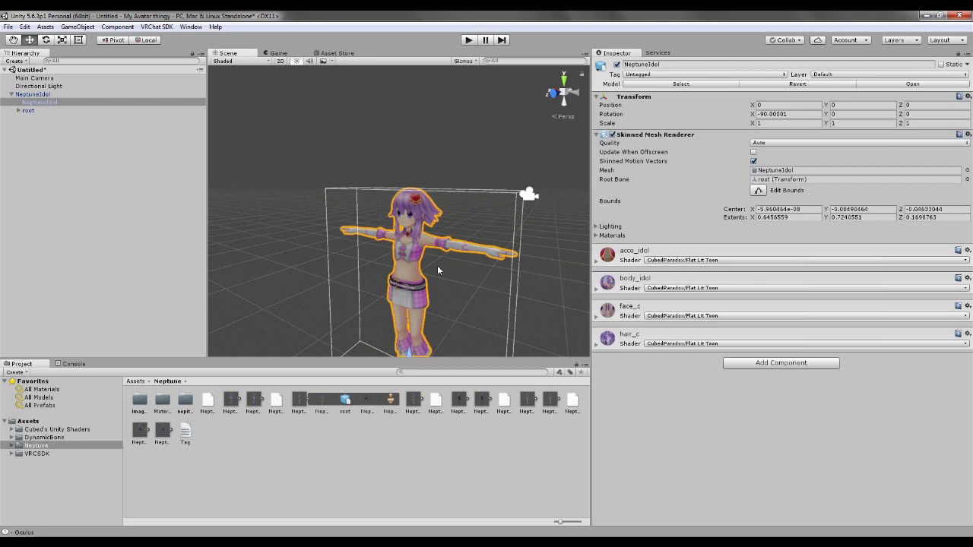
scroll(437, 265, up, 6)
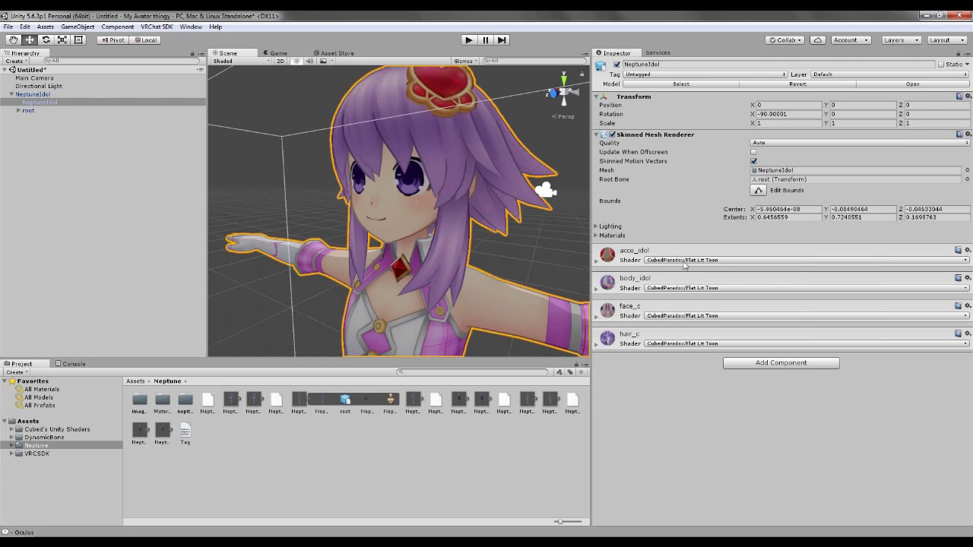
click(685, 263)
mouse_move(681, 304)
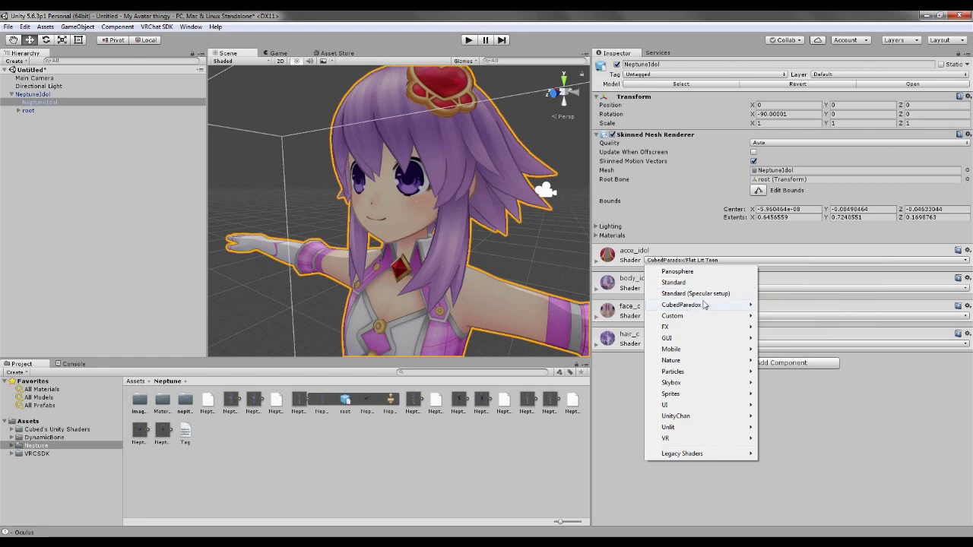
click(788, 350)
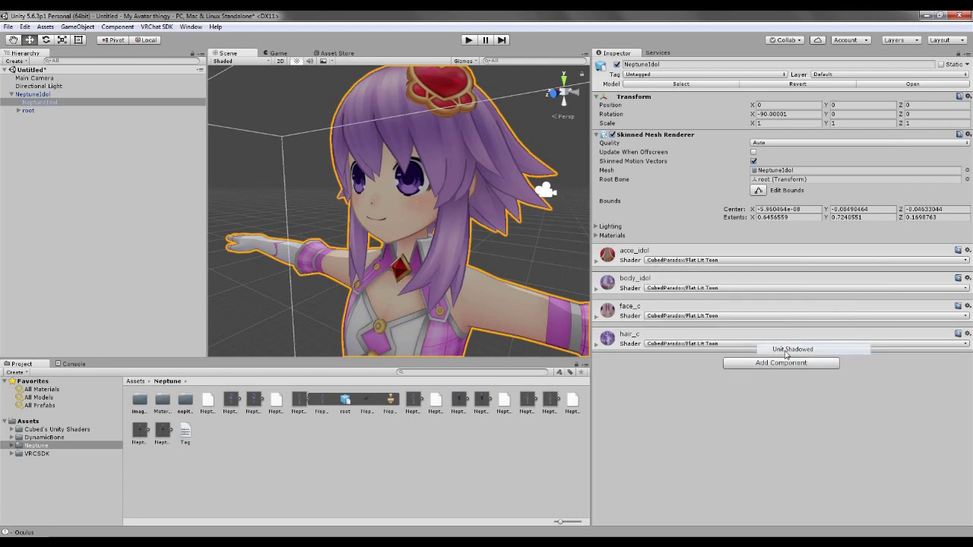
click(692, 261)
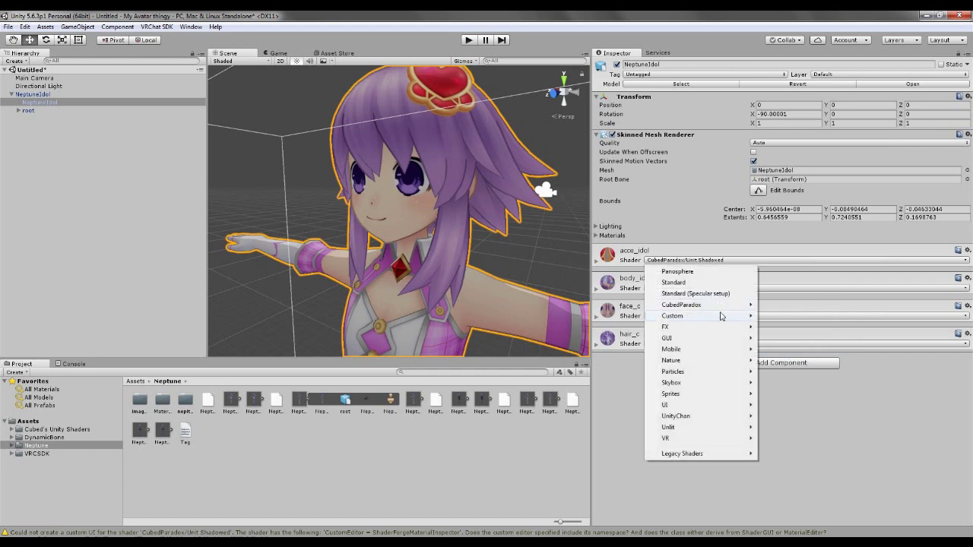
mouse_move(725, 307)
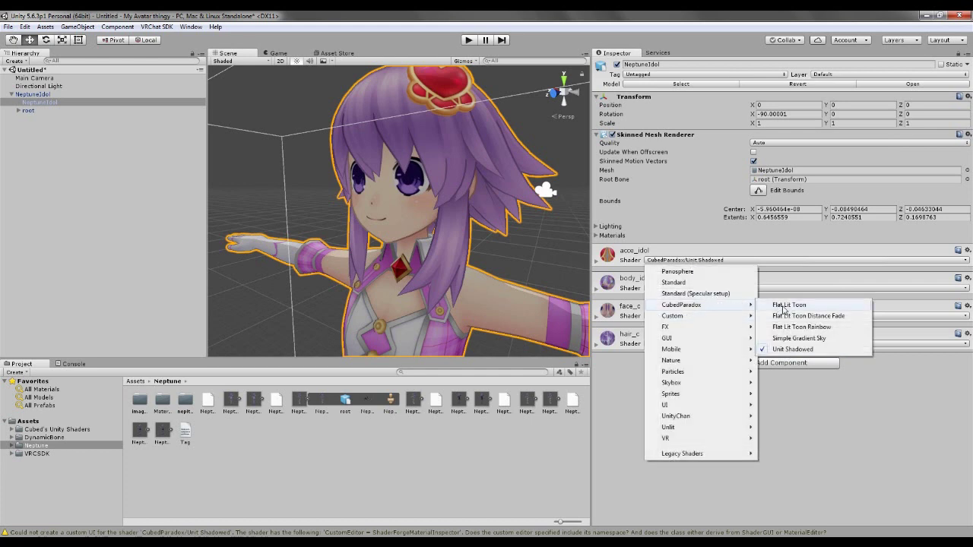
click(784, 306)
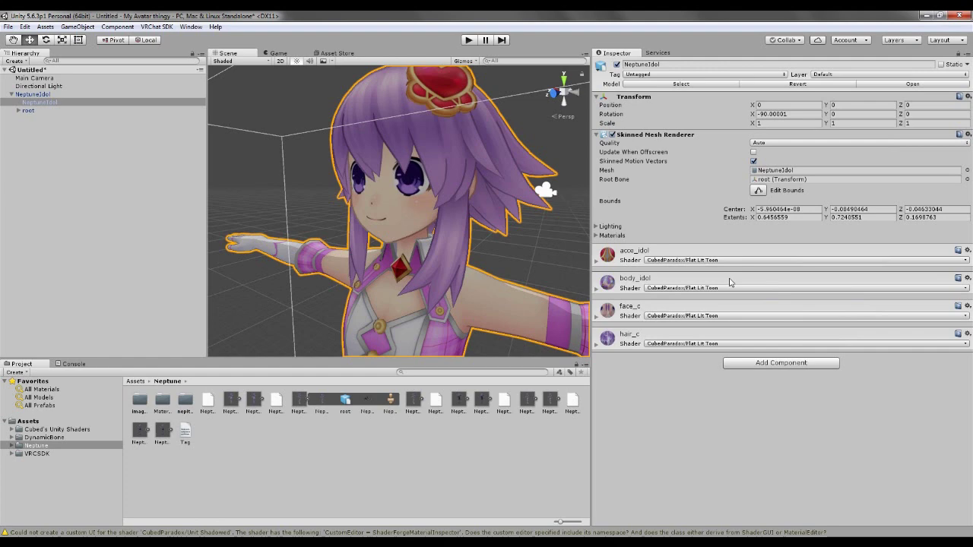
alt+drag(395, 228, 439, 256)
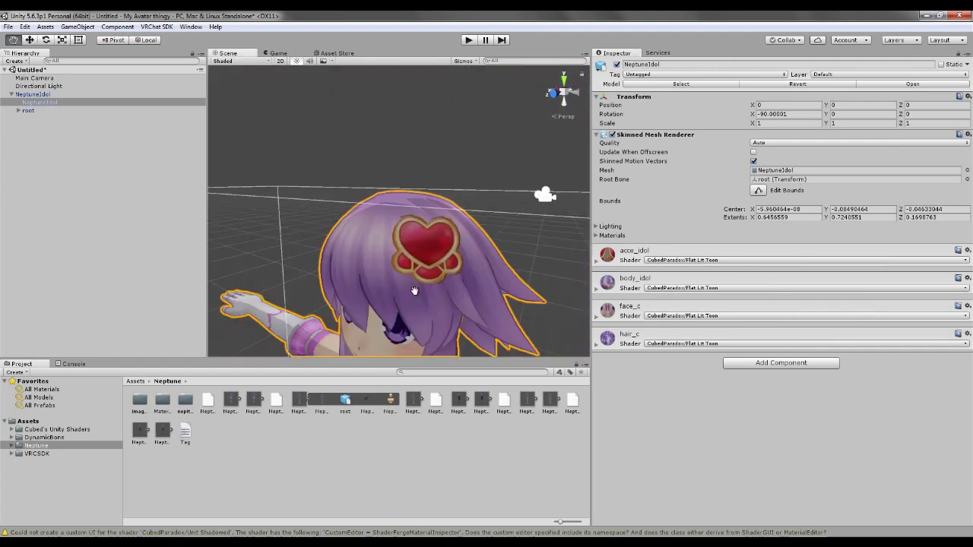
alt+drag(422, 299, 449, 259)
click(711, 288)
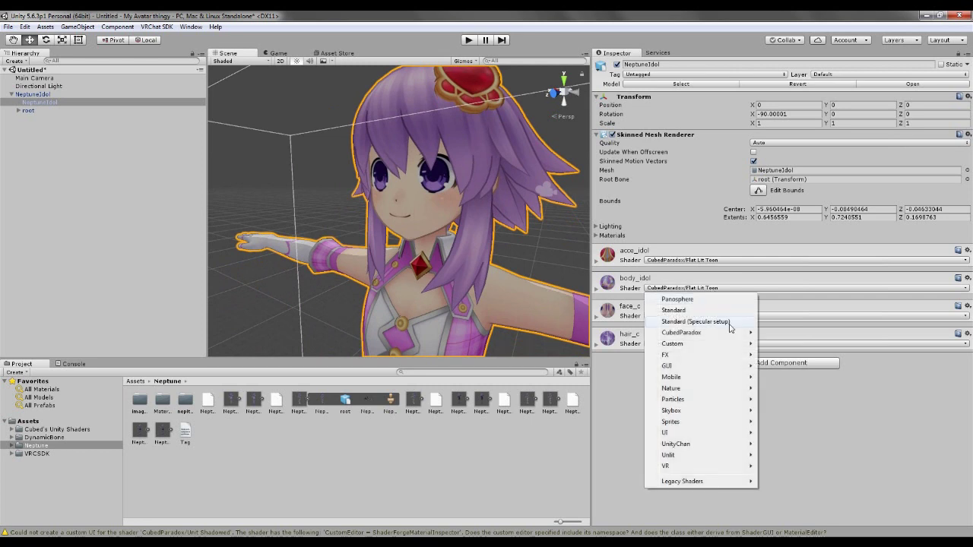
mouse_move(730, 334)
click(804, 377)
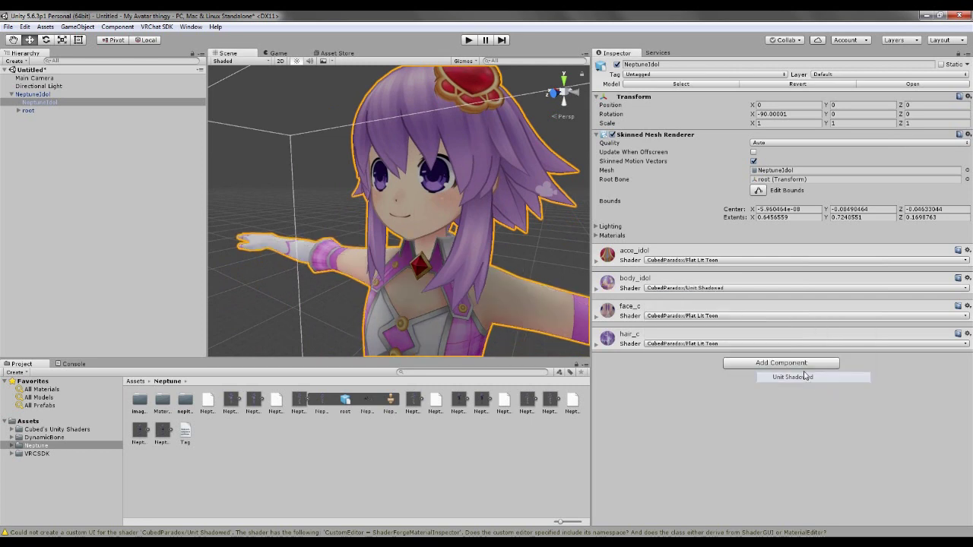
click(698, 288)
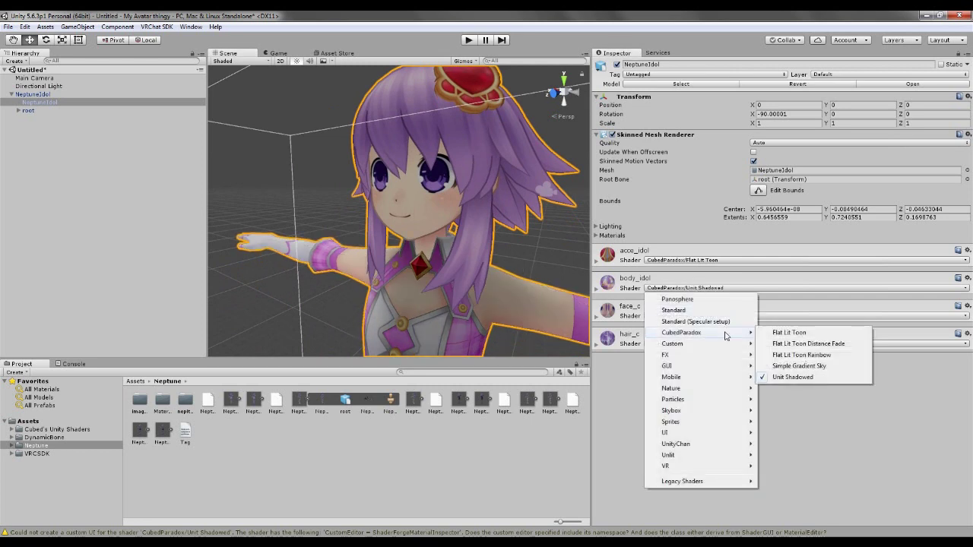
click(787, 332)
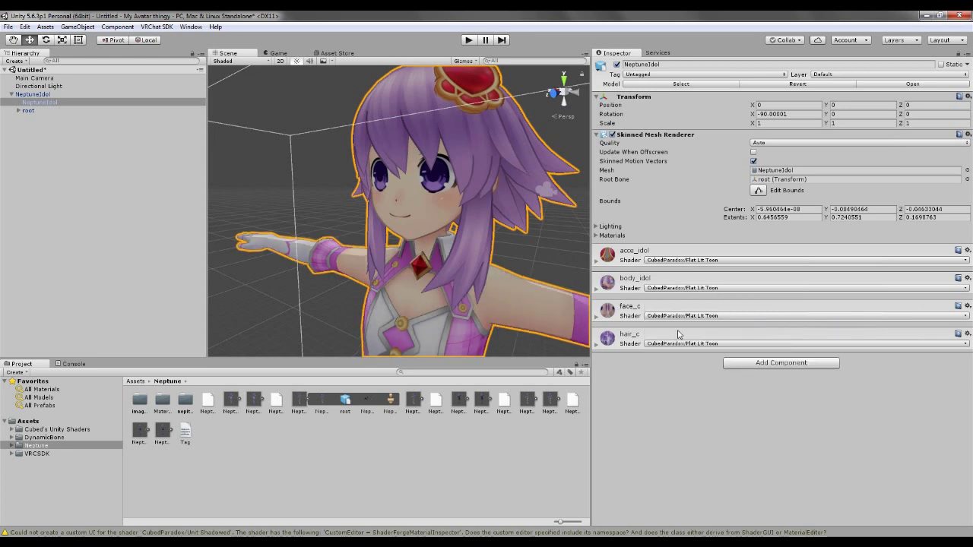
click(700, 316)
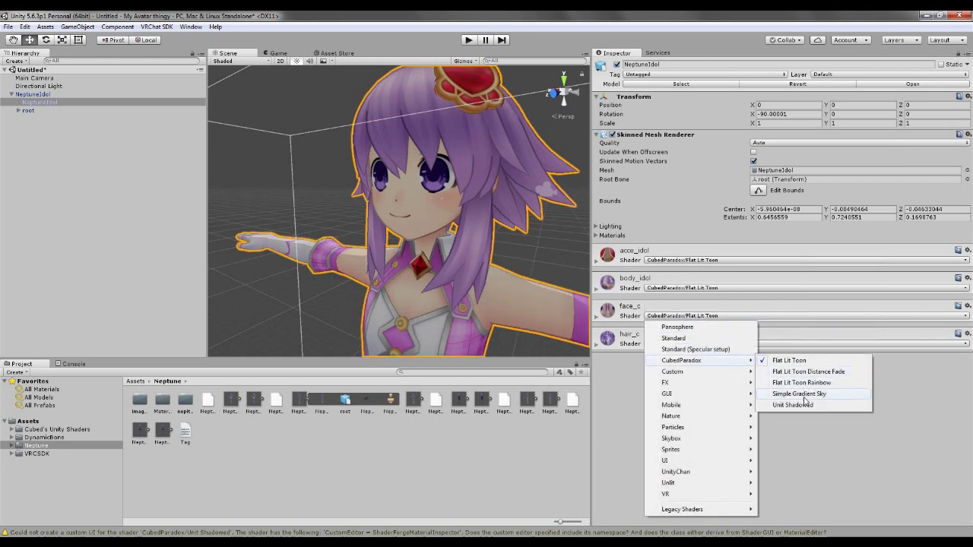
click(806, 404)
click(690, 316)
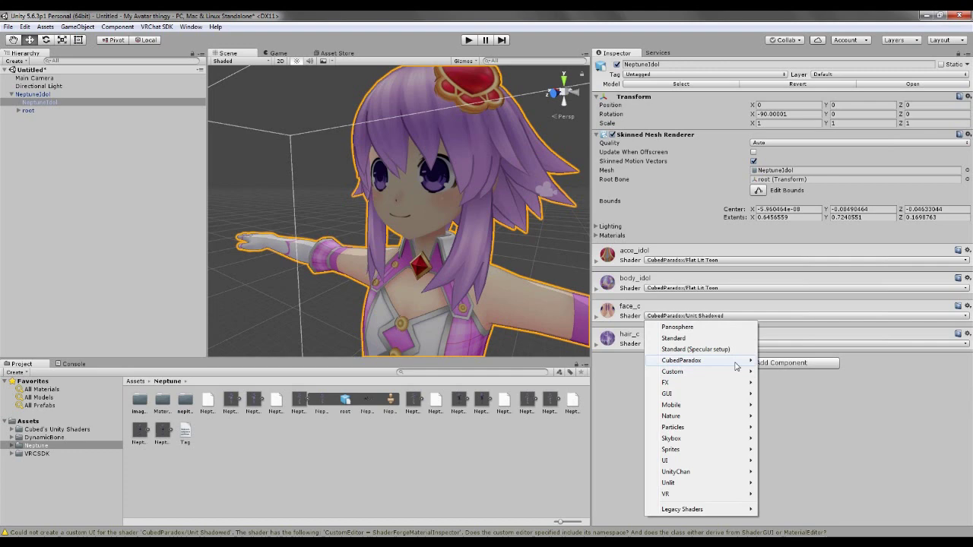
mouse_move(741, 360)
click(780, 361)
click(682, 343)
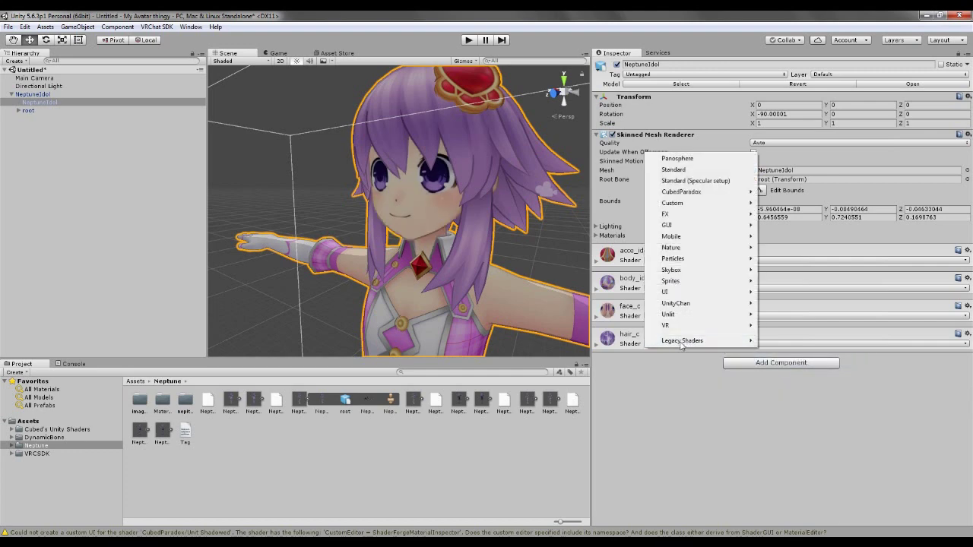
scroll(410, 228, down, 5)
drag(425, 228, 452, 213)
scroll(445, 251, down, 4)
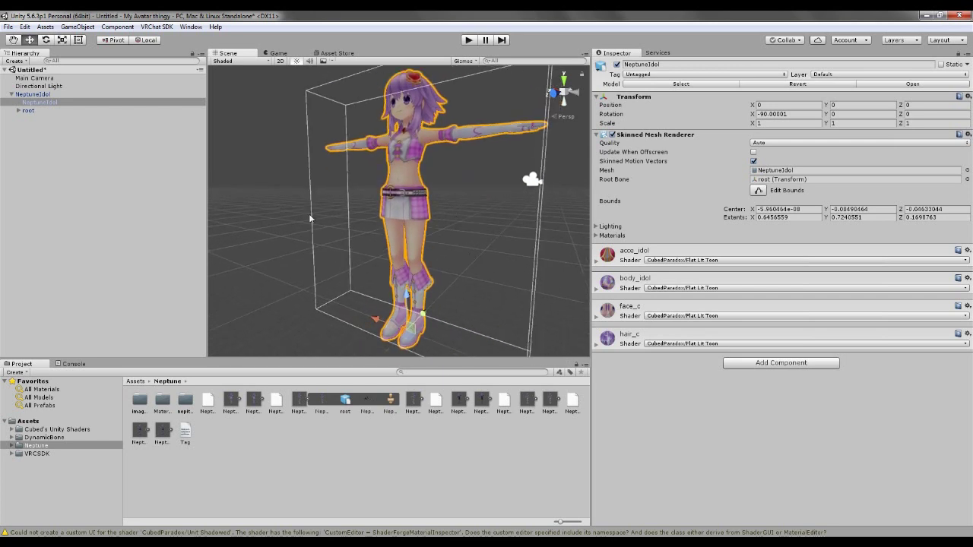
Select the parent NeptuneIdol avatar, undoing an accidental vertical move
click(23, 94)
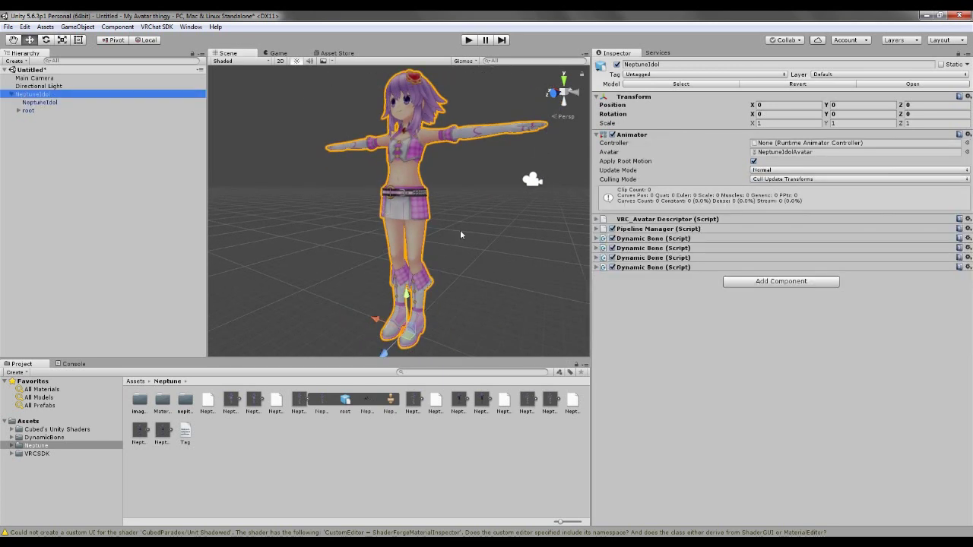
drag(489, 285, 451, 237)
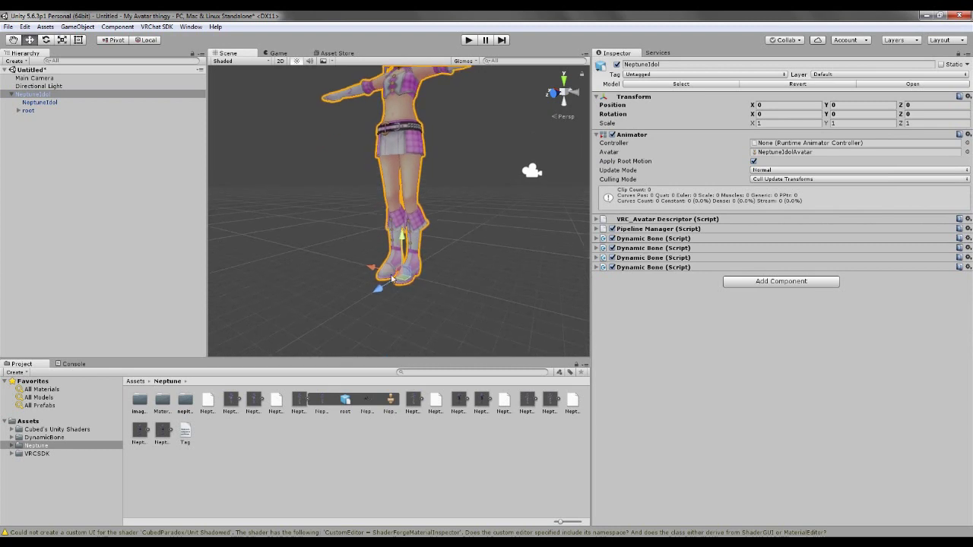
click(408, 167)
click(436, 270)
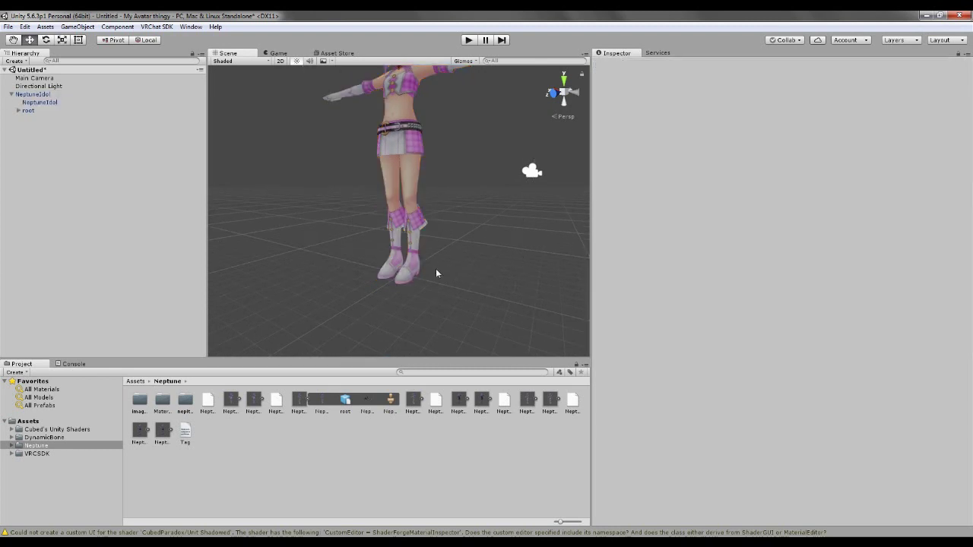
click(409, 216)
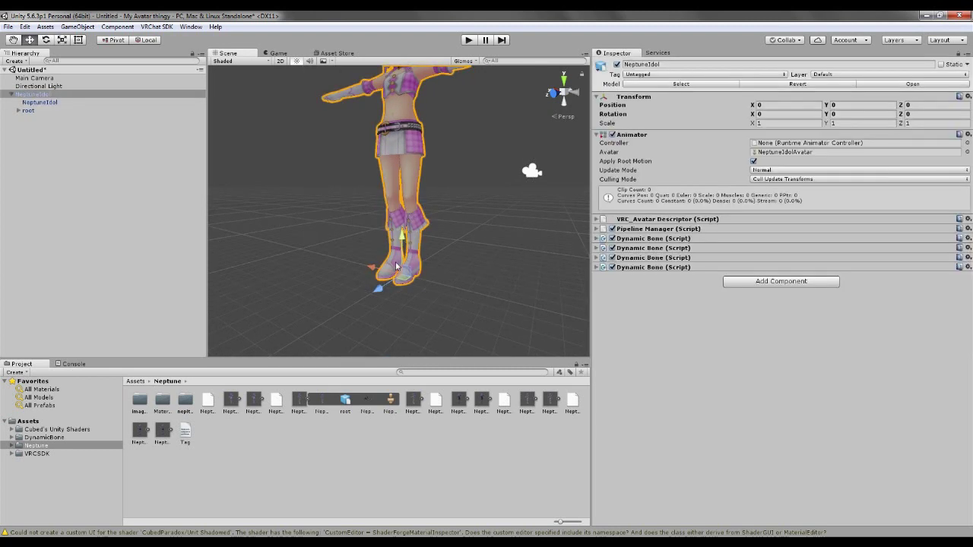
drag(398, 238, 452, 309)
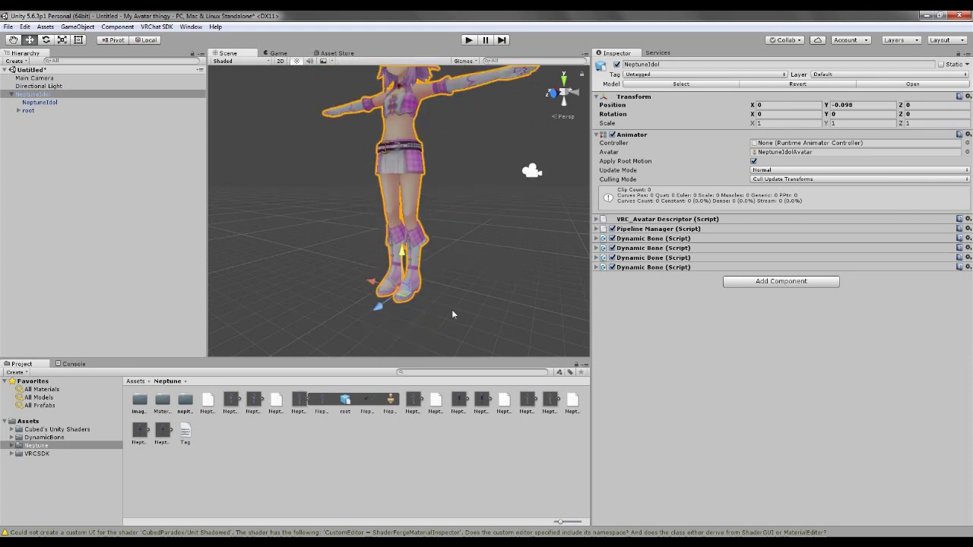
key(ctrl+z)
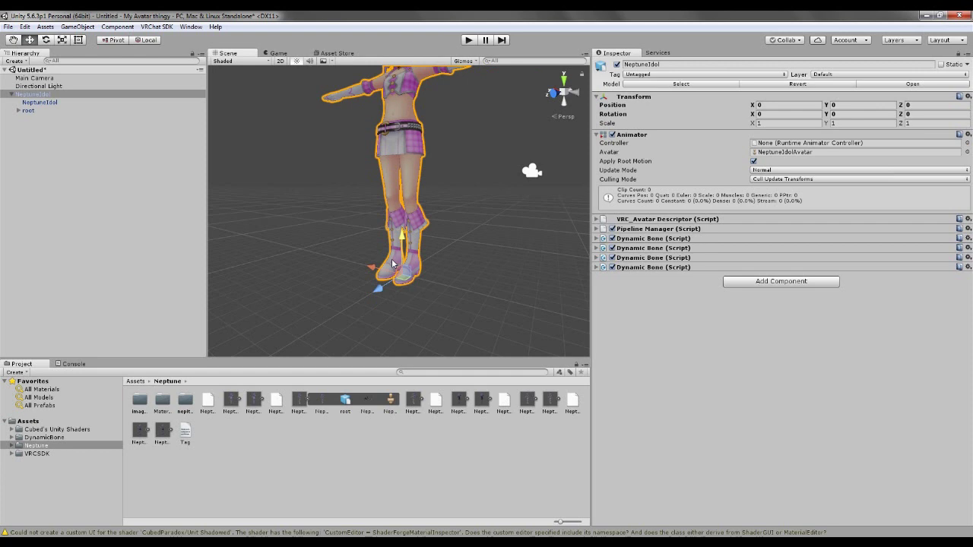
Switch to the Scale tool and test single-axis scaling on the avatar, undoing each change
key(r)
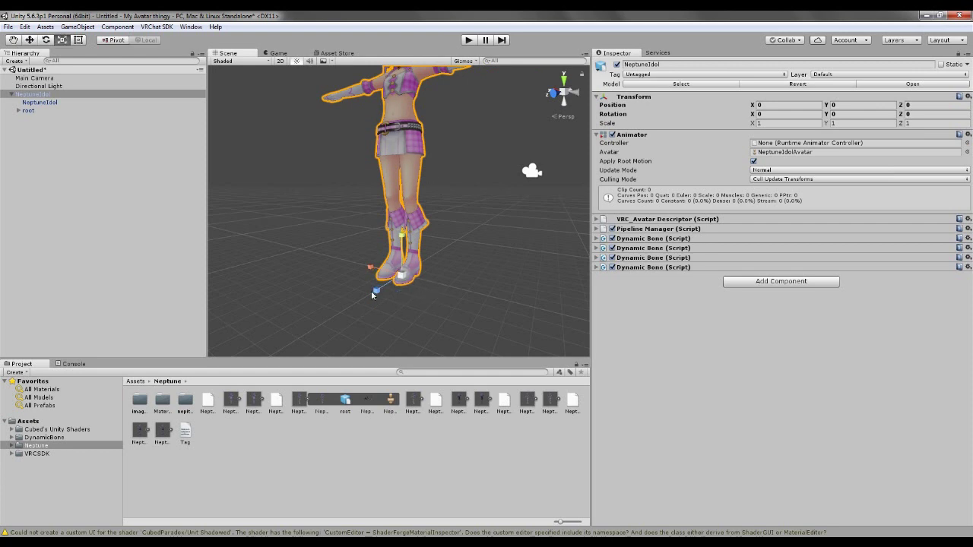
click(431, 281)
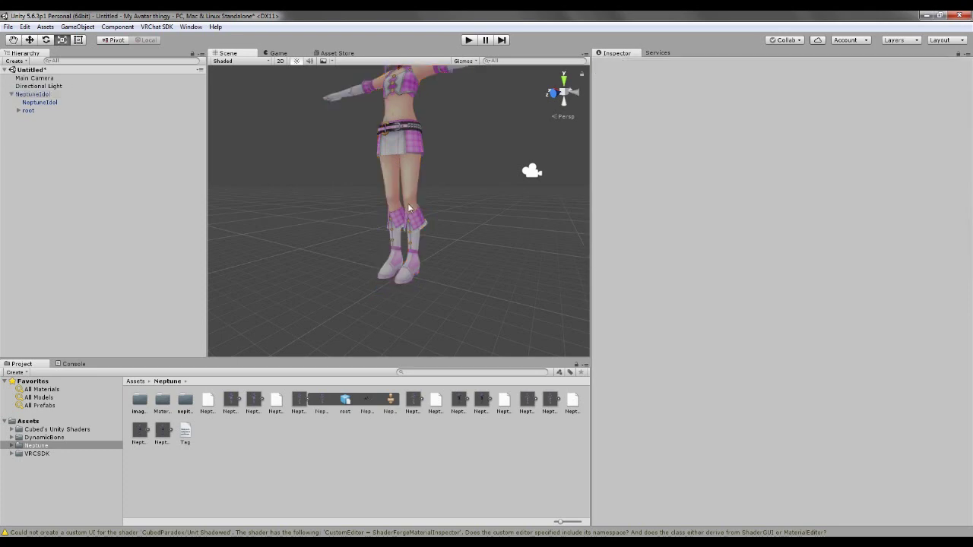
click(408, 187)
click(430, 274)
click(411, 264)
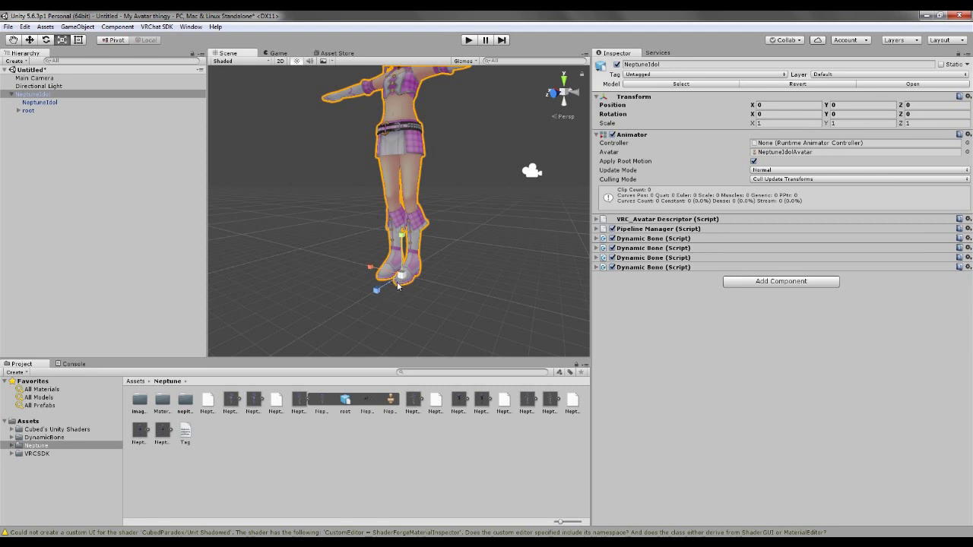
click(440, 250)
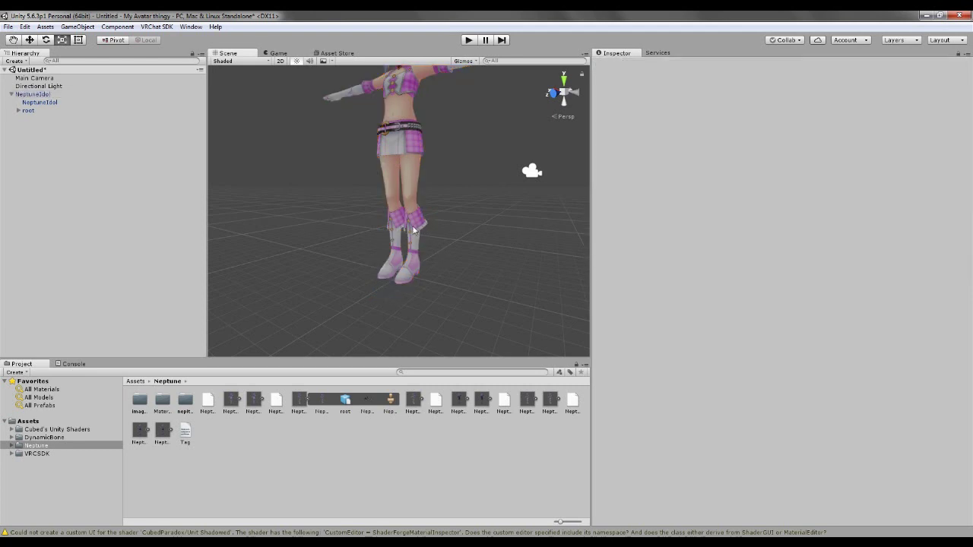
click(414, 232)
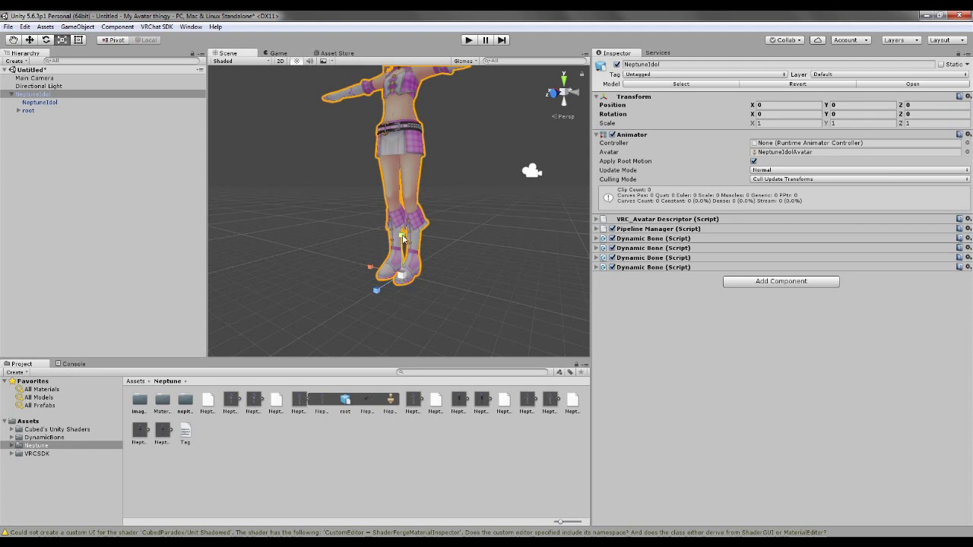
mouse_move(403, 238)
mouse_down()
mouse_move(409, 267)
mouse_move(406, 228)
mouse_up()
key(ctrl+z)
mouse_move(377, 290)
mouse_down()
mouse_move(407, 278)
mouse_move(371, 300)
mouse_move(394, 287)
mouse_up()
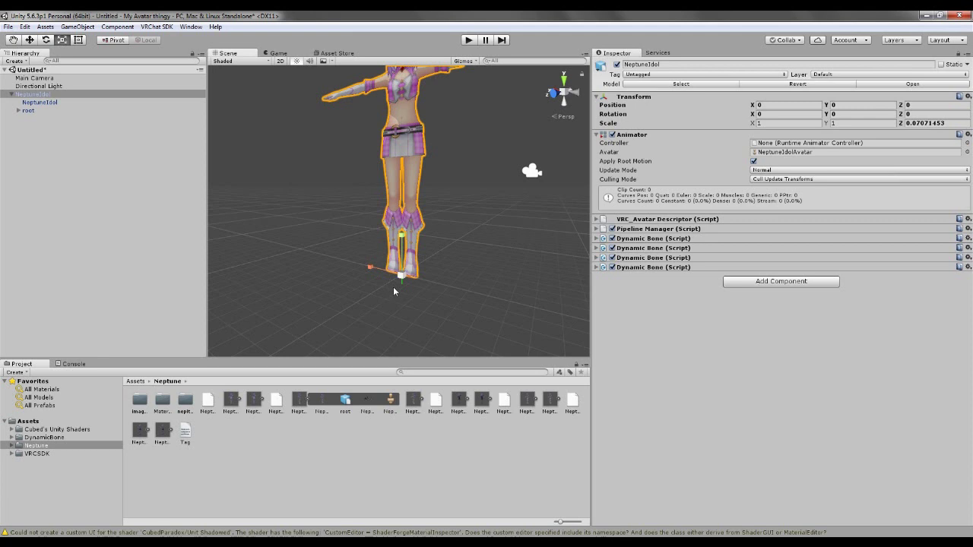
key(ctrl+z)
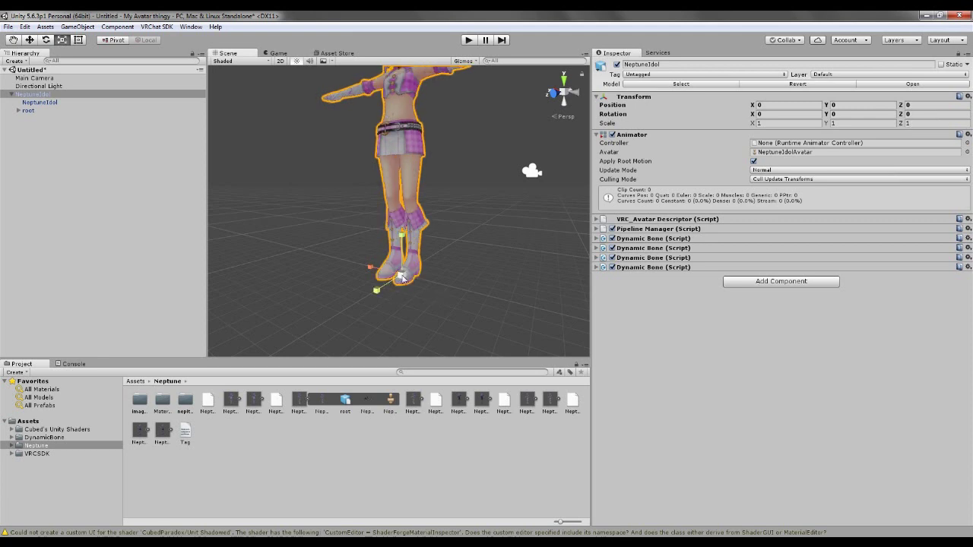
Scale the parent NeptuneIdol avatar uniformly down to about 0.71
drag(405, 278, 384, 279)
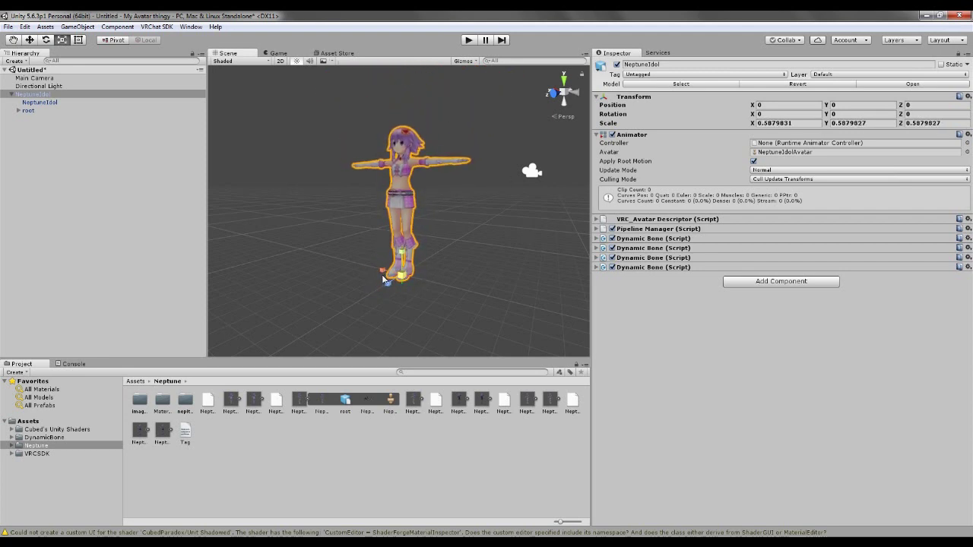
click(428, 275)
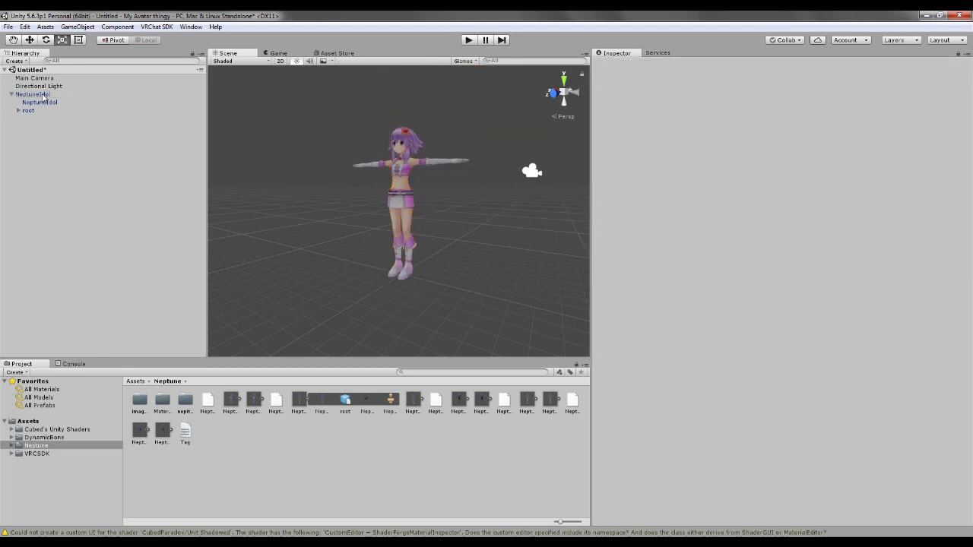
click(413, 335)
drag(413, 335, 541, 325)
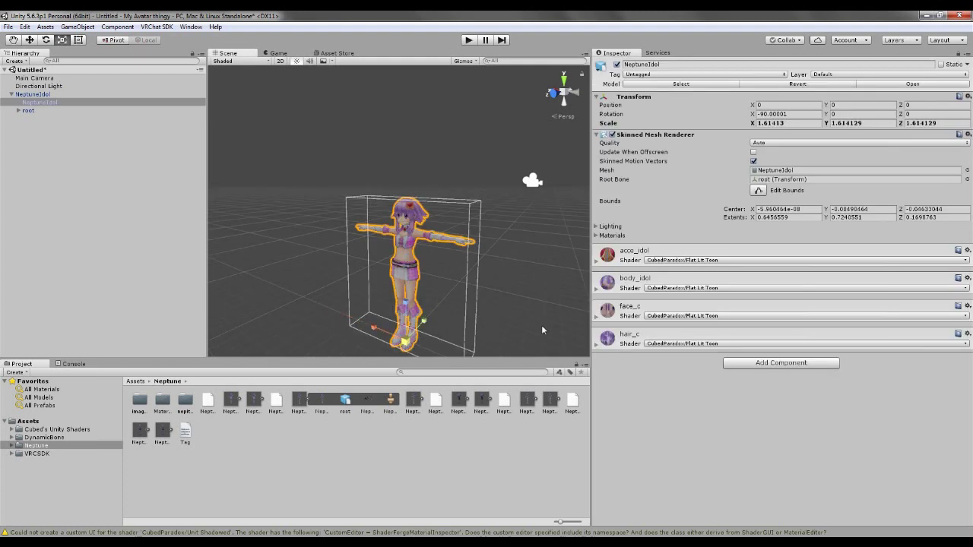
click(492, 320)
click(404, 340)
drag(407, 346, 423, 344)
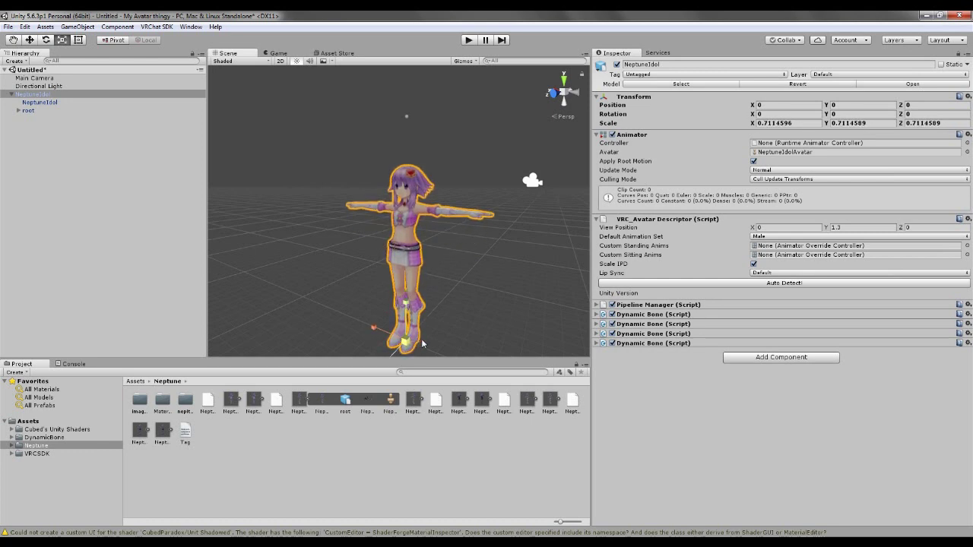
click(492, 333)
click(415, 249)
alt+drag(414, 249, 486, 251)
click(862, 227)
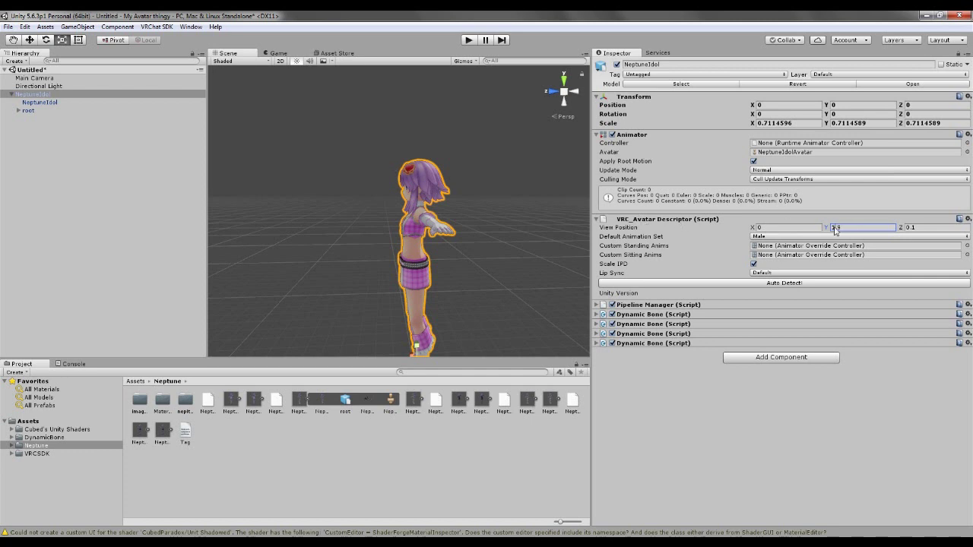
Enter View Position Y 0.92 and Z 0, then orbit the Scene view to face the avatar
drag(835, 231, 824, 231)
scroll(431, 201, up, 5)
double_click(839, 227)
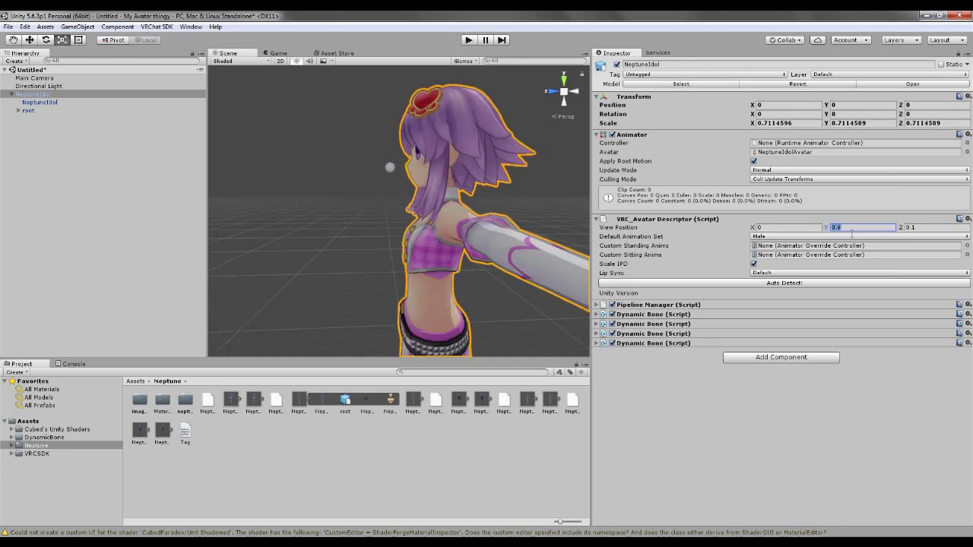
text(0.95)
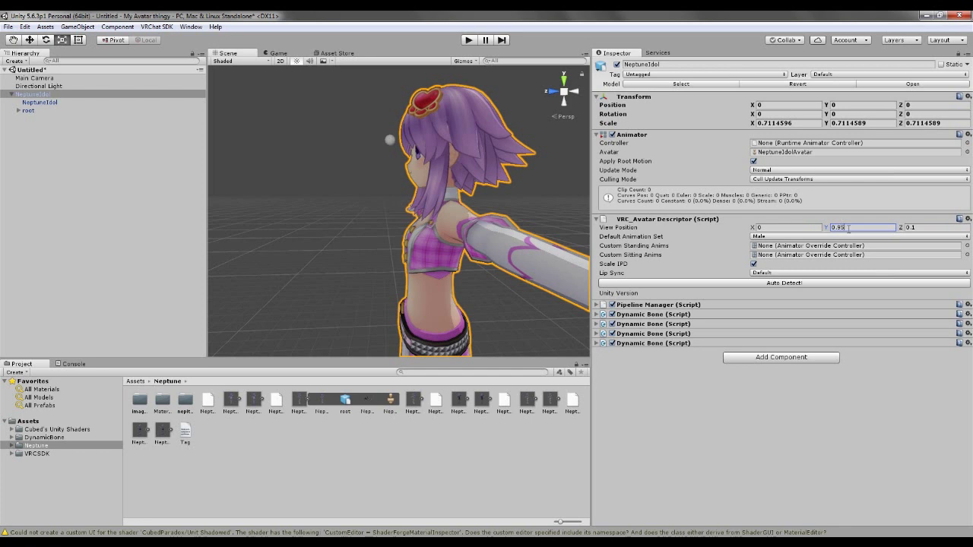
key(BackSpace)
text(2)
key(BackSpace)
text(2)
click(924, 227)
key(BackSpace)
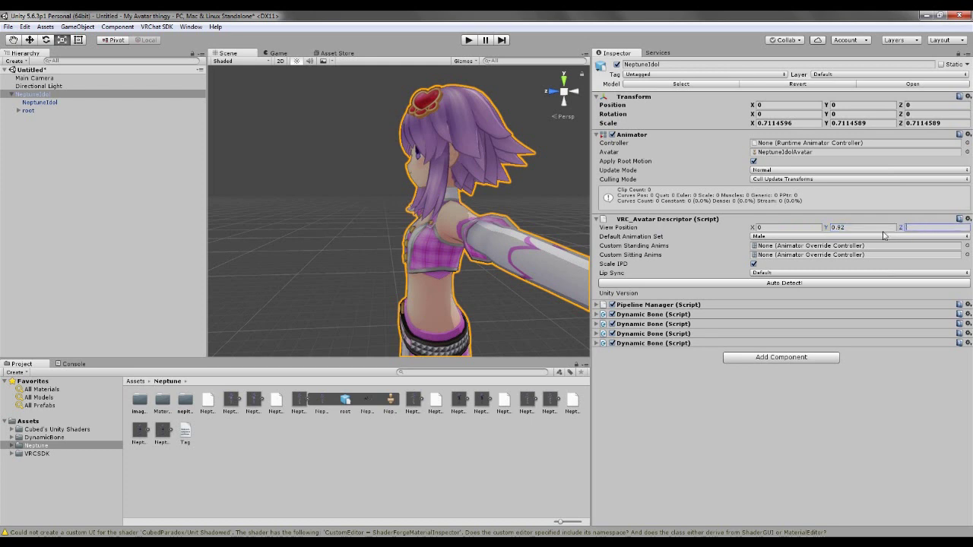
key(Return)
scroll(463, 230, down, 3)
alt+drag(462, 230, 425, 228)
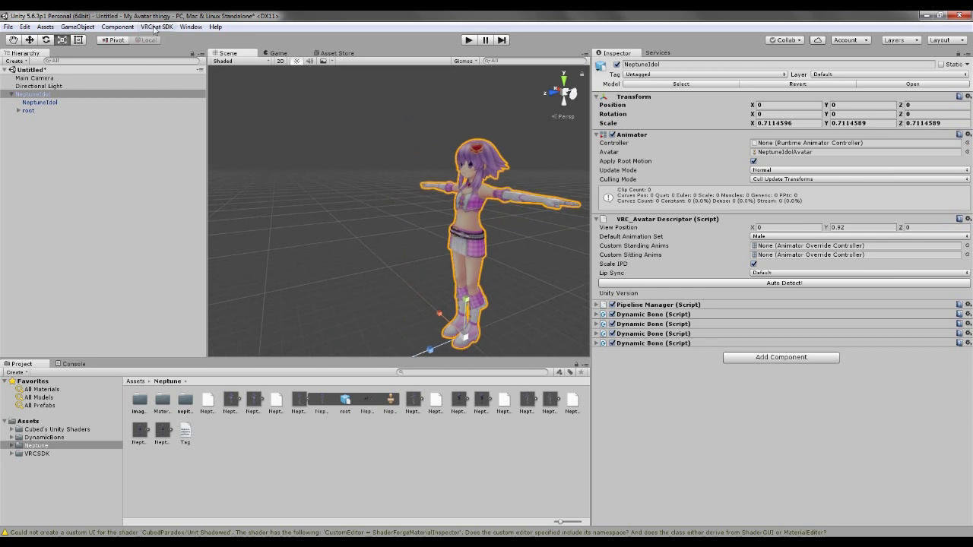
Build and publish the avatar from the VRChat SDK Build Control Panel, saving the scene as nepidol
click(157, 27)
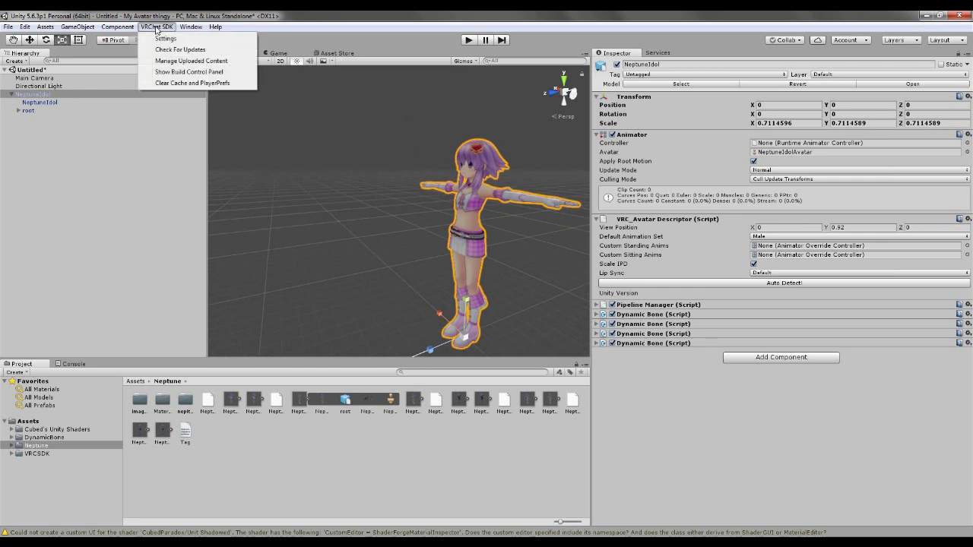
click(179, 73)
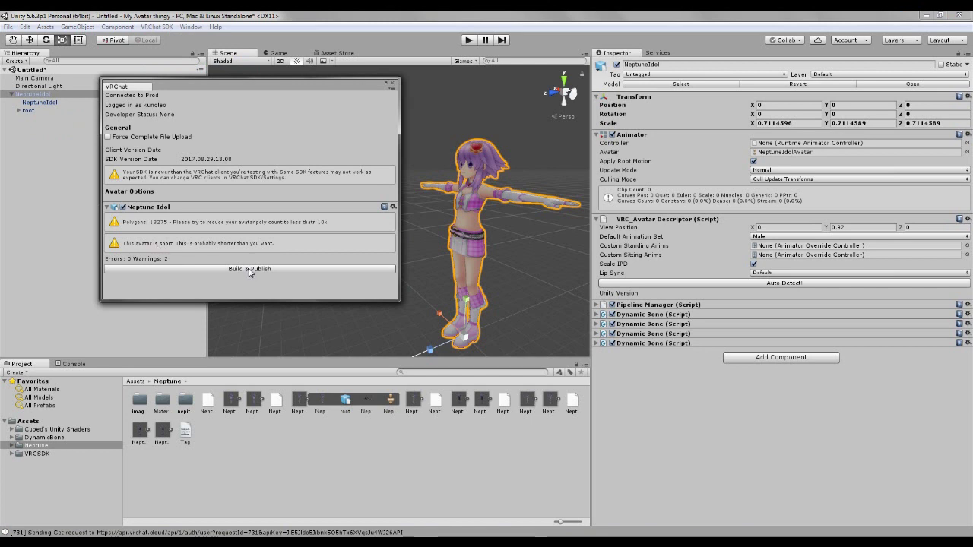
click(251, 270)
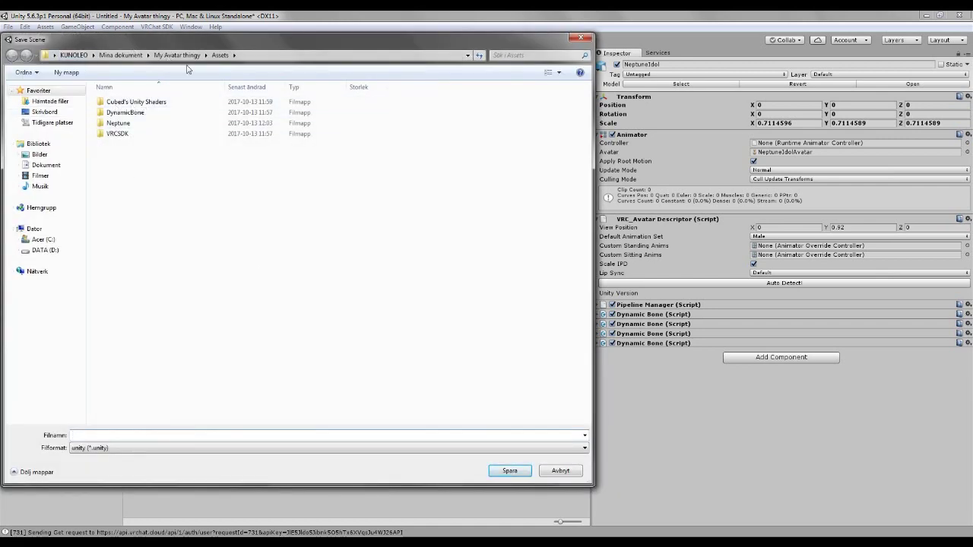
drag(226, 47, 385, 78)
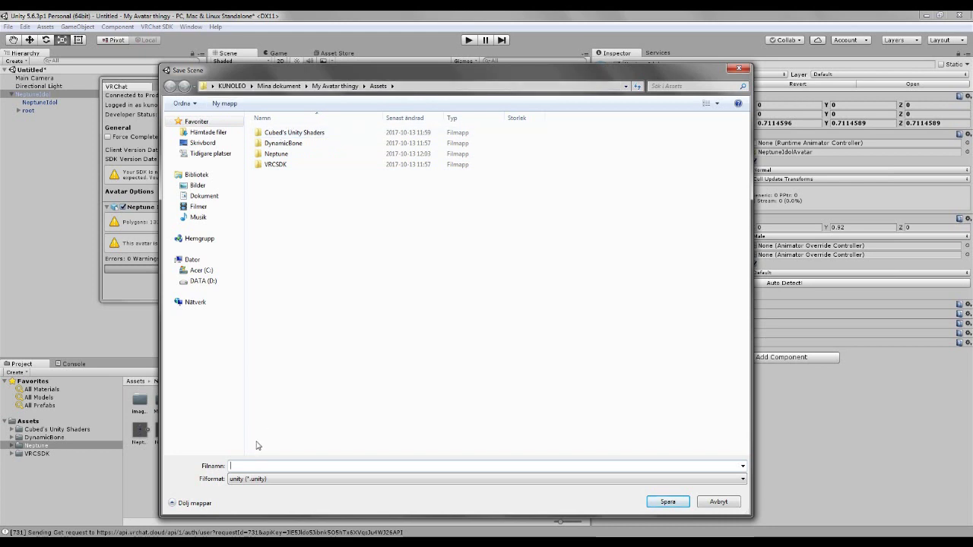
text(nep)
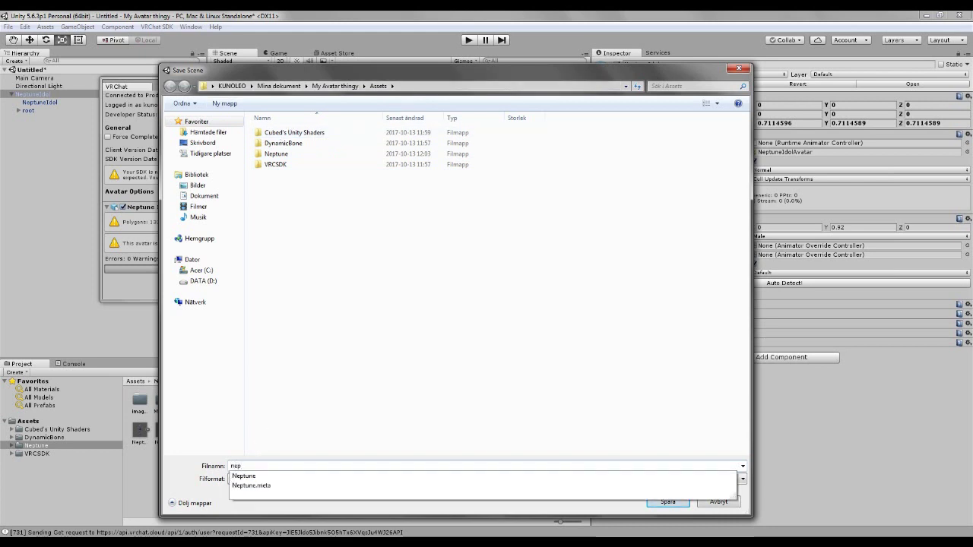
text(idol)
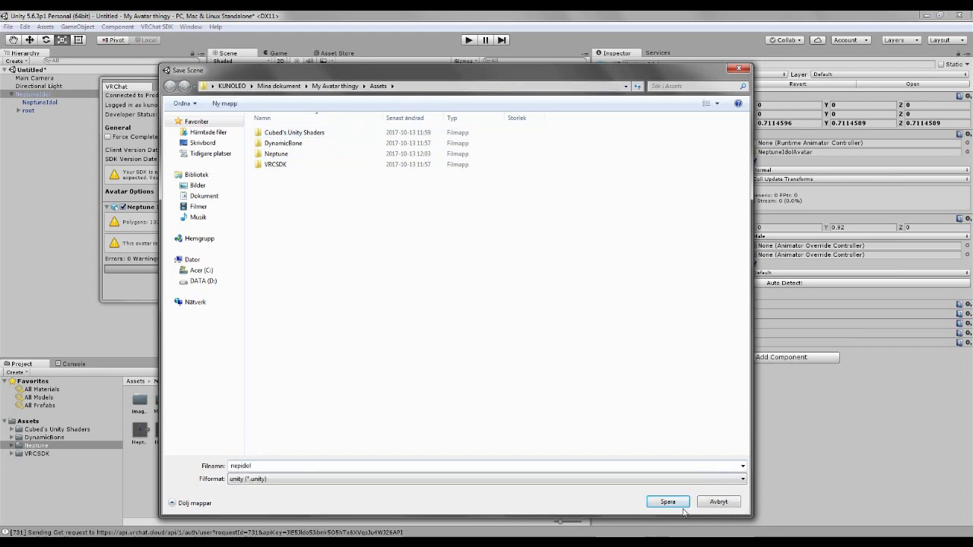
key(Return)
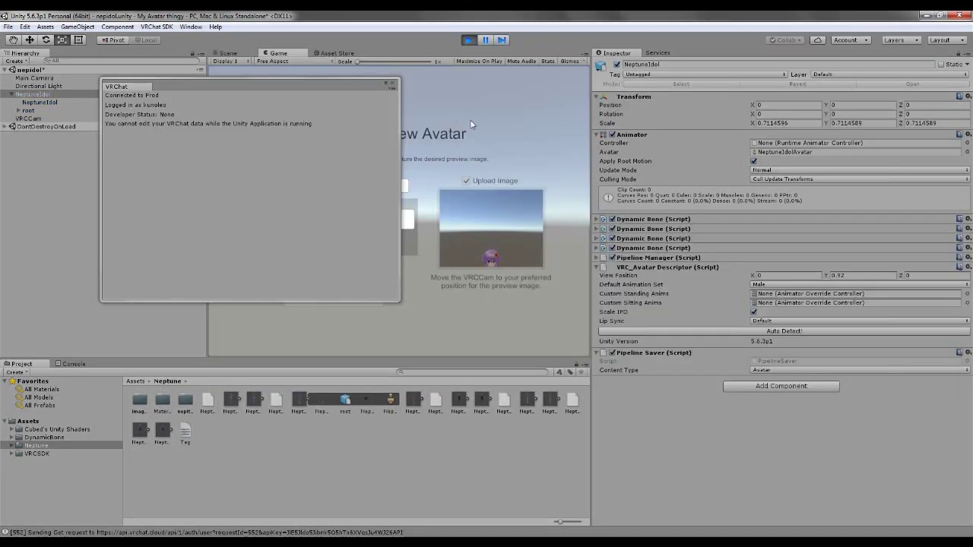
Name the avatar Nep Idol, confirm the upload-rights checkbox, and upload it to VRChat
drag(335, 84, 217, 194)
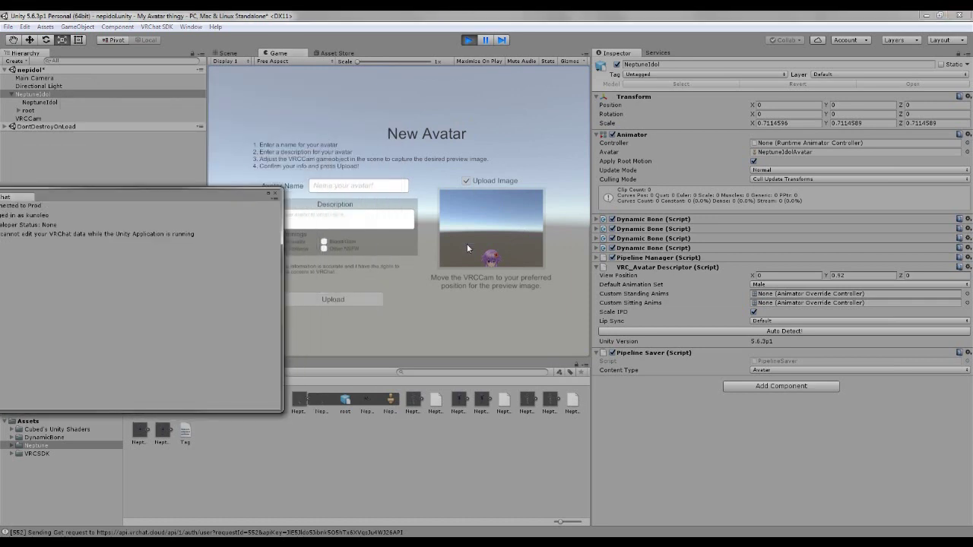
click(276, 194)
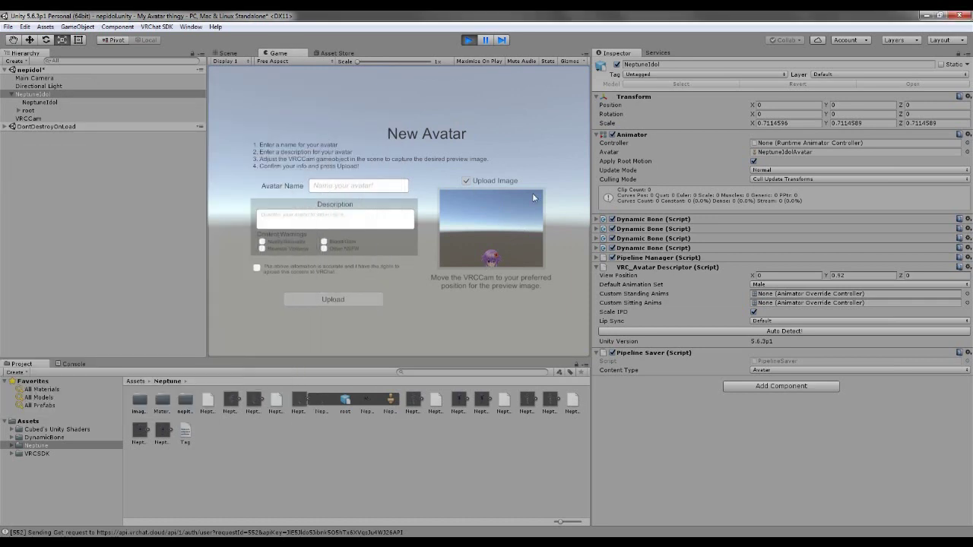
click(373, 187)
click(346, 186)
text(Nep idol)
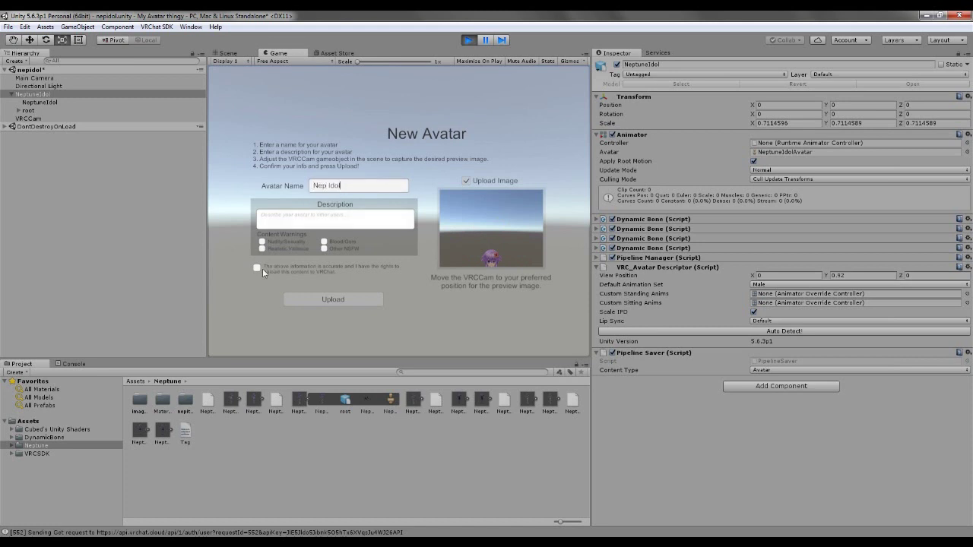
click(280, 223)
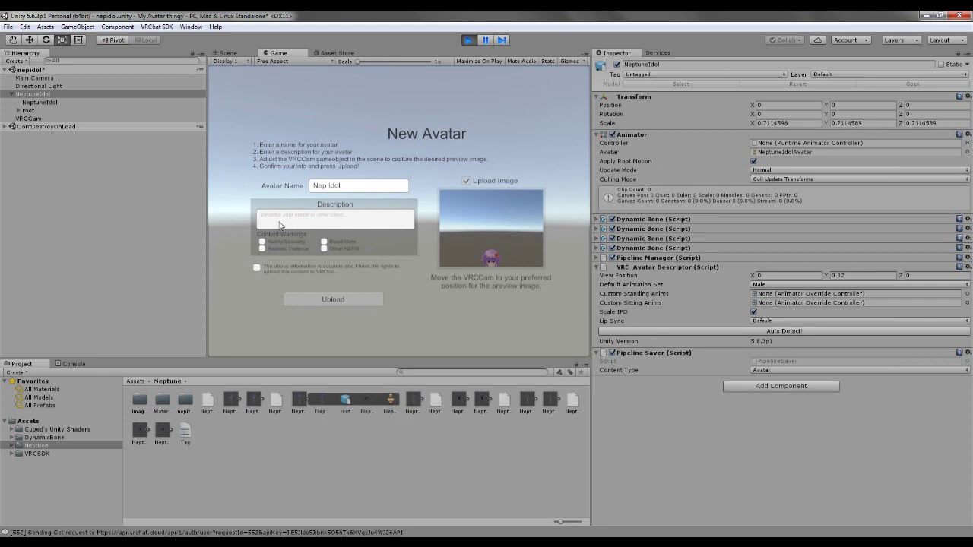
click(257, 269)
click(337, 301)
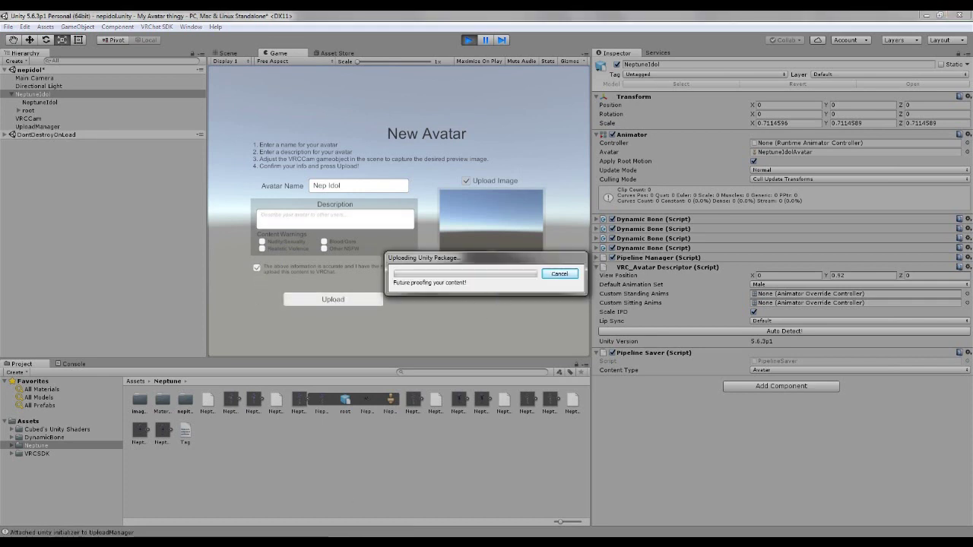
Dismiss the Update Complete message to return to editing the nepidol scene
mouse_move(202, 541)
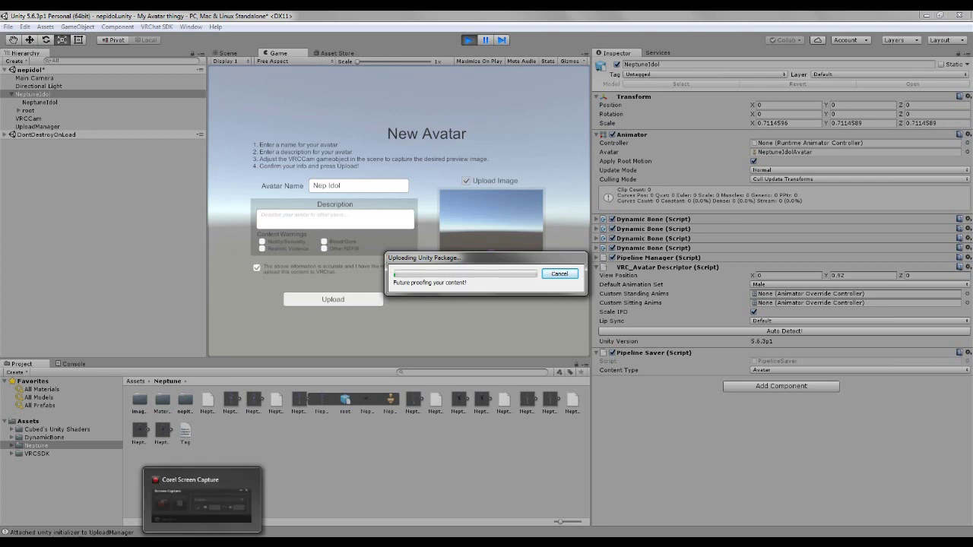
drag(503, 237, 468, 151)
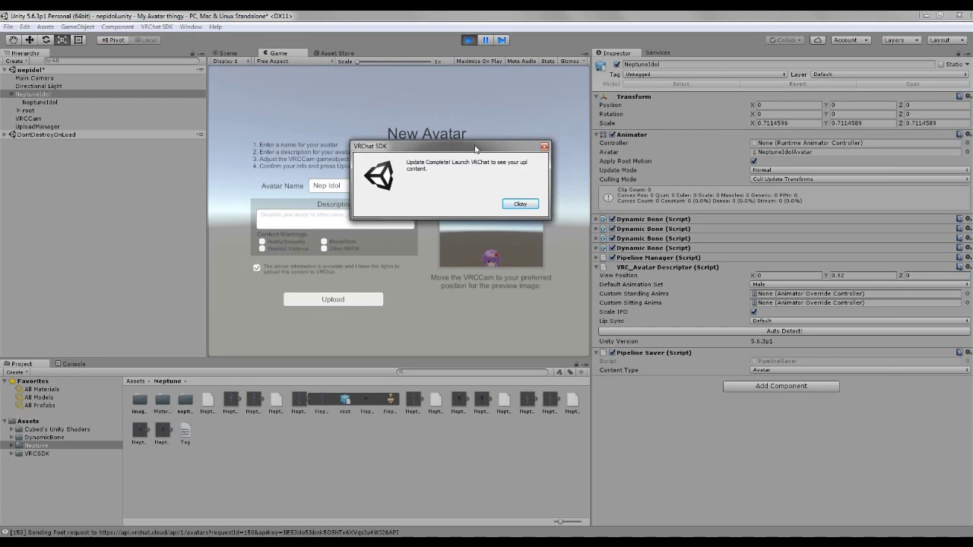
drag(475, 149, 478, 293)
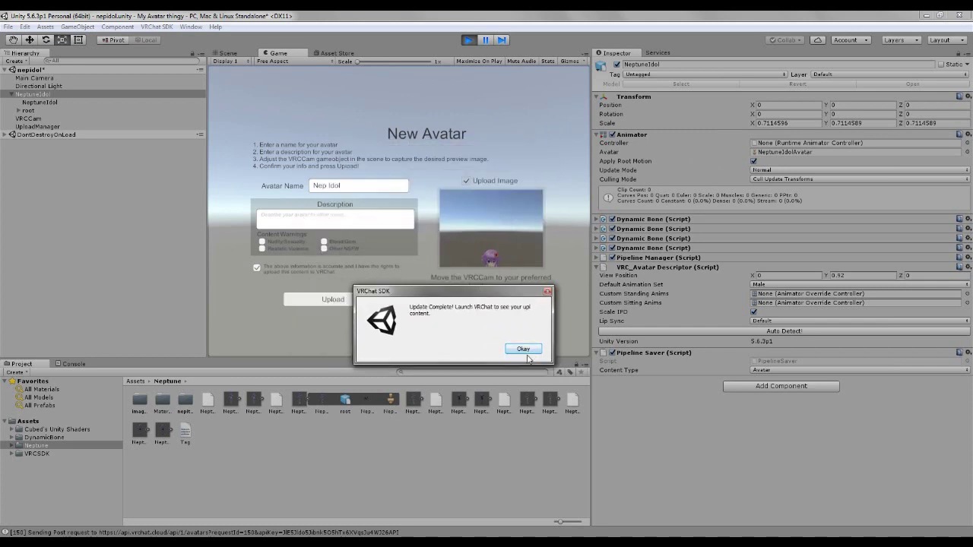
click(524, 349)
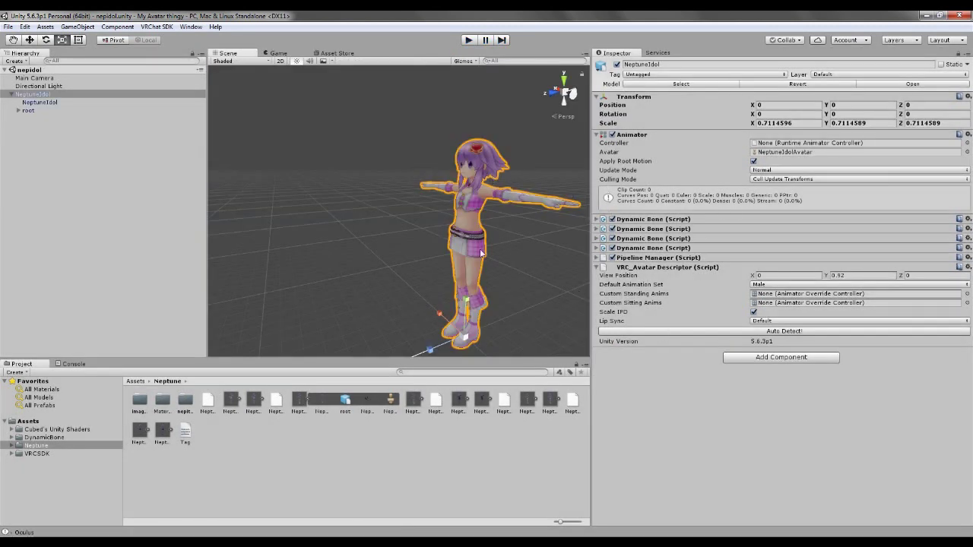
Select the Main Camera and rotate it on its local axes to face the avatar
click(272, 204)
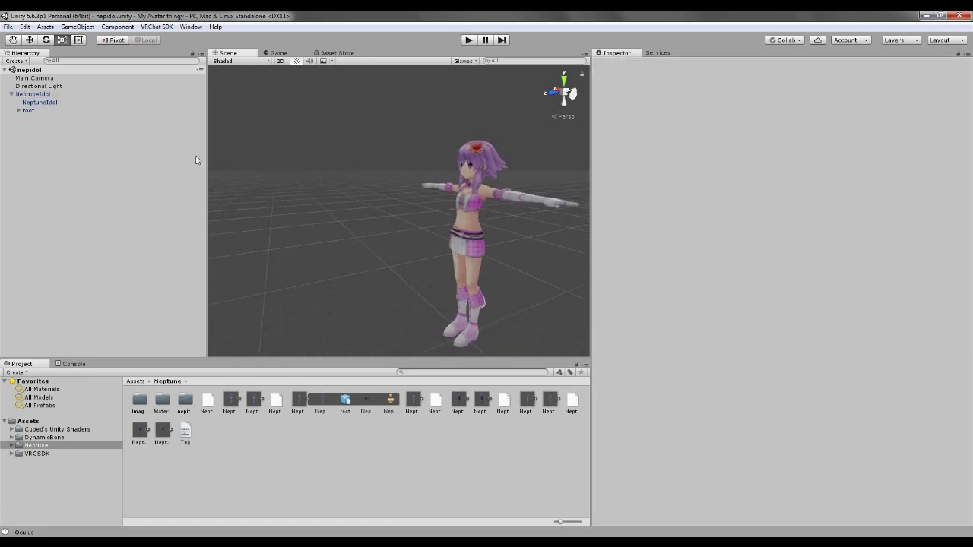
scroll(371, 206, down, 2)
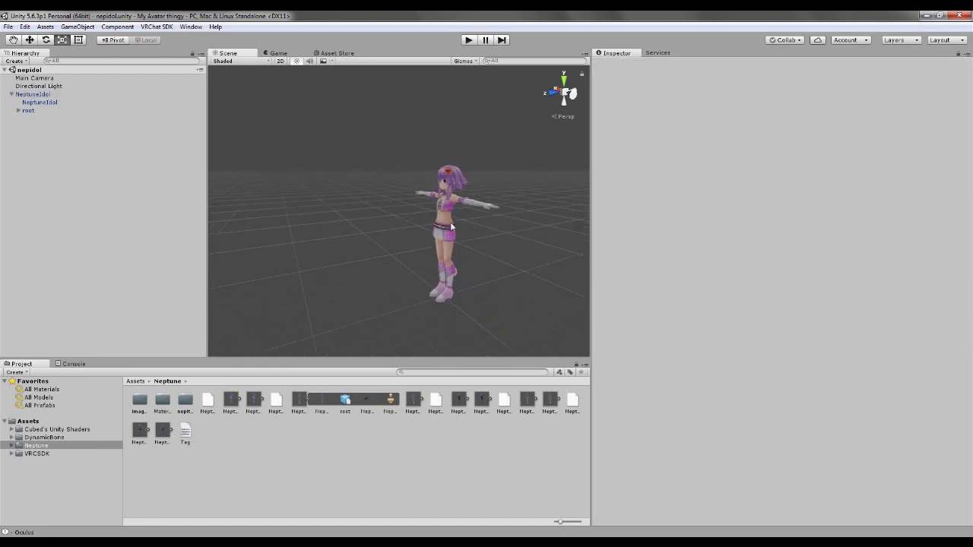
click(34, 79)
scroll(360, 199, down, 5)
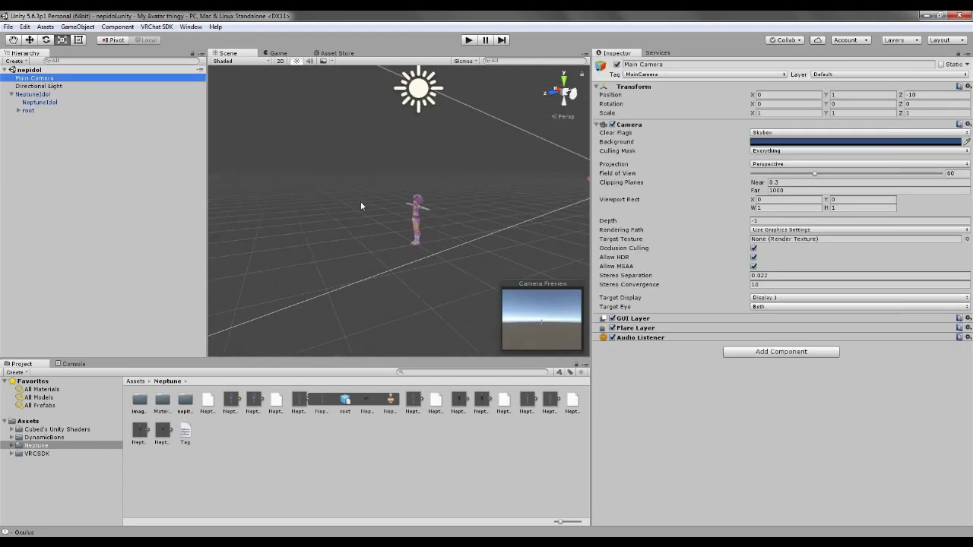
scroll(395, 205, down, 2)
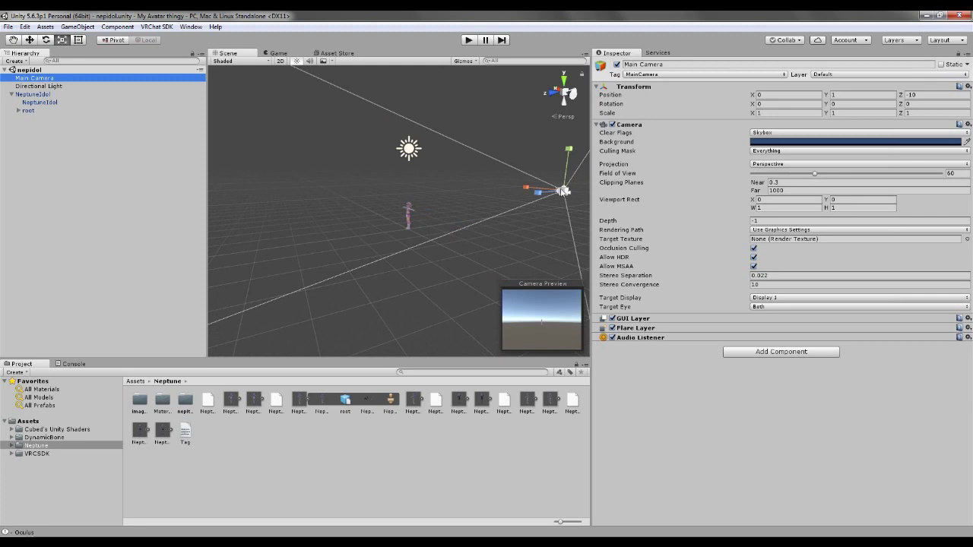
key(e)
click(562, 194)
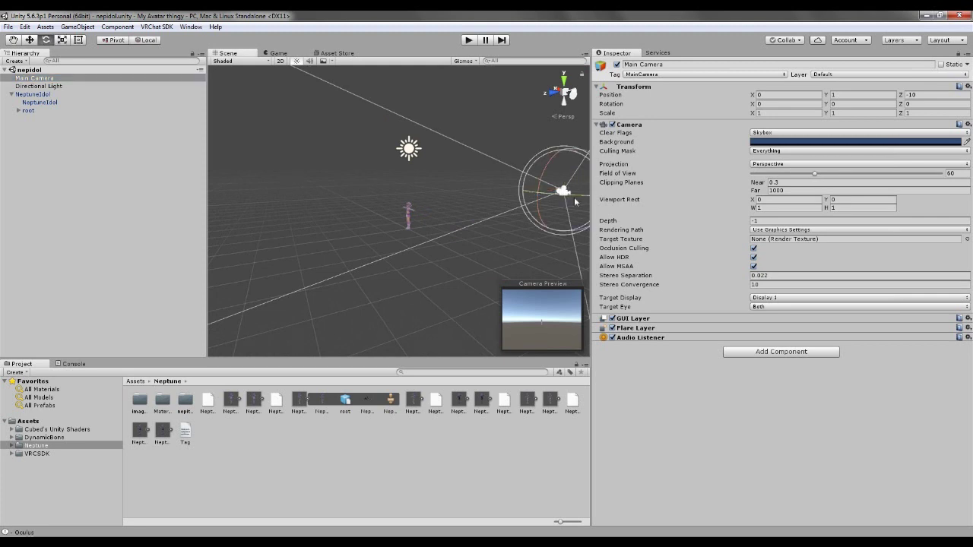
drag(566, 199, 224, 197)
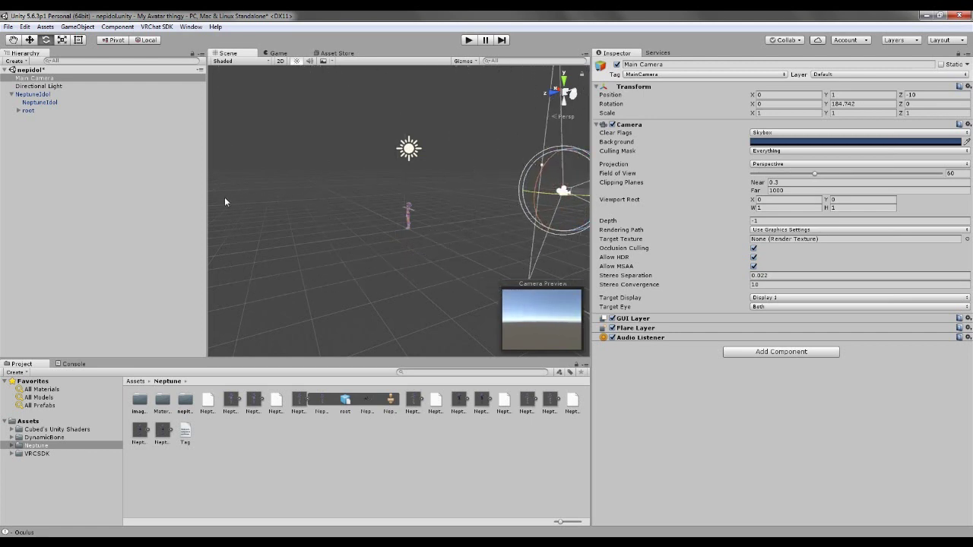
Move the camera close in front of NeptuneIdol, to position 0.06, 0.84, 0.49
key(w)
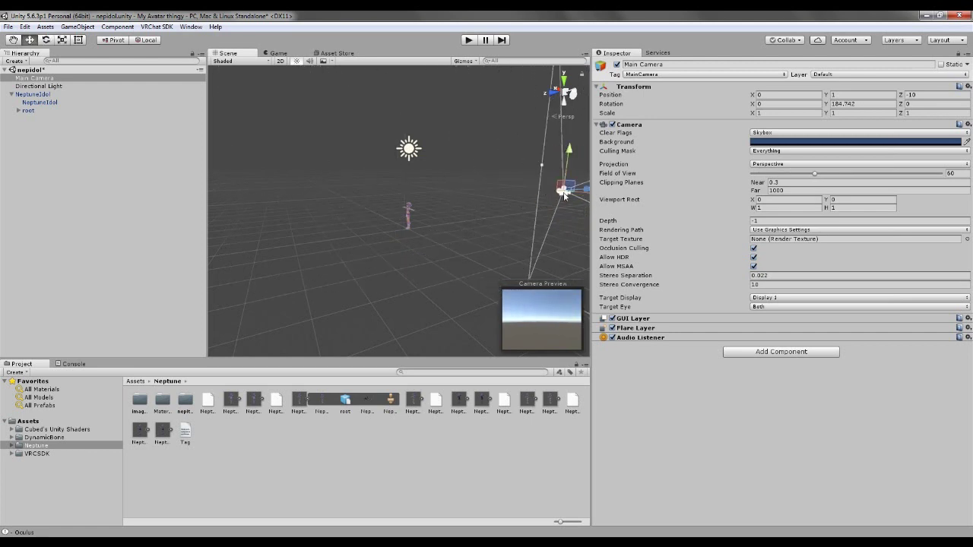
drag(573, 182, 450, 211)
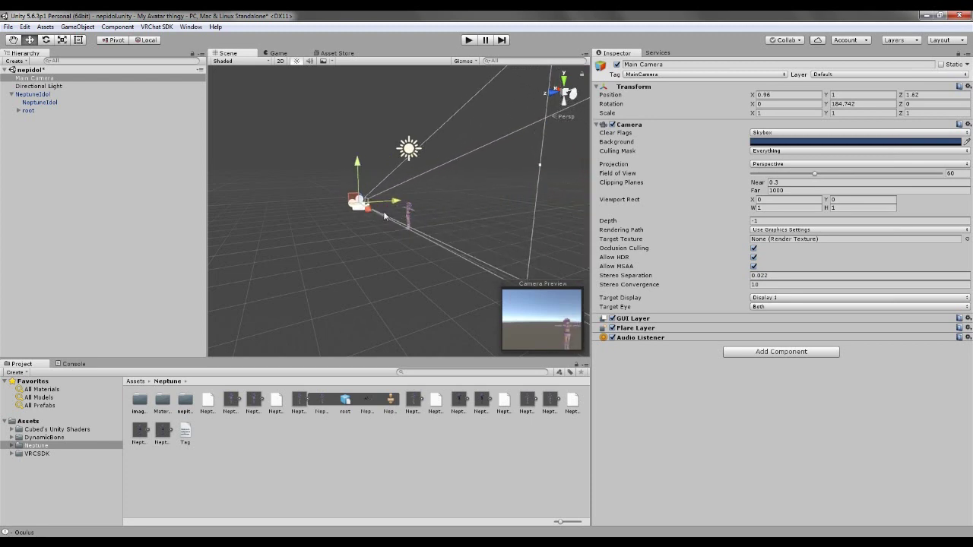
mouse_move(385, 217)
mouse_down()
mouse_move(363, 215)
mouse_move(401, 217)
mouse_up()
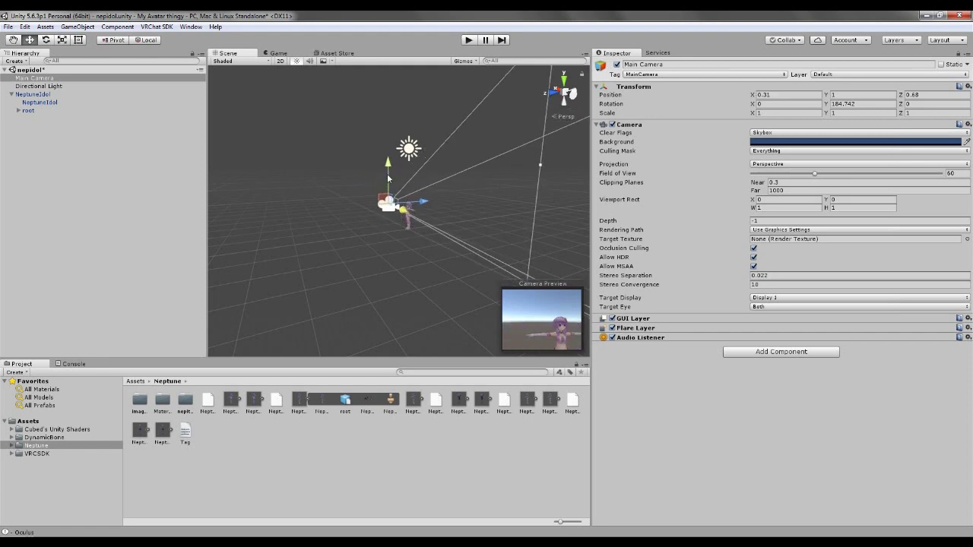
drag(388, 178, 411, 218)
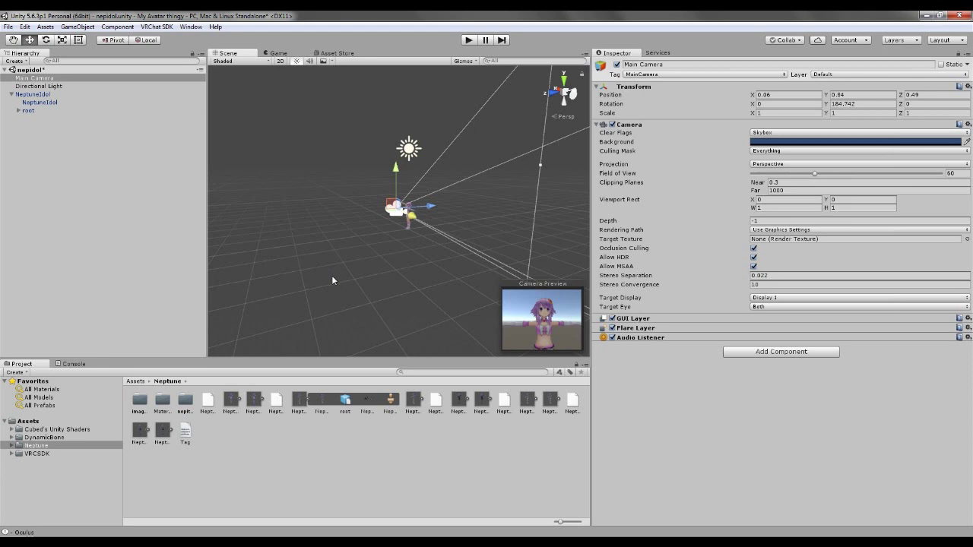